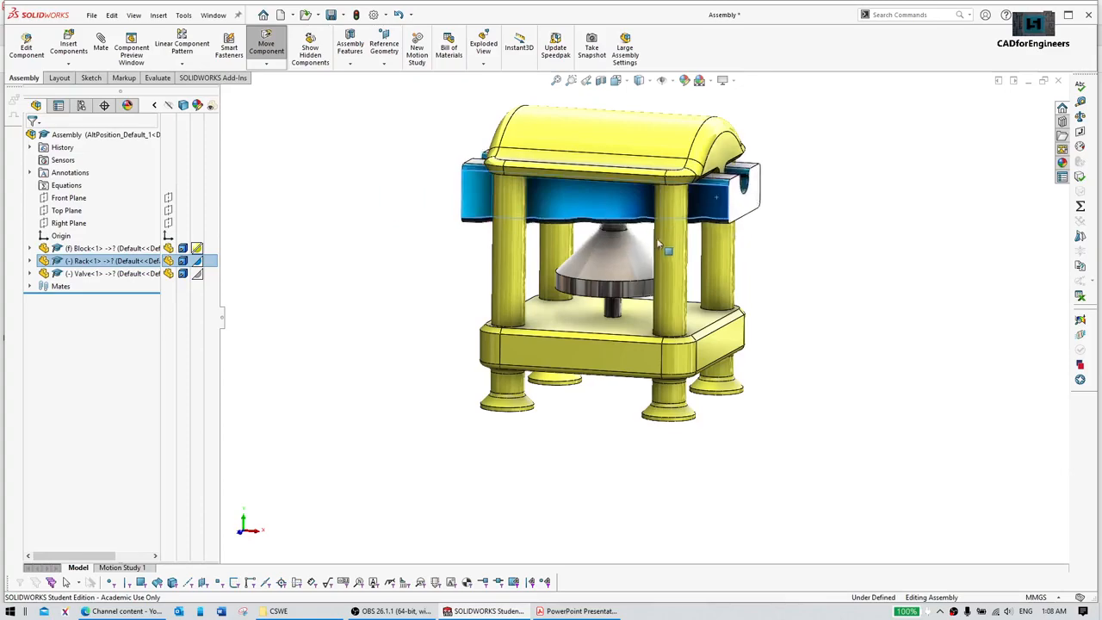
# Step: Examine where the valve's rounded tip meets the wavy underside of the rack
pyautogui.scroll(-5, 637, 207)
pyautogui.moveTo(608, 316); pyautogui.dragTo(695, 321, button='middle')
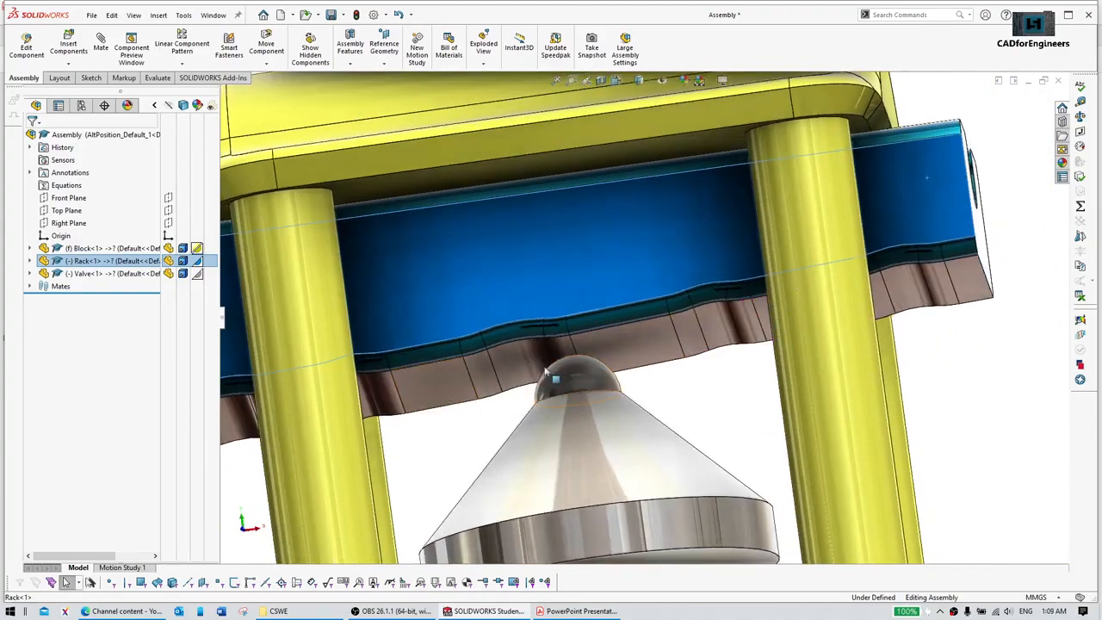
pyautogui.scroll(-2, 555, 371)
pyautogui.click(597, 382)
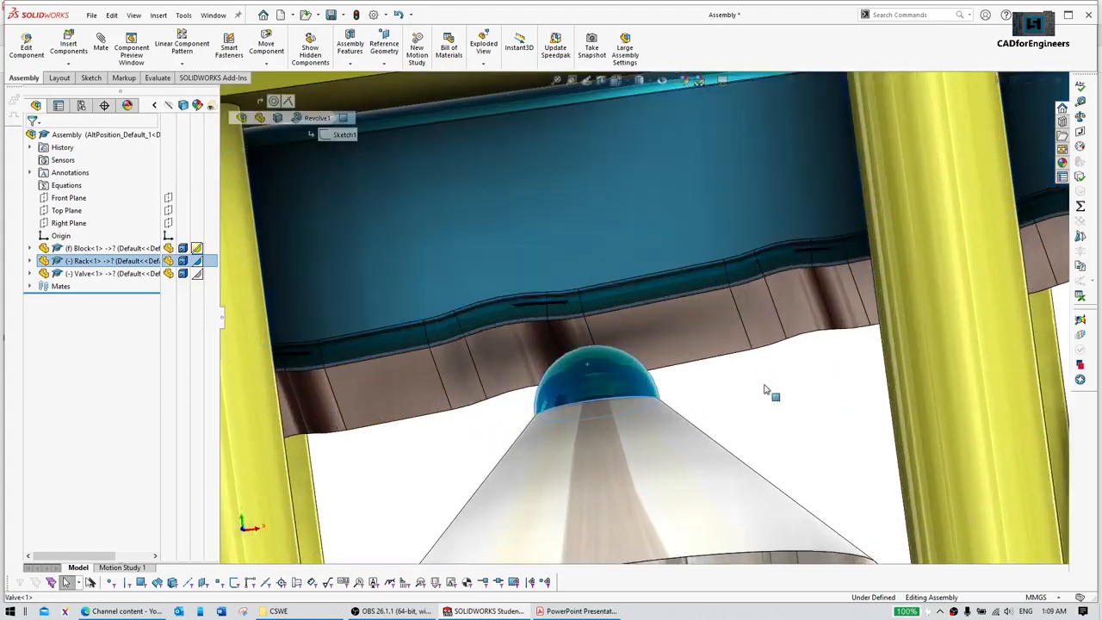
pyautogui.scroll(3, 770, 379)
pyautogui.click(750, 388)
pyautogui.scroll(-2, 616, 354)
pyautogui.scroll(-1, 620, 355)
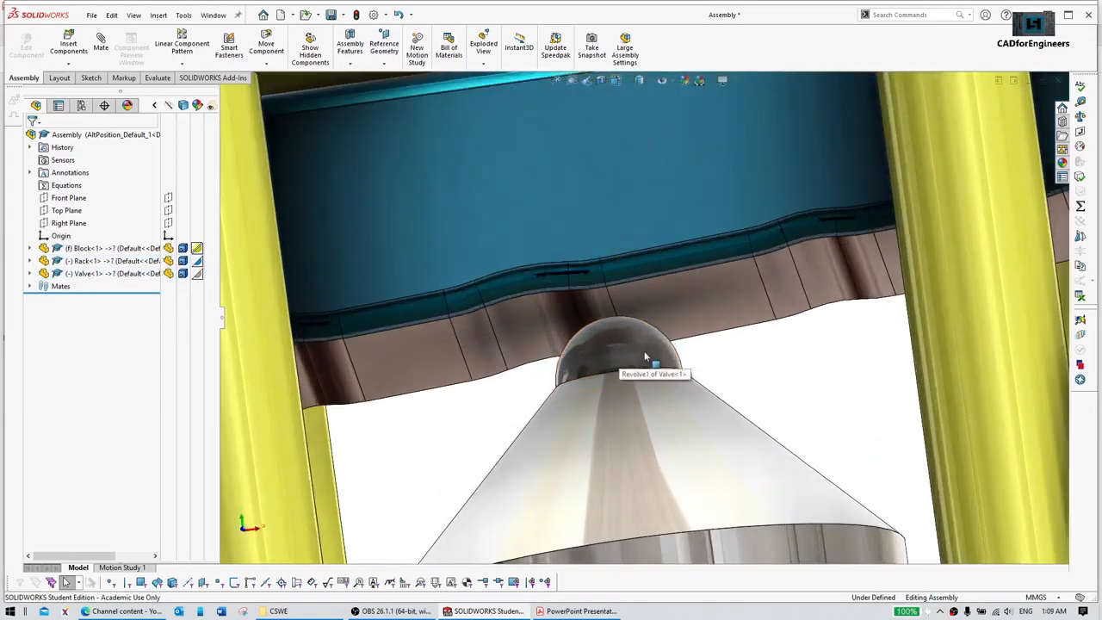
# Step: Highlight the valve's spherical tip together with the adjacent wavy underside faces of the rack, and clear the selection
pyautogui.click(618, 331)
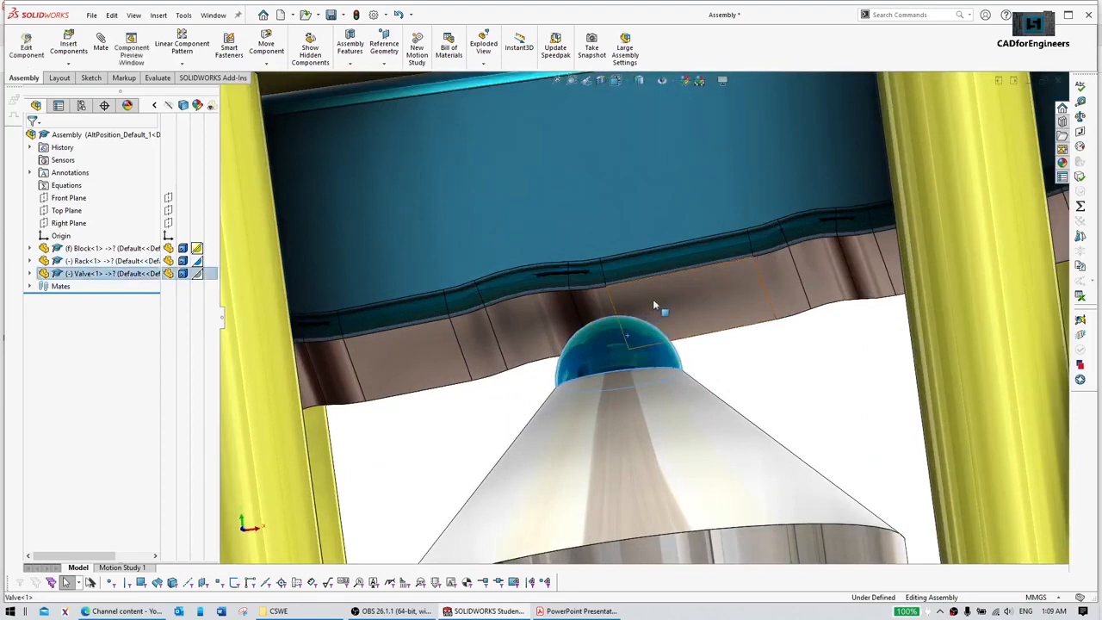
pyautogui.keyDown('ctrl'); pyautogui.click(652, 299); pyautogui.keyUp('ctrl')
pyautogui.keyDown('ctrl'); pyautogui.click(515, 328); pyautogui.keyUp('ctrl')
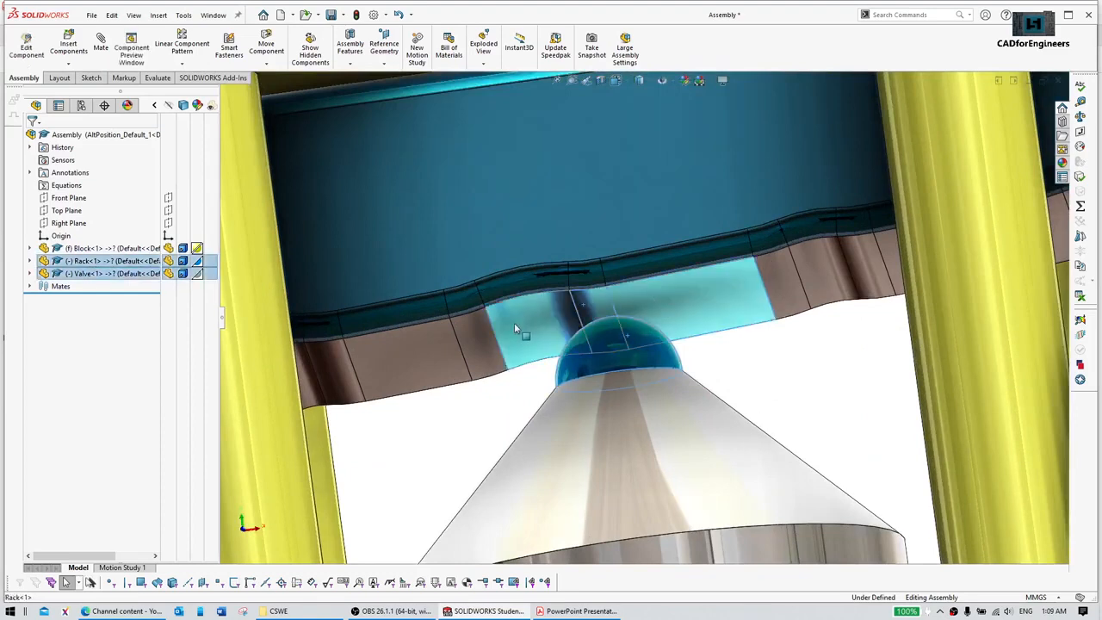
pyautogui.keyDown('ctrl'); pyautogui.click(442, 342); pyautogui.keyUp('ctrl')
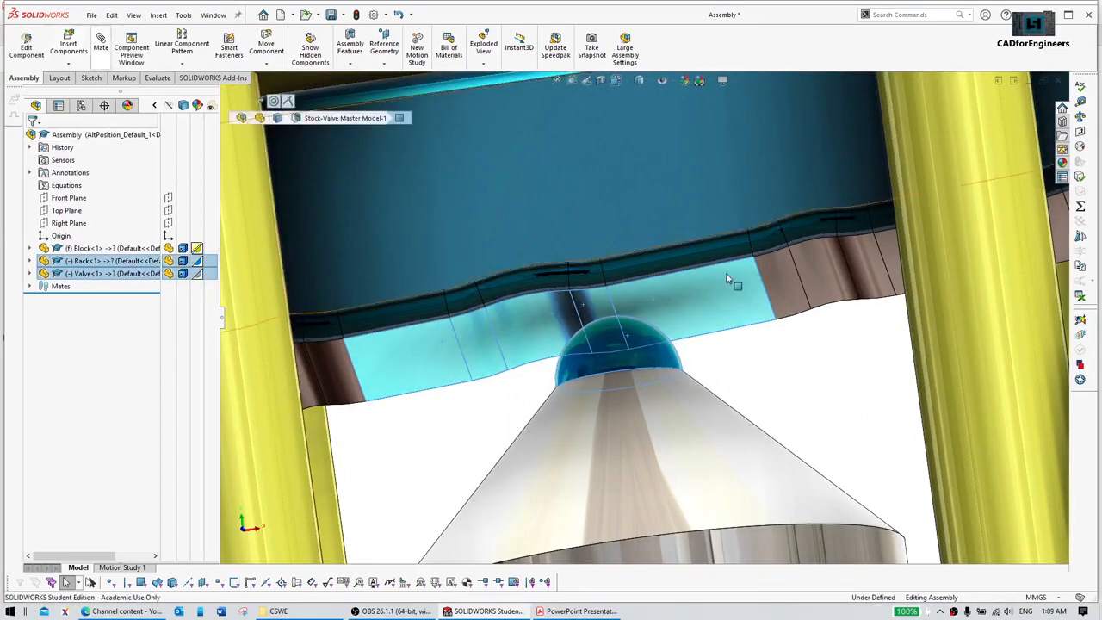
pyautogui.click(830, 364)
pyautogui.scroll(4, 796, 358)
pyautogui.moveTo(695, 347); pyautogui.dragTo(818, 367, button='middle')
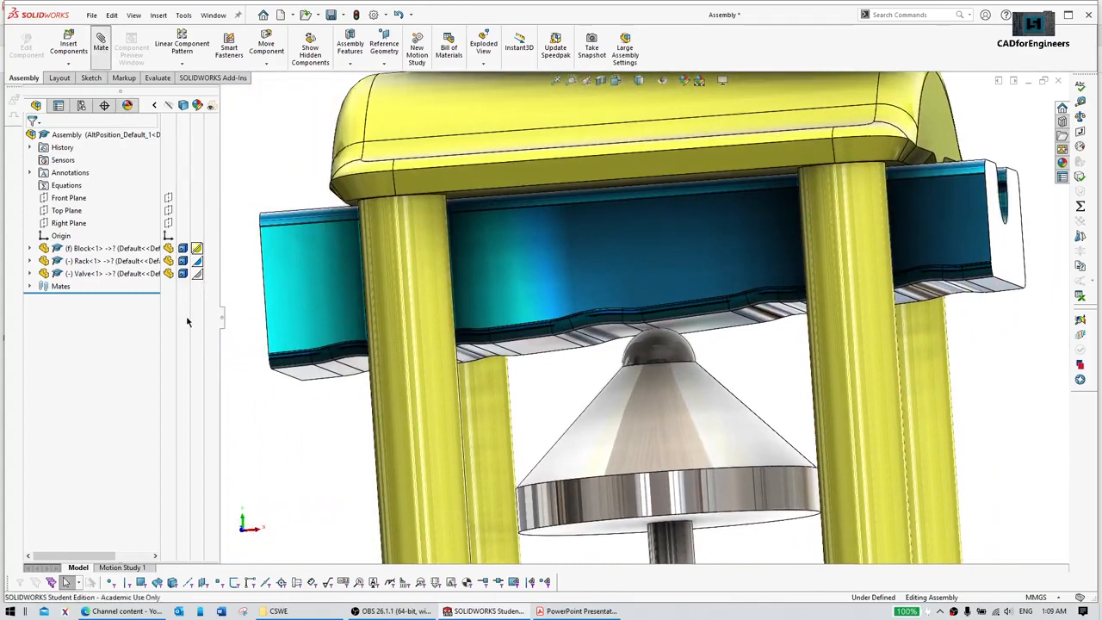
# Step: Review the path and follower selections of the mechanical Cam mate, and cancel it without mating anything
pyautogui.click(201, 236)
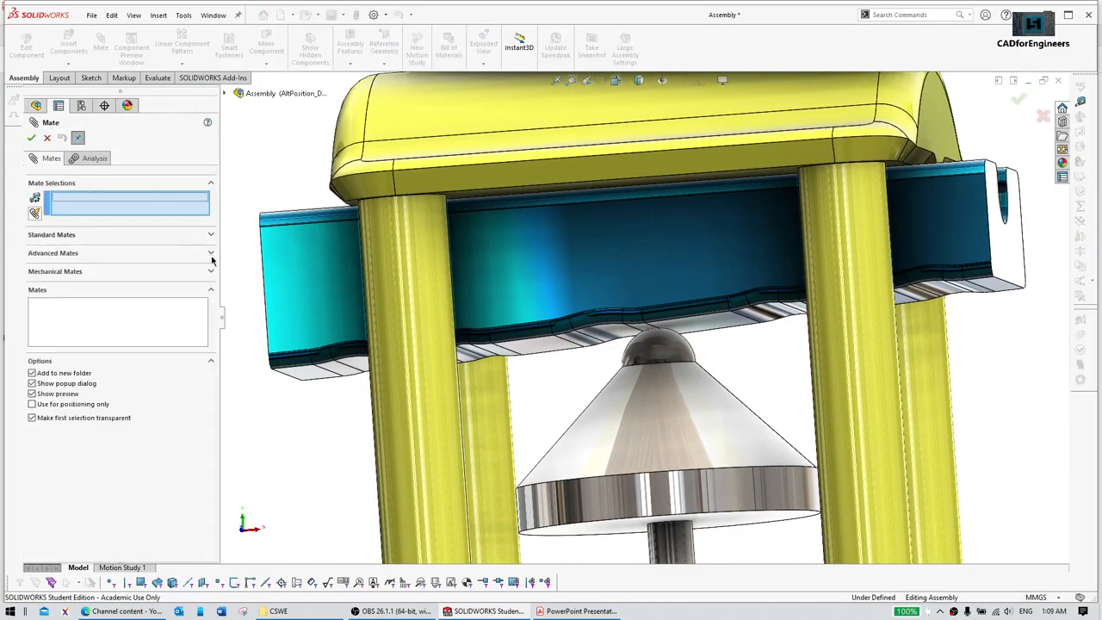
pyautogui.click(211, 271)
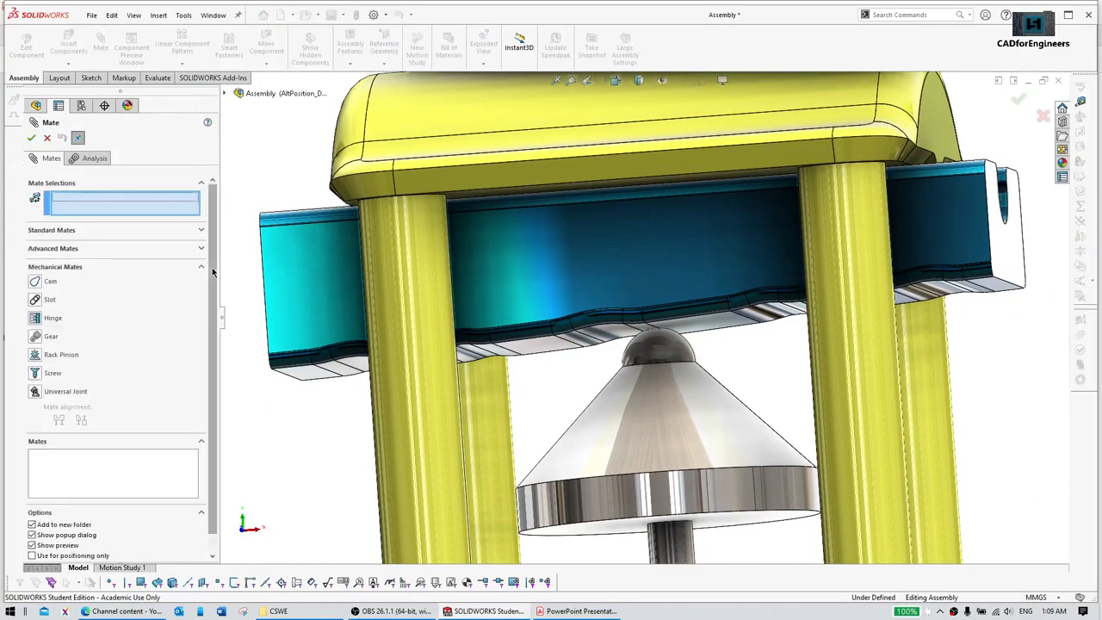
pyautogui.click(38, 289)
pyautogui.scroll(-5, 633, 345)
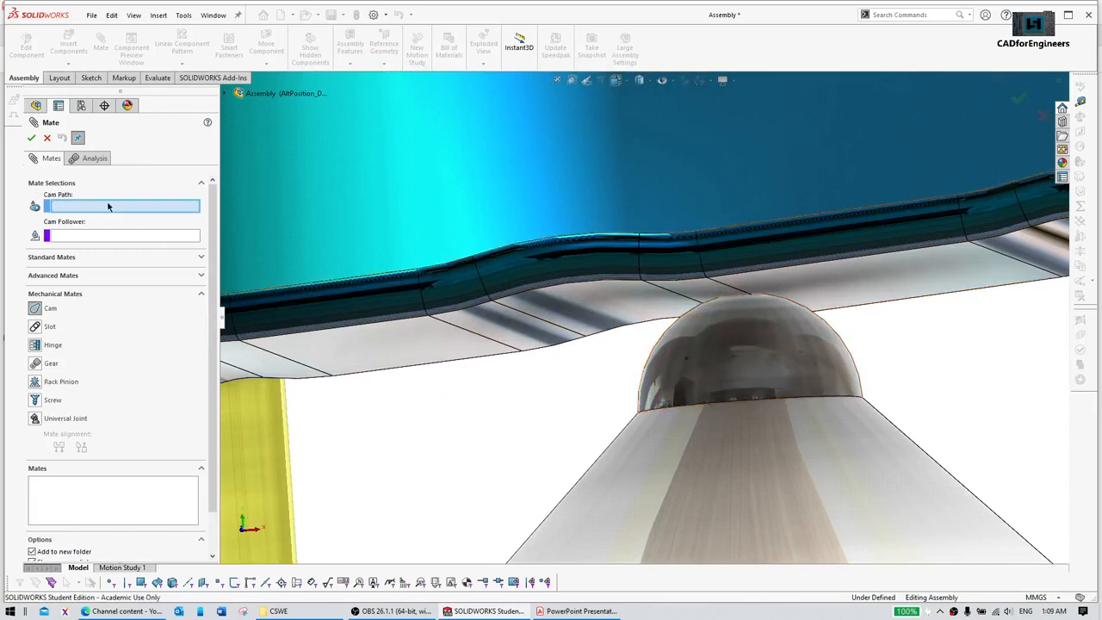
pyautogui.click(110, 239)
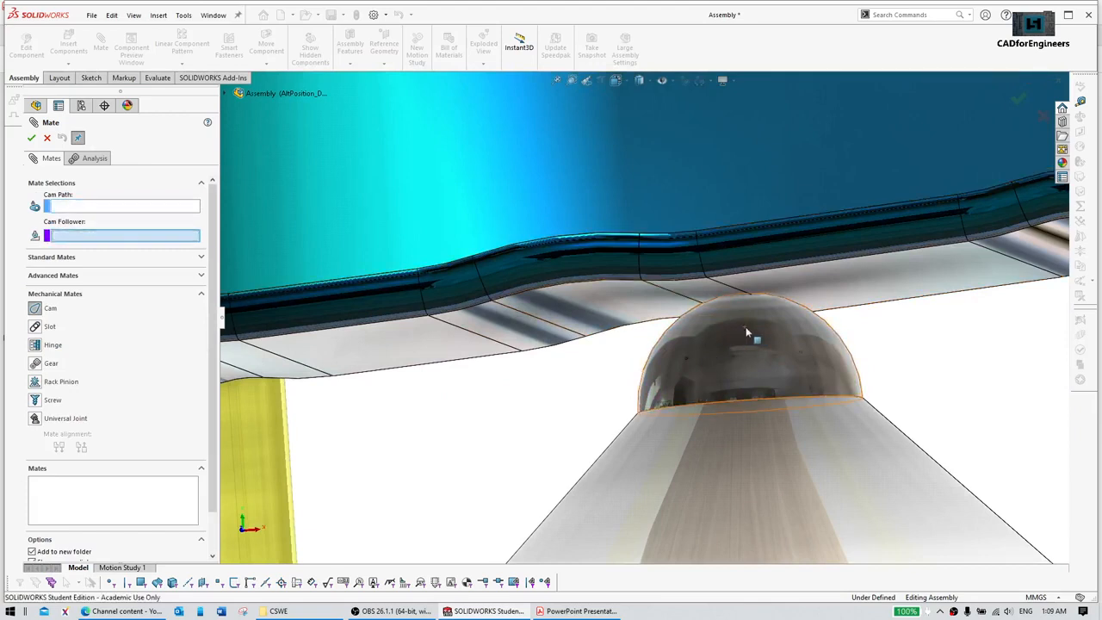
pyautogui.click(47, 137)
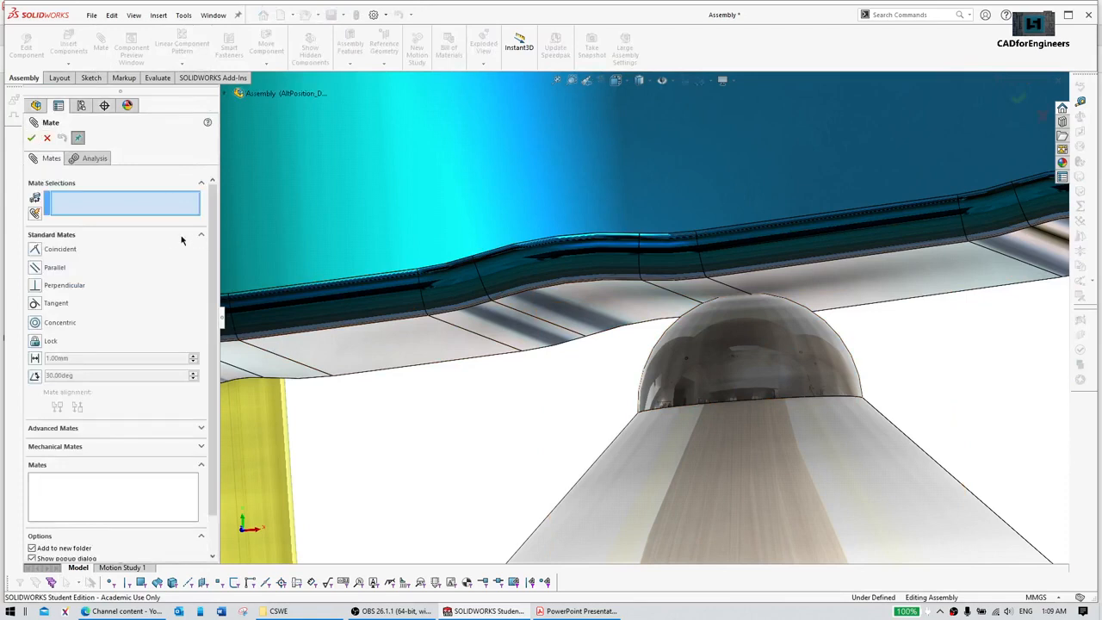
# Step: Review the selections and constraint options of the advanced Path Mate, and leave the Mate command
pyautogui.click(202, 235)
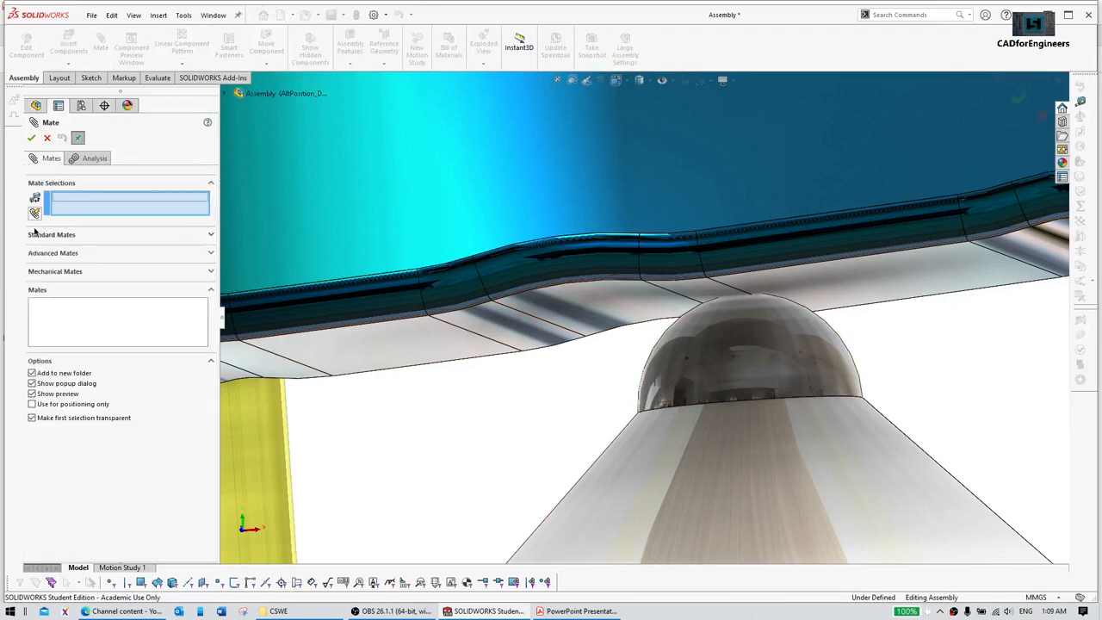
pyautogui.click(78, 253)
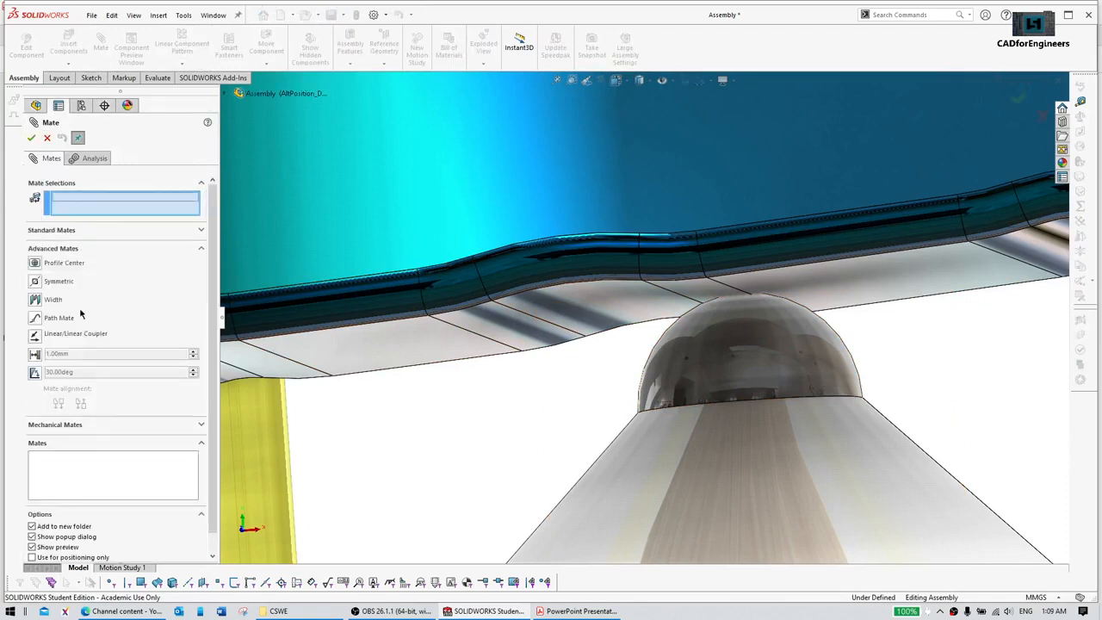
pyautogui.click(34, 319)
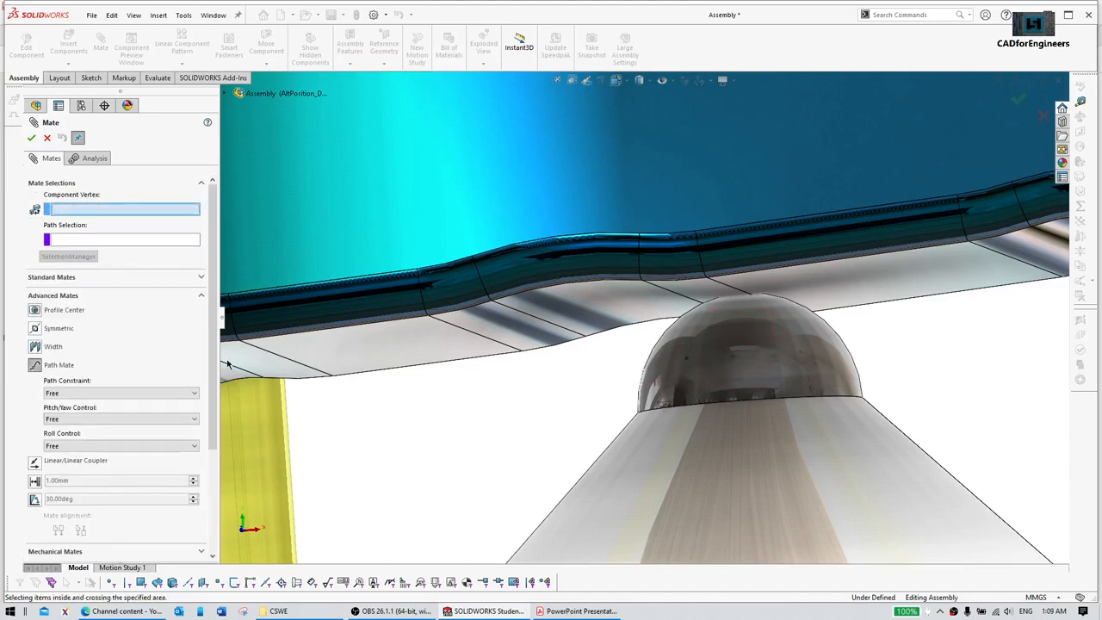
pyautogui.click(46, 139)
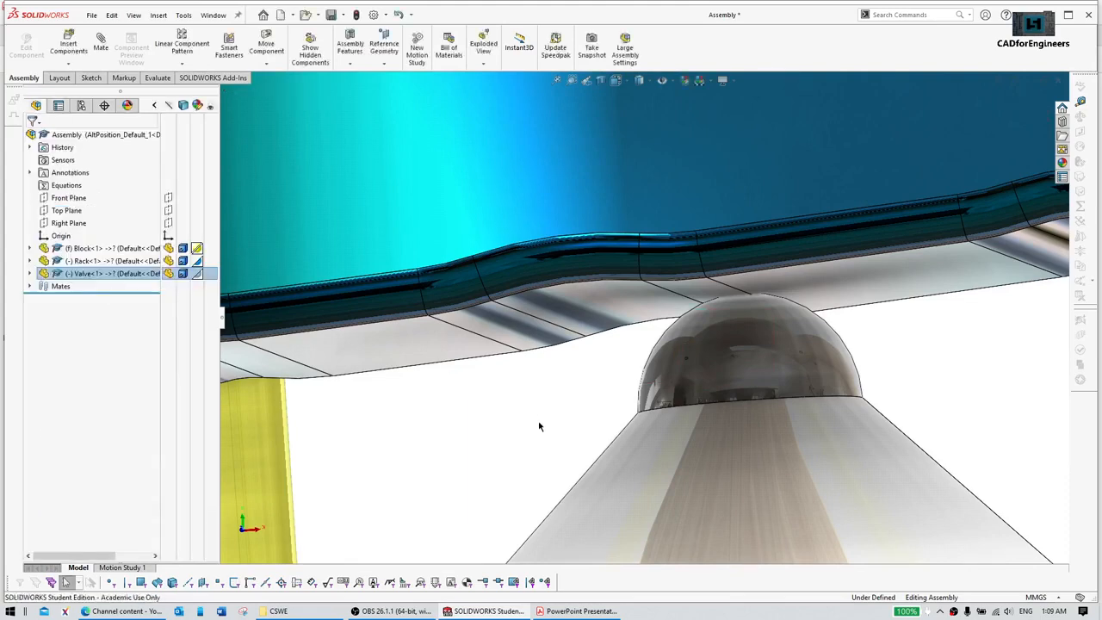
# Step: Examine the valve's conical body and rounded tip beneath the rack, highlighting their faces and clearing the selection
pyautogui.scroll(3, 564, 400)
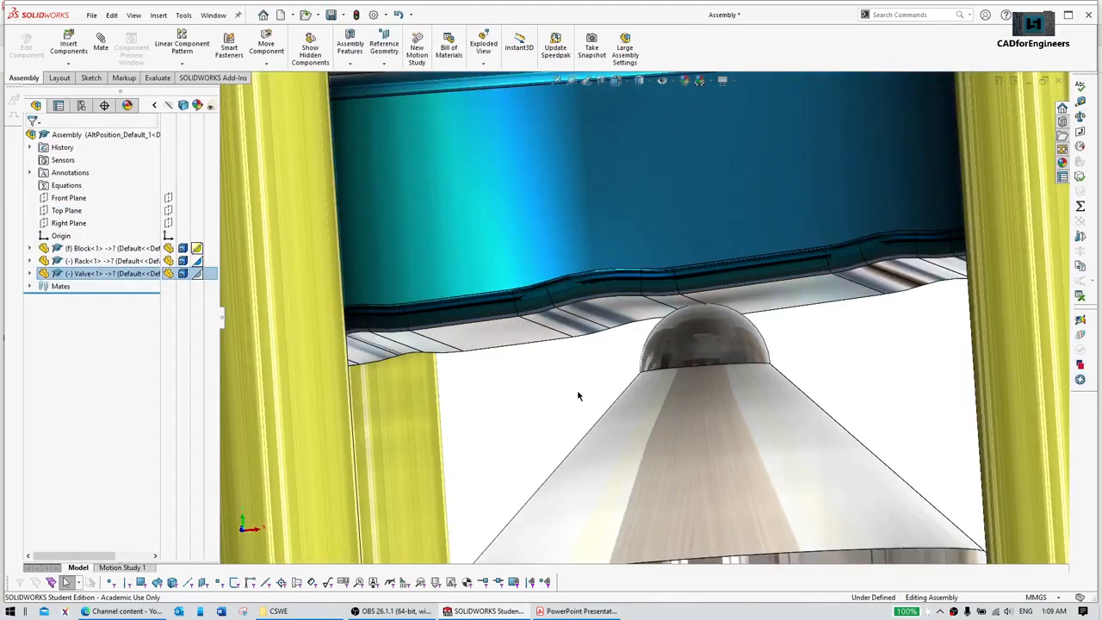
pyautogui.scroll(5, 602, 391)
pyautogui.moveTo(611, 396); pyautogui.dragTo(660, 428, button='middle')
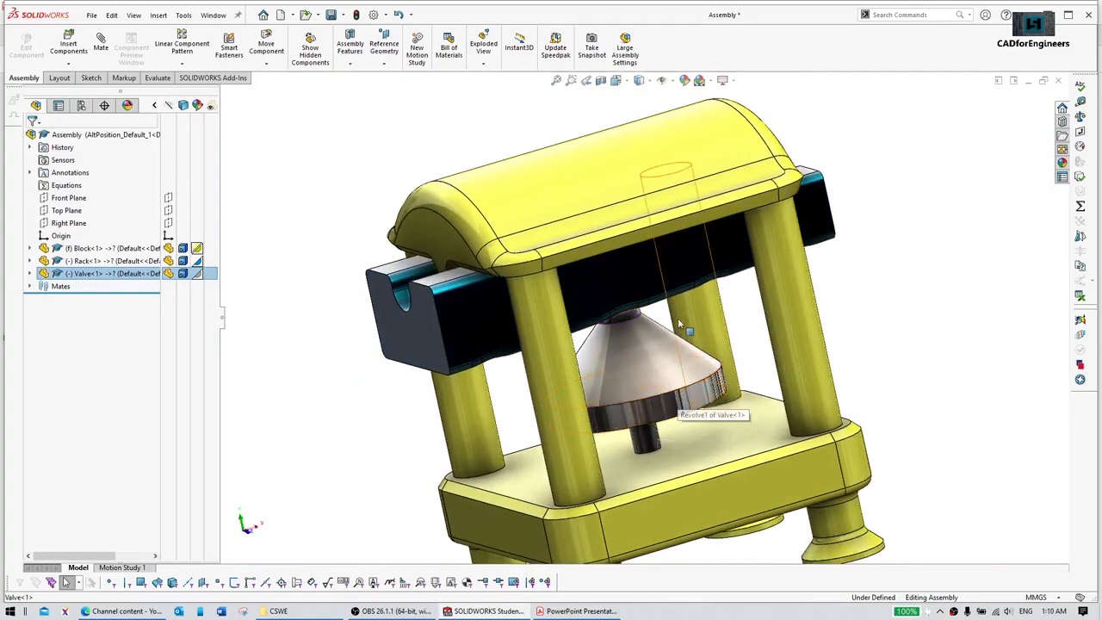
pyautogui.click(659, 346)
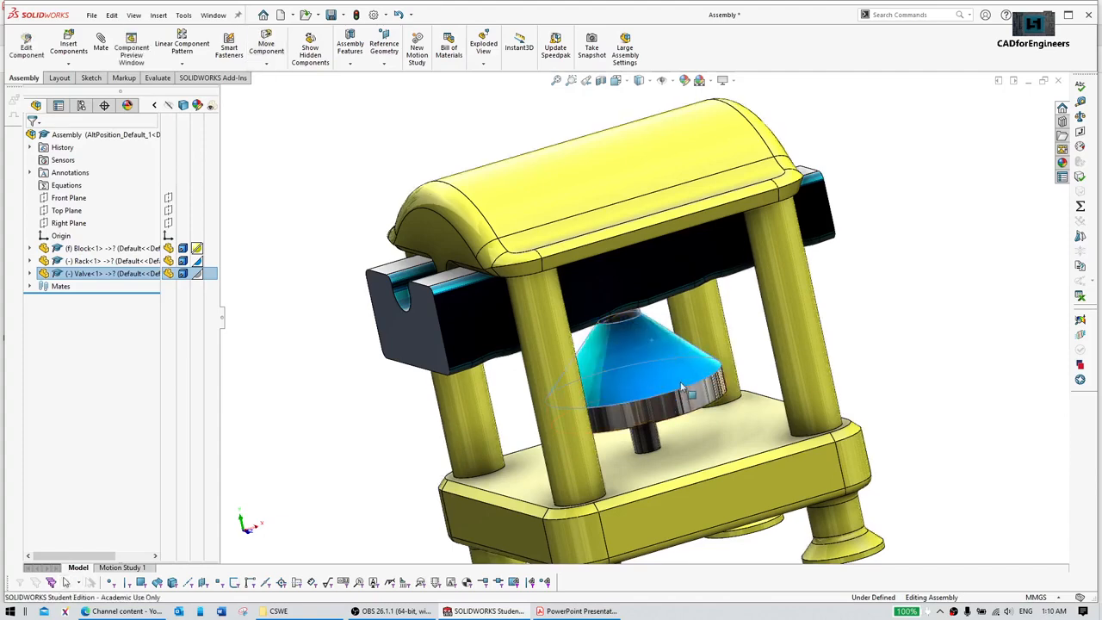
pyautogui.scroll(-5, 658, 350)
pyautogui.moveTo(656, 351); pyautogui.dragTo(594, 291, button='middle')
pyautogui.click(539, 252)
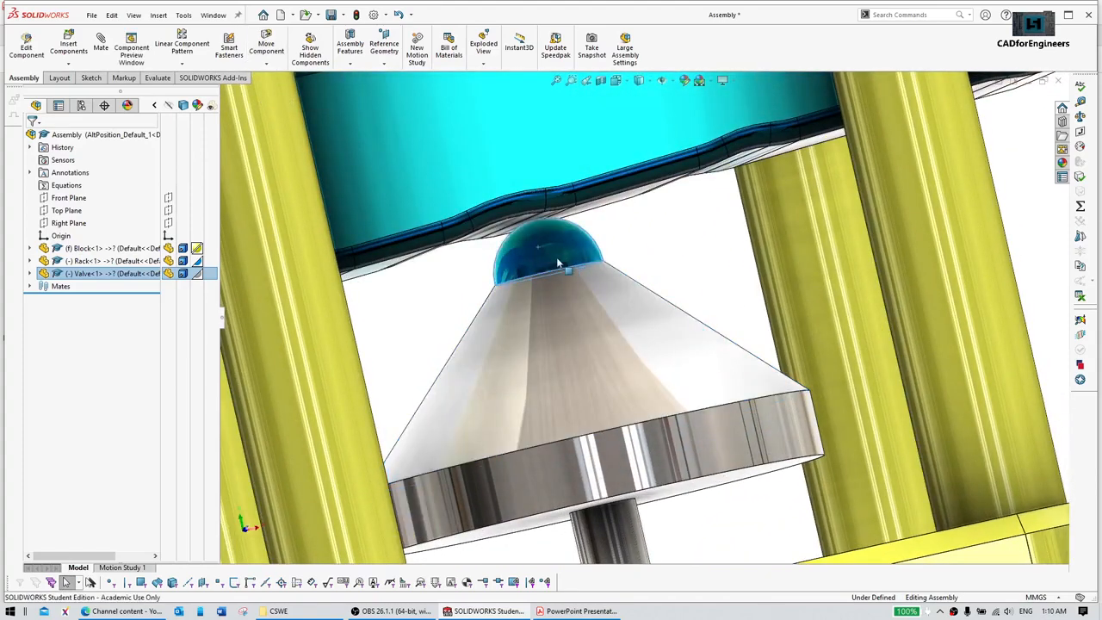
pyautogui.click(603, 273)
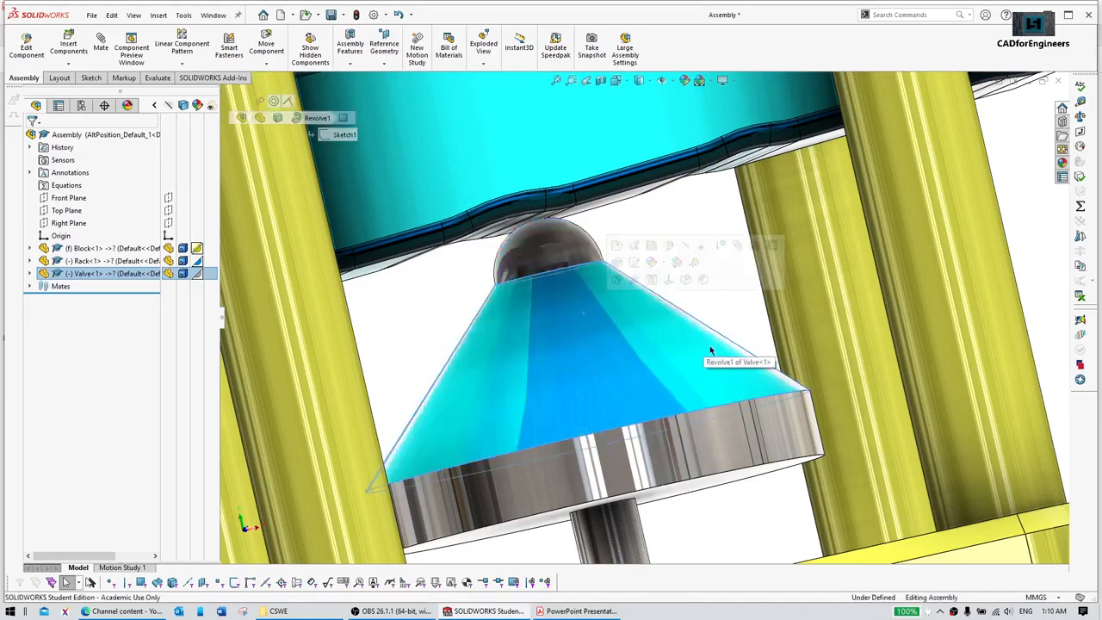
pyautogui.click(613, 301)
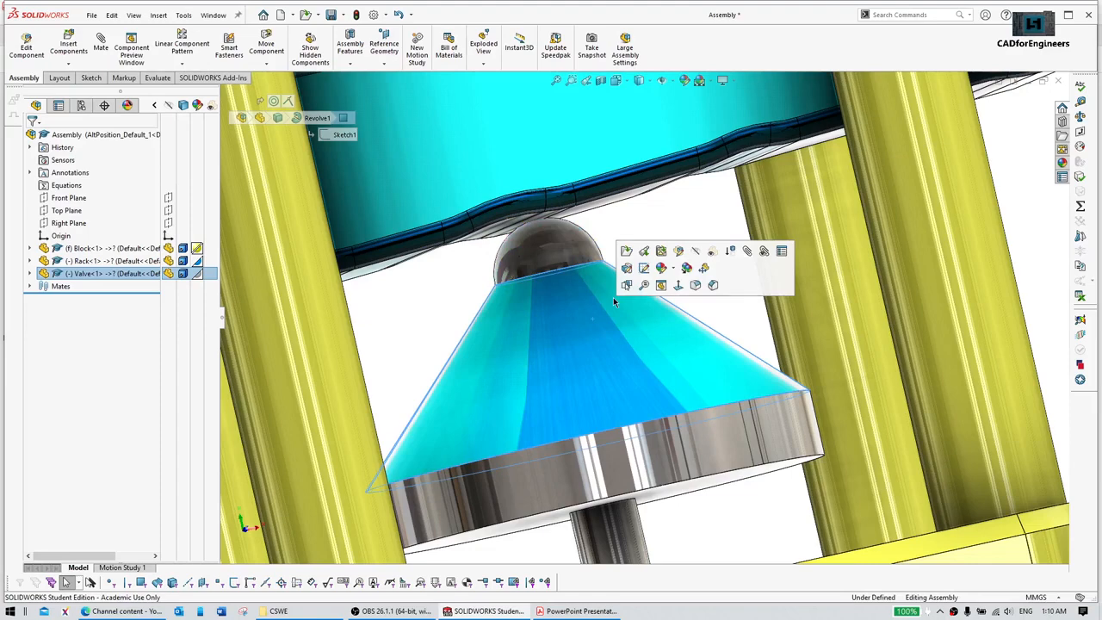
pyautogui.click(649, 223)
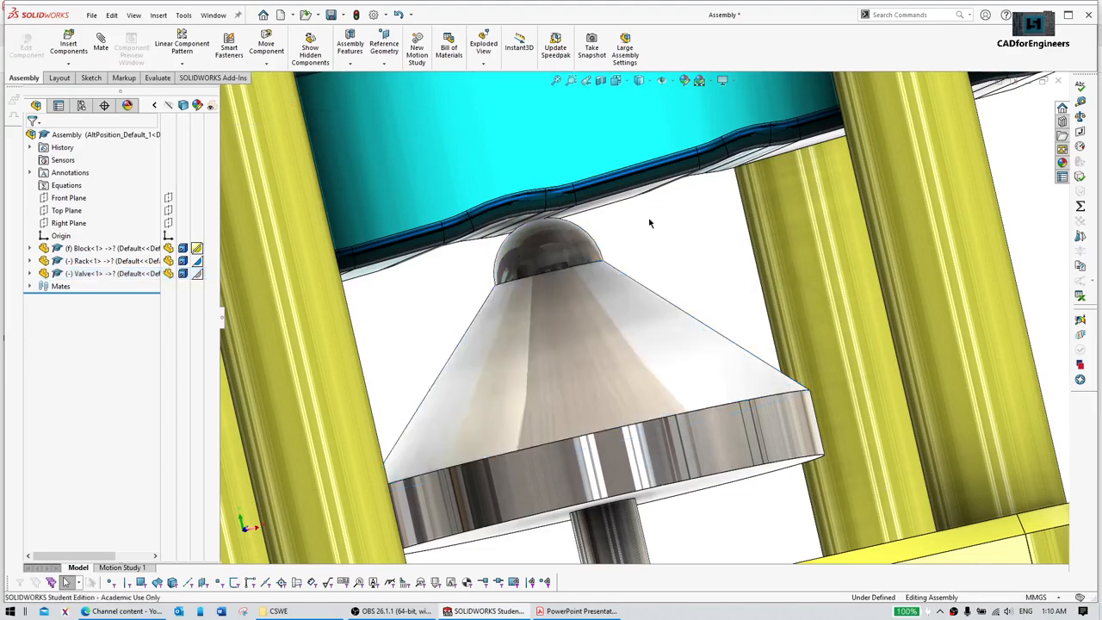
# Step: Slide the rack lengthwise through the block so that one end extends further out
pyautogui.scroll(6, 602, 259)
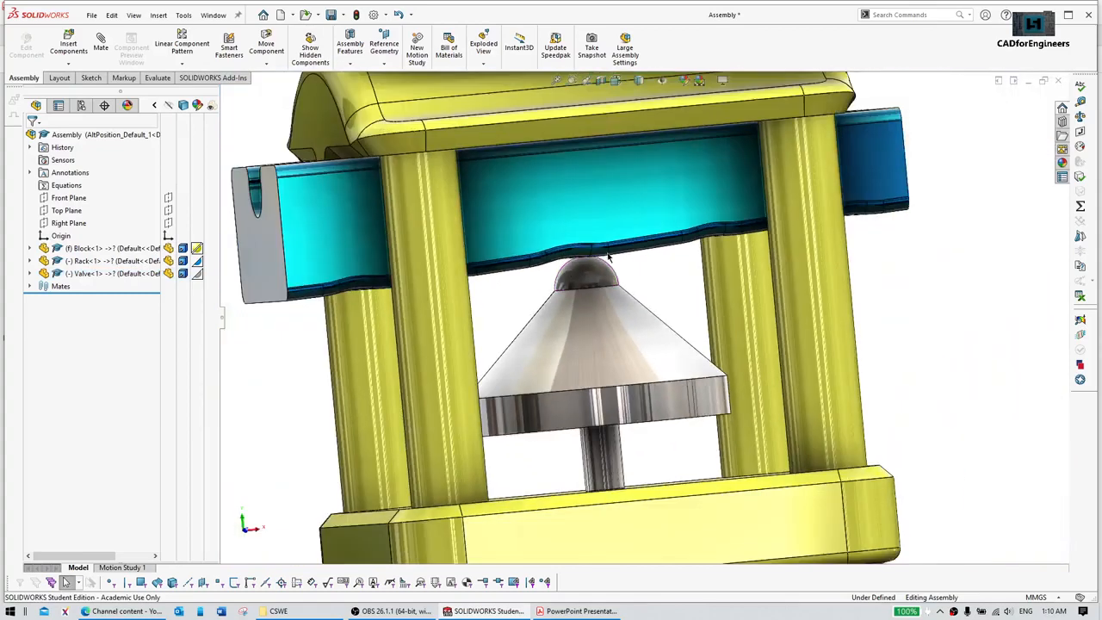
pyautogui.click(591, 287)
pyautogui.moveTo(567, 241); pyautogui.dragTo(185, 249)
pyautogui.scroll(3, 511, 277)
pyautogui.moveTo(536, 231); pyautogui.dragTo(594, 310, button='middle')
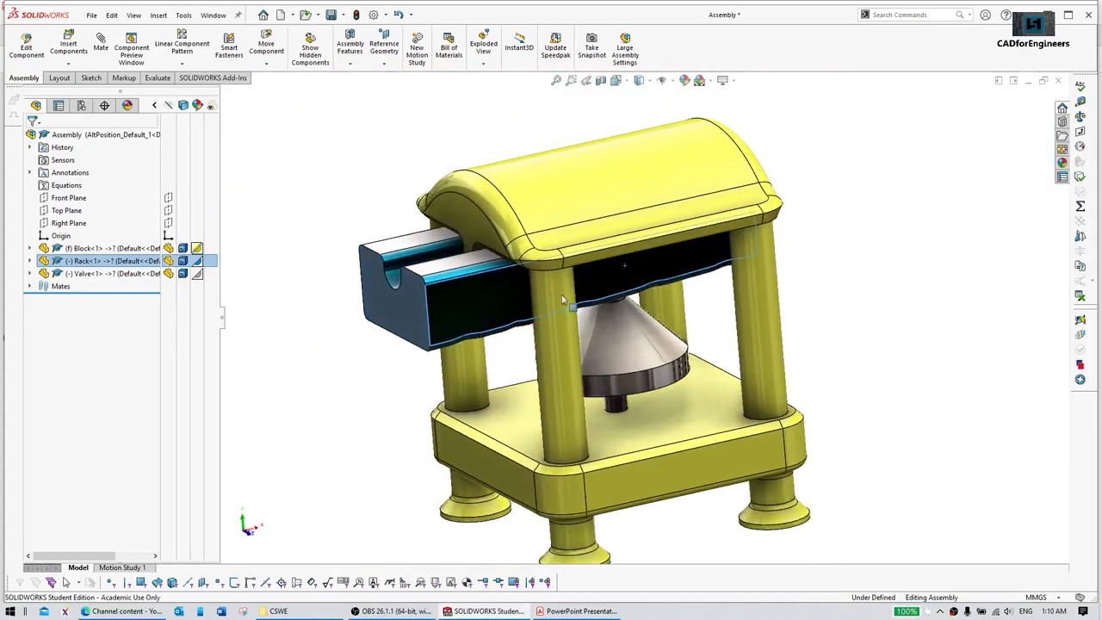
# Step: Switch off the dark shadow shading effect in the assembly's view display
pyautogui.click(738, 89)
pyautogui.click(728, 81)
pyautogui.click(747, 123)
# Step: Inspect the contact between the valve's tip and the rack's underside at the rack's shifted position
pyautogui.moveTo(622, 291)
pyautogui.mouseDown(button='middle')
pyautogui.moveTo(589, 151)
pyautogui.moveTo(575, 259)
pyautogui.mouseUp(button='middle')
pyautogui.scroll(-3, 632, 281)
pyautogui.moveTo(632, 289)
pyautogui.mouseDown(button='middle')
pyautogui.moveTo(590, 233)
pyautogui.moveTo(594, 258)
pyautogui.mouseUp(button='middle')
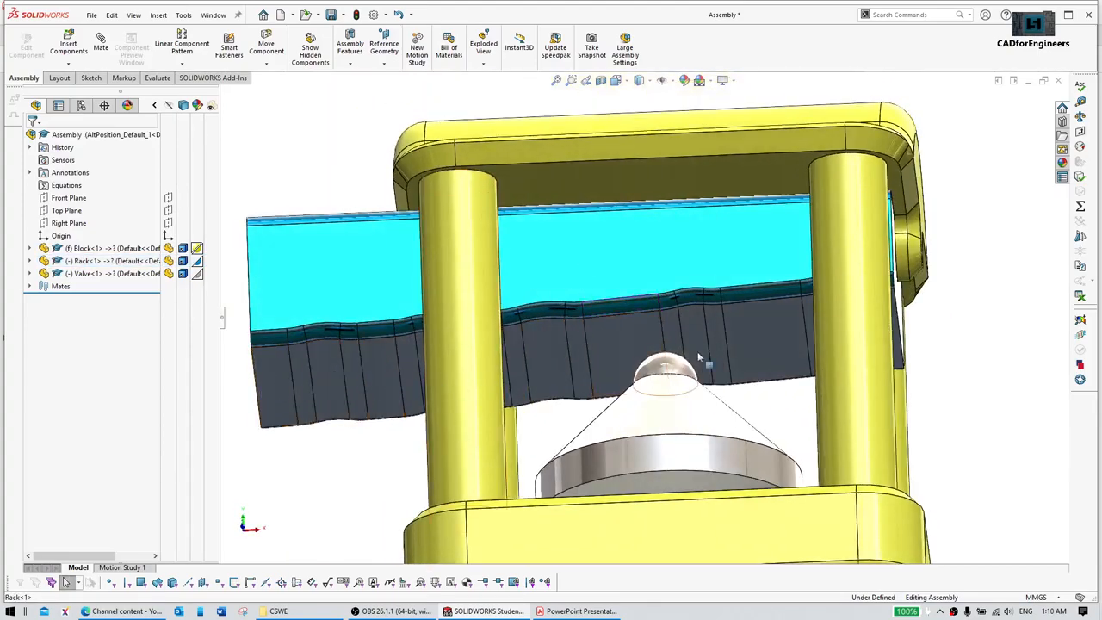
pyautogui.moveTo(621, 372); pyautogui.dragTo(618, 438, button='middle')
pyautogui.scroll(-7, 696, 327)
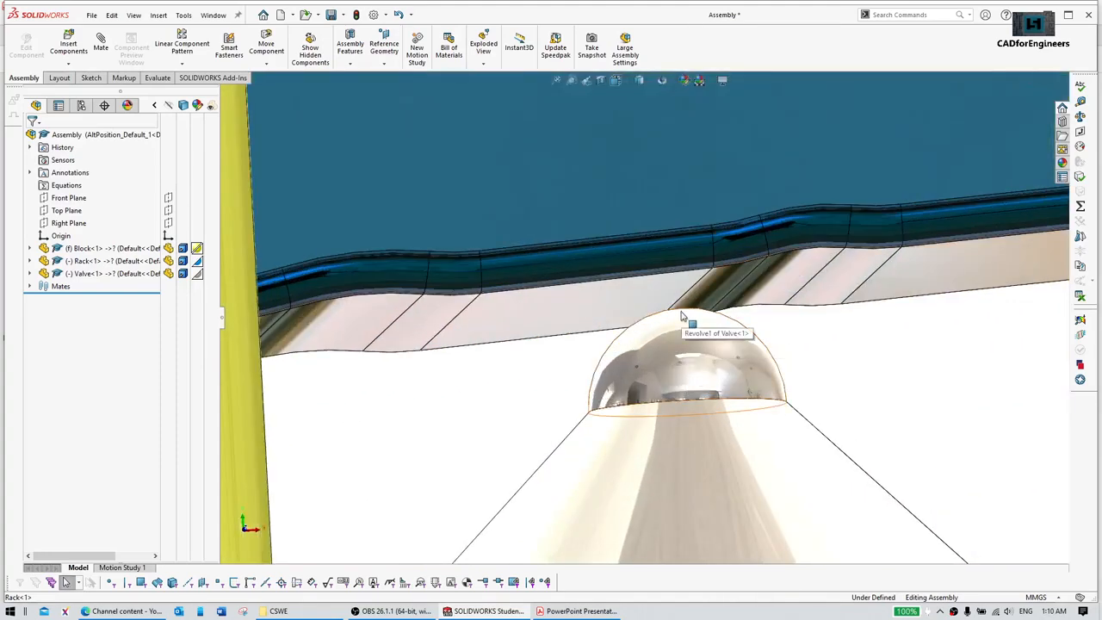
pyautogui.scroll(5, 603, 342)
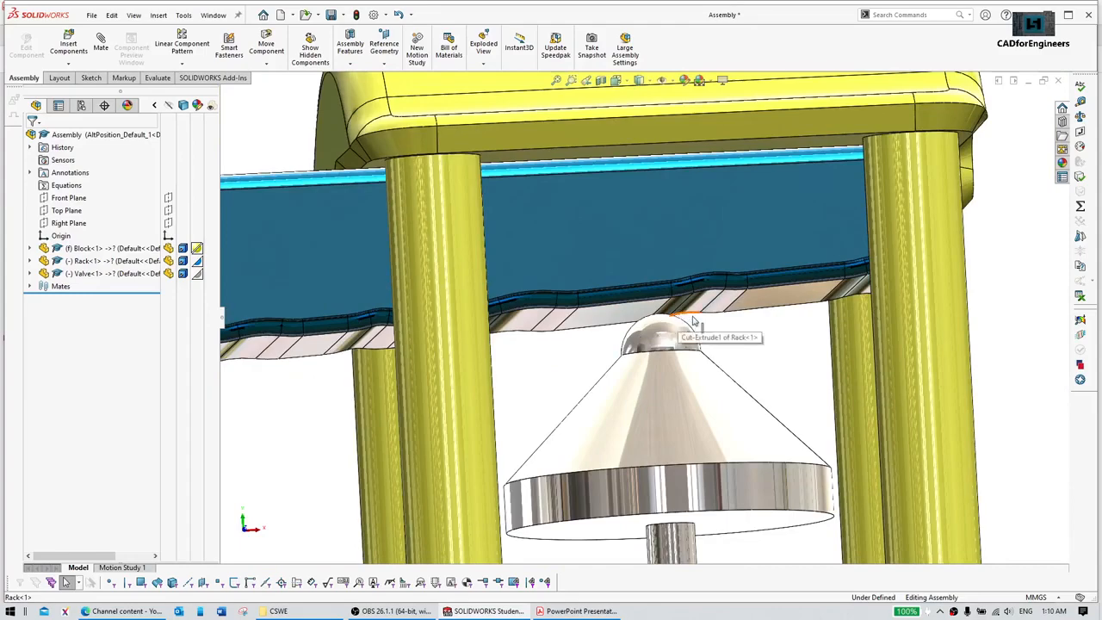
pyautogui.scroll(5, 689, 321)
pyautogui.moveTo(689, 321); pyautogui.dragTo(678, 342, button='middle')
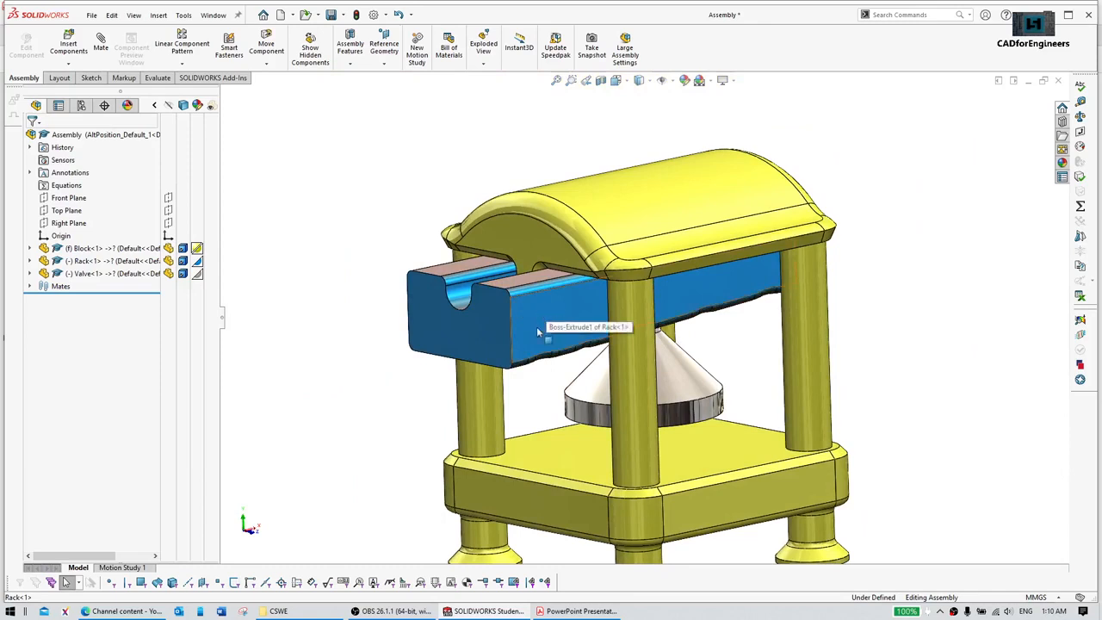
# Step: Start editing the Rack part in the context of the assembly
pyautogui.scroll(-2, 551, 306)
pyautogui.click(563, 293)
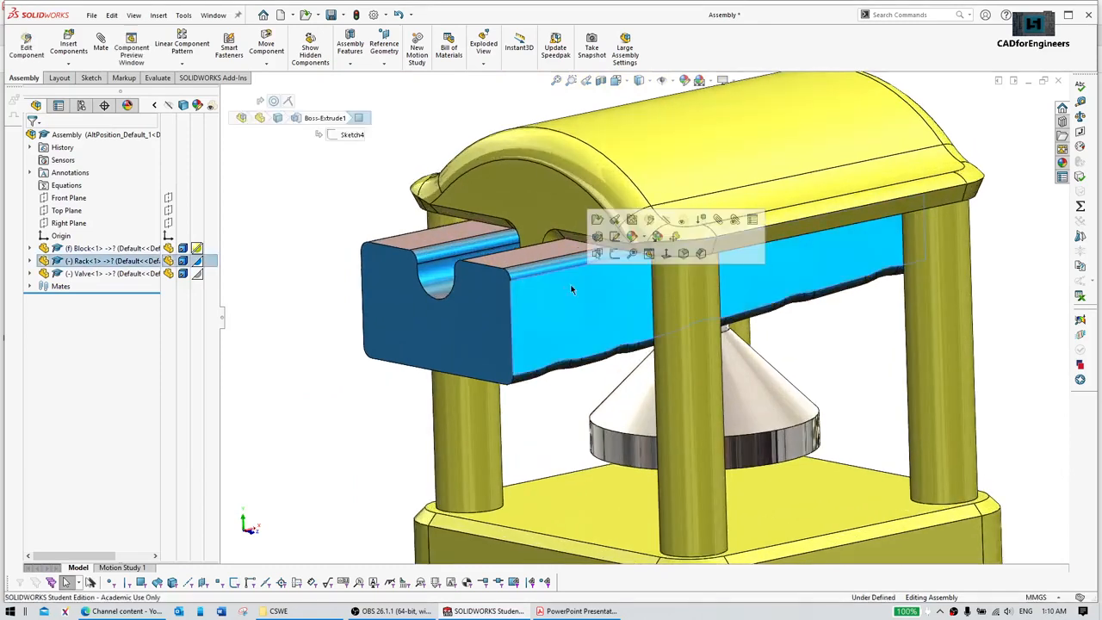
pyautogui.click(649, 220)
# Step: Create a reference plane midway between the Rack's two long side faces
pyautogui.moveTo(769, 222); pyautogui.dragTo(538, 313, button='middle')
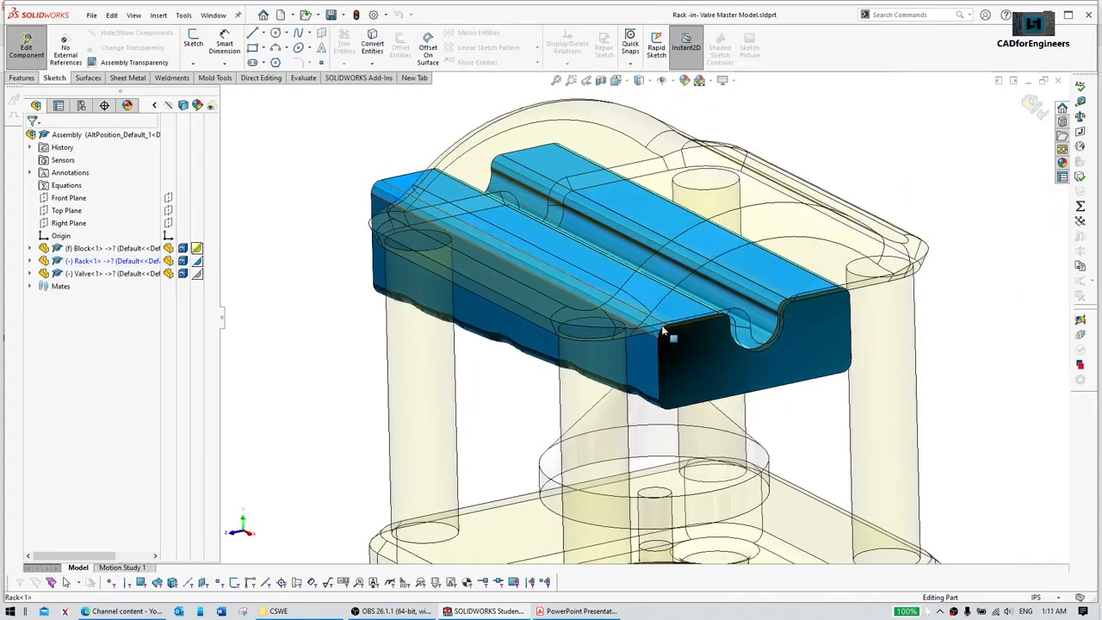
pyautogui.moveTo(661, 335); pyautogui.dragTo(673, 357, button='middle')
pyautogui.scroll(2, 680, 361)
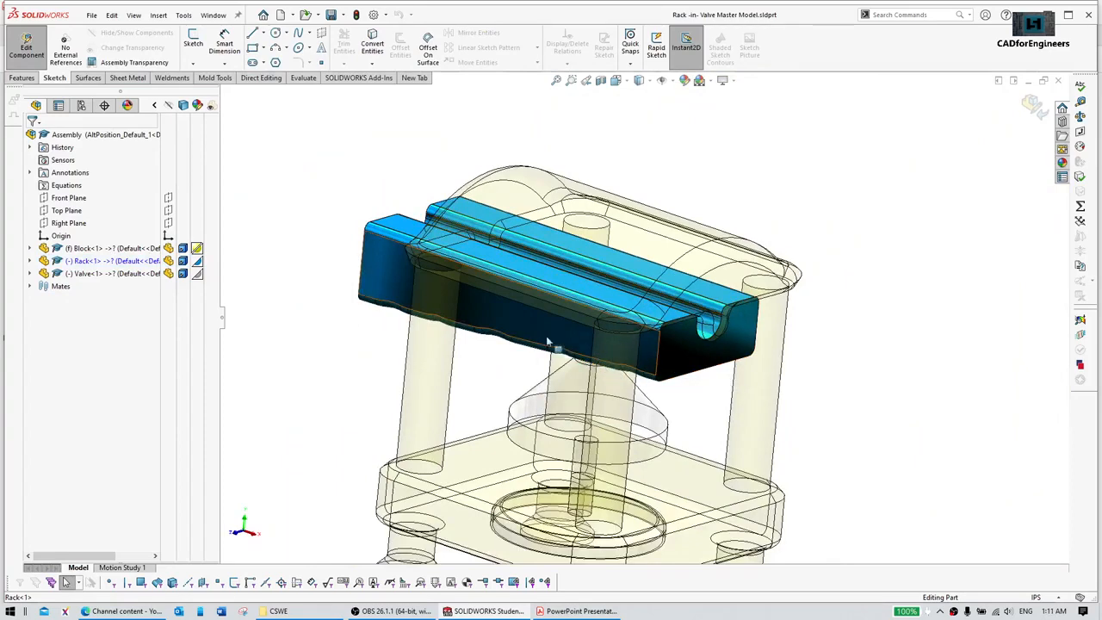
pyautogui.moveTo(414, 287); pyautogui.dragTo(513, 354, button='middle')
pyautogui.click(397, 339)
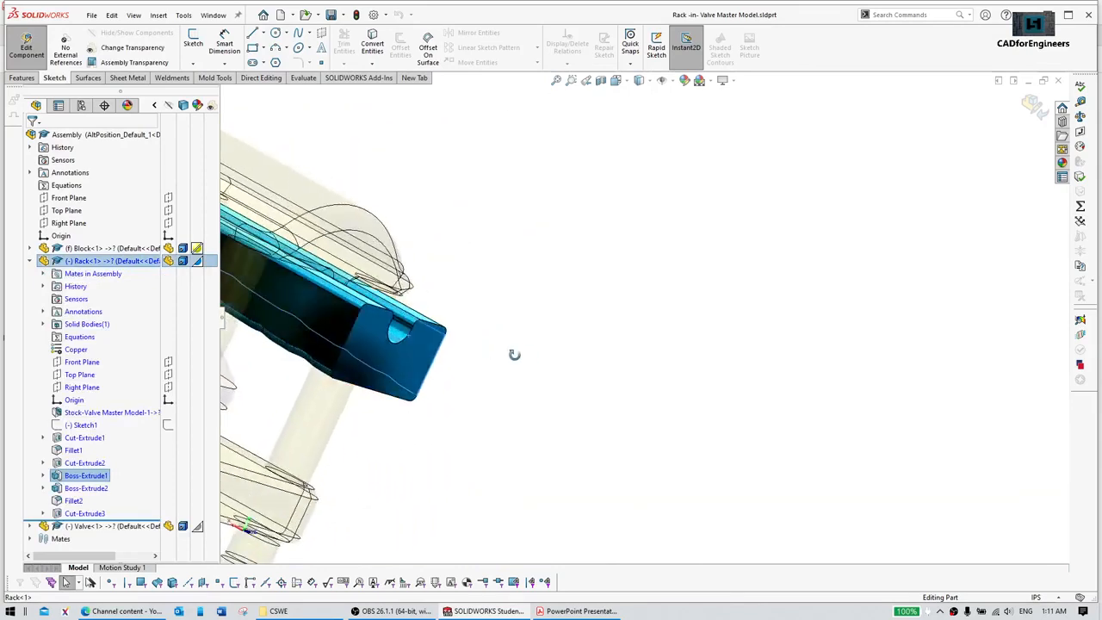
pyautogui.keyDown('ctrl'); pyautogui.click(335, 317); pyautogui.keyUp('ctrl')
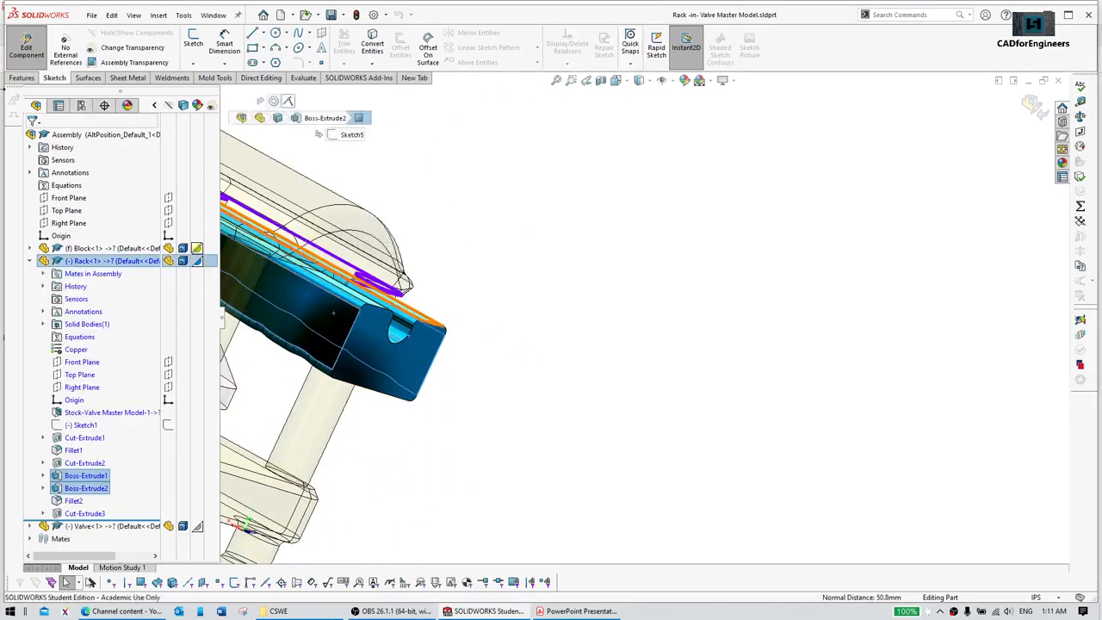
pyautogui.click(22, 77)
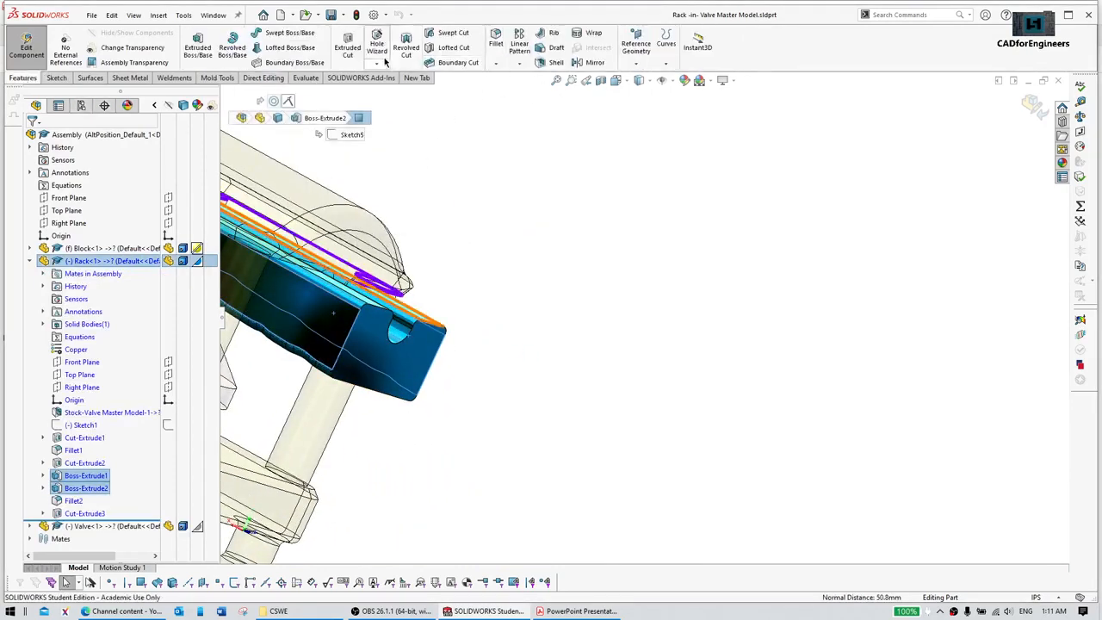
pyautogui.click(638, 56)
pyautogui.click(633, 247)
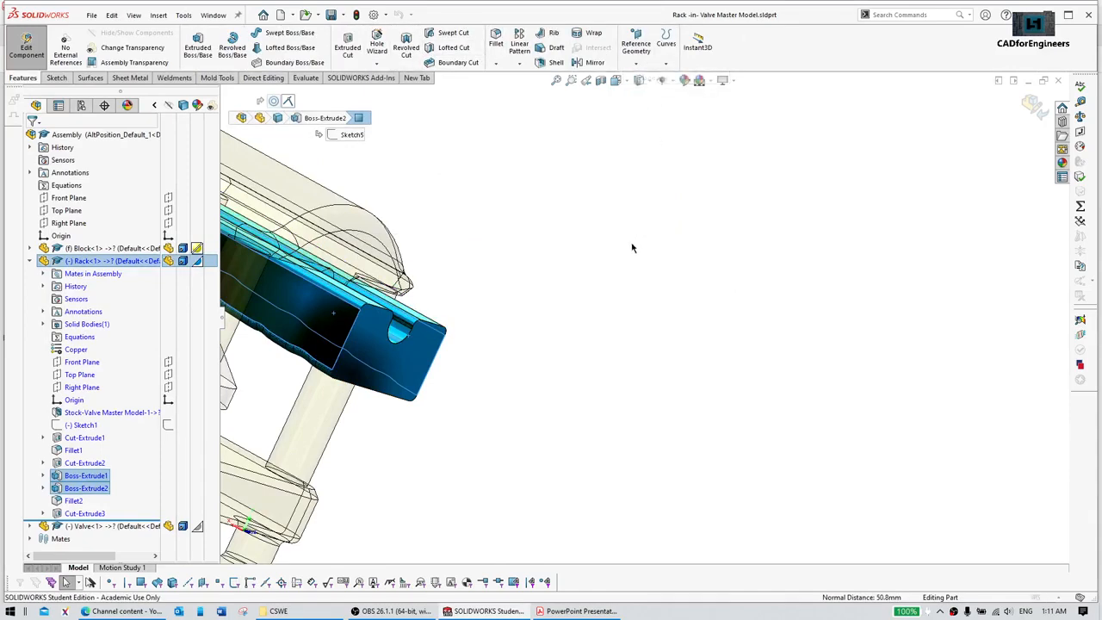
pyautogui.moveTo(534, 343); pyautogui.dragTo(652, 305, button='middle')
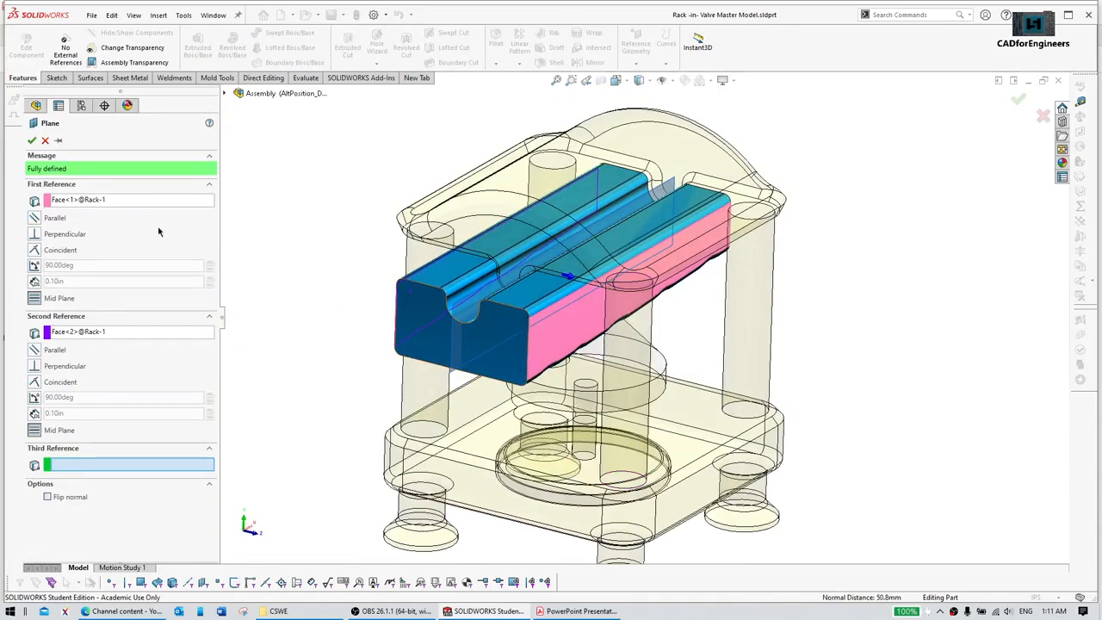
pyautogui.click(32, 139)
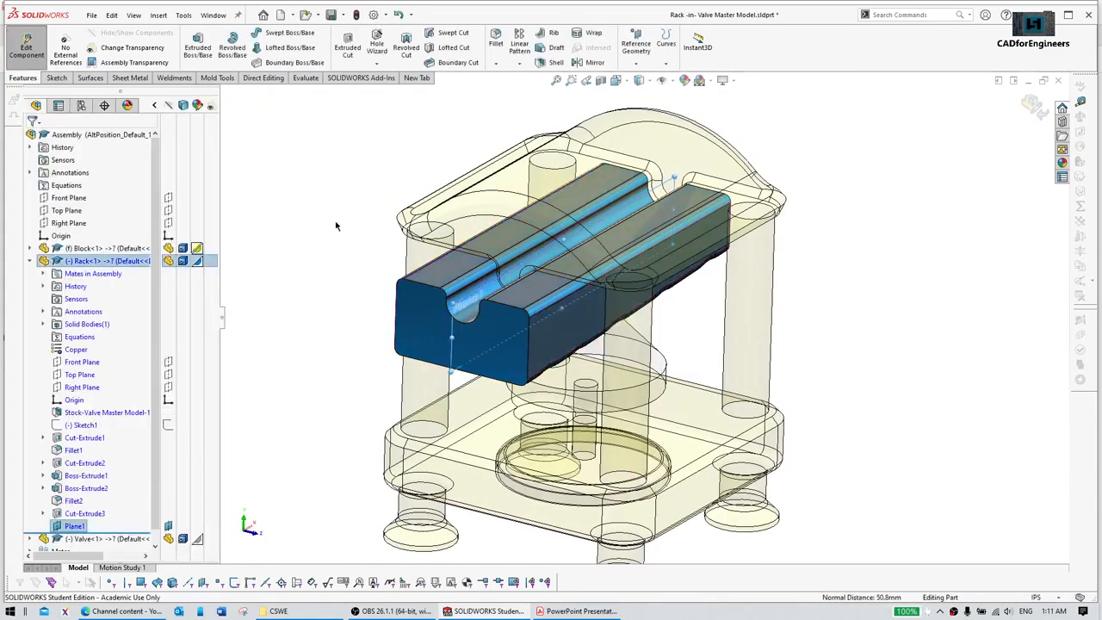
# Step: Start a sketch on the new mid plane of the Rack
pyautogui.rightClick(453, 321)
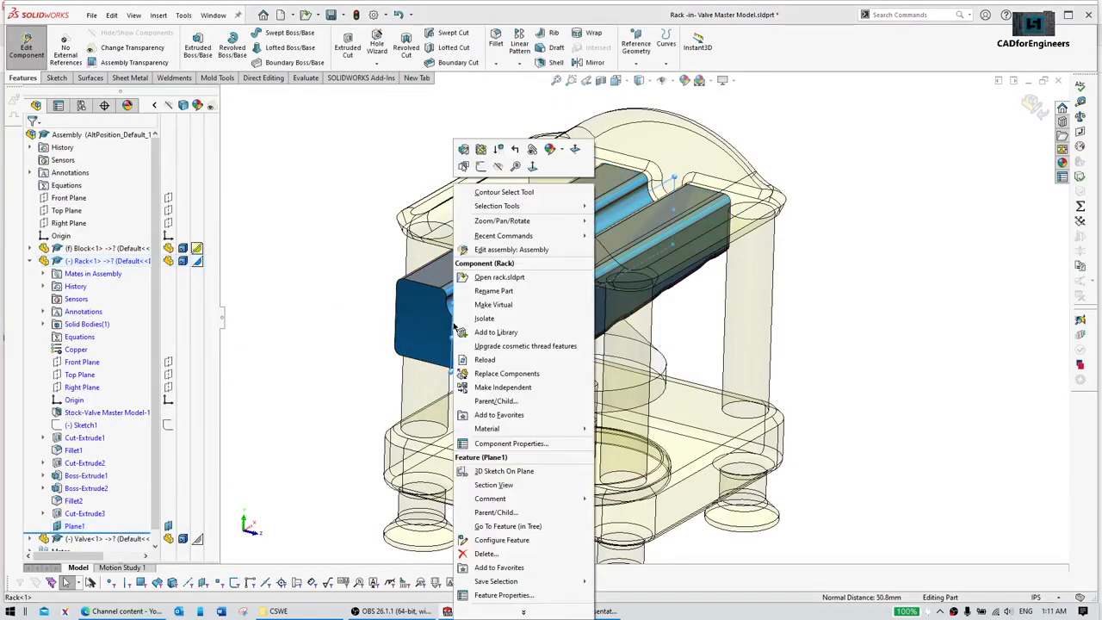
pyautogui.click(479, 165)
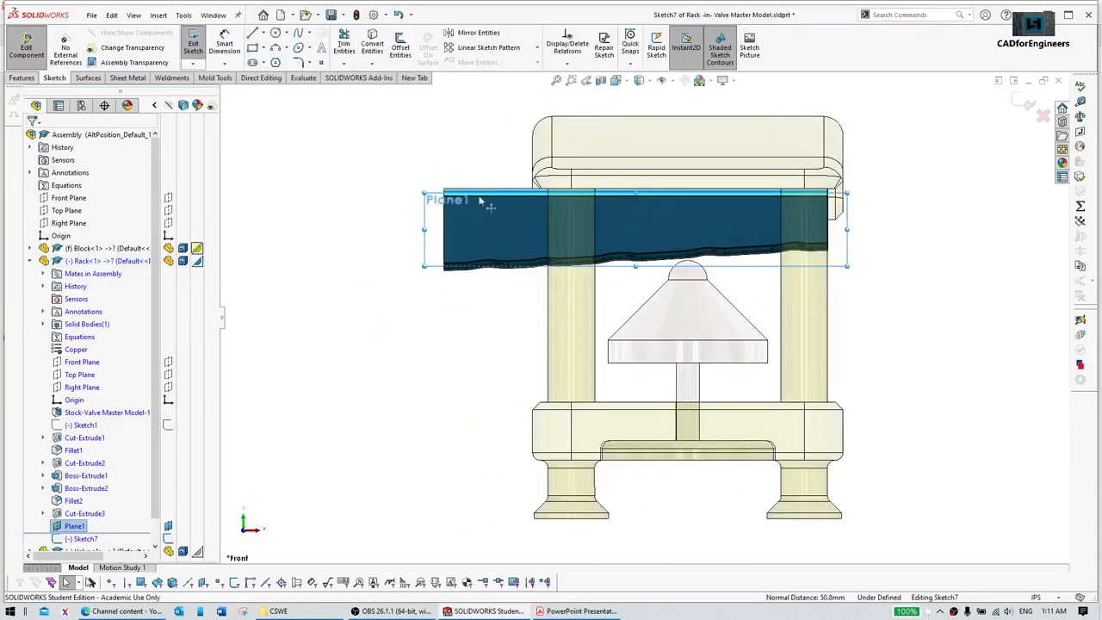
pyautogui.moveTo(494, 249); pyautogui.dragTo(502, 170, button='middle')
pyautogui.scroll(-5, 528, 246)
pyautogui.moveTo(528, 246); pyautogui.dragTo(551, 225, button='middle')
pyautogui.scroll(3, 547, 317)
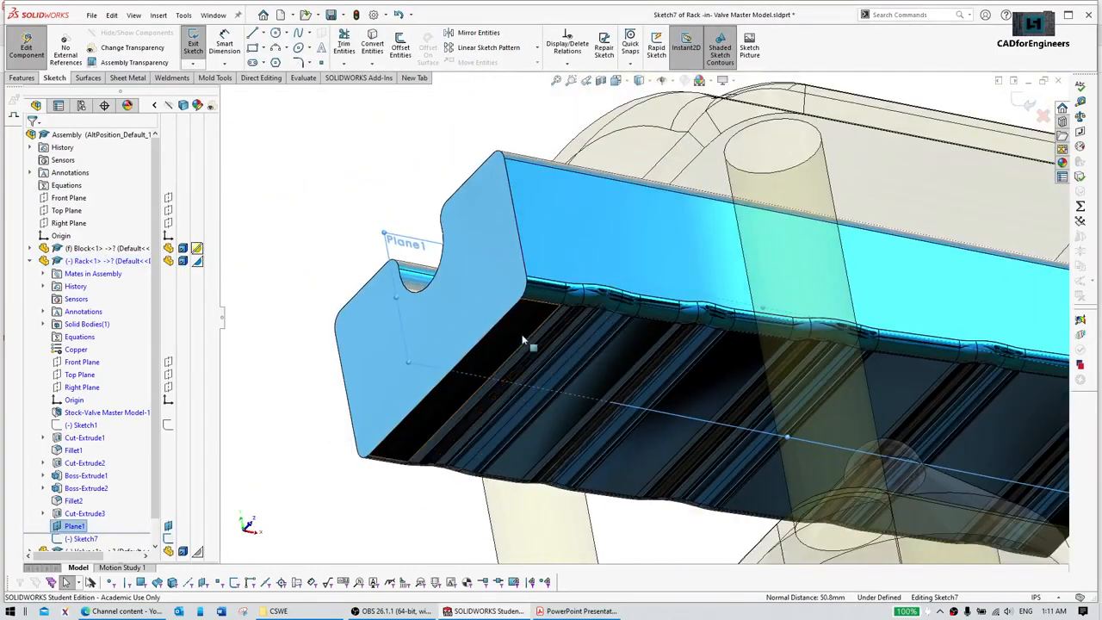
pyautogui.click(553, 347)
pyautogui.keyDown('ctrl'); pyautogui.click(549, 333); pyautogui.keyUp('ctrl')
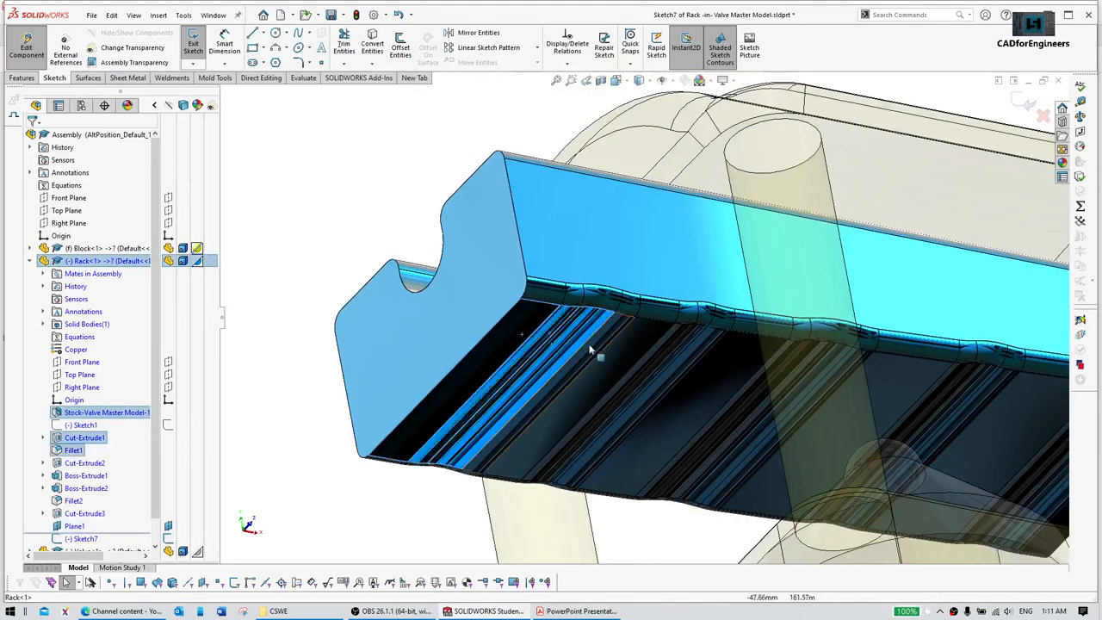
pyautogui.keyDown('ctrl'); pyautogui.click(593, 348); pyautogui.keyUp('ctrl')
pyautogui.keyDown('ctrl'); pyautogui.click(633, 351); pyautogui.keyUp('ctrl')
pyautogui.keyDown('ctrl'); pyautogui.click(683, 355); pyautogui.keyUp('ctrl')
pyautogui.keyDown('ctrl'); pyautogui.click(723, 360); pyautogui.keyUp('ctrl')
pyautogui.scroll(-3, 776, 396)
pyautogui.moveTo(776, 401); pyautogui.dragTo(784, 359, button='middle')
pyautogui.scroll(6, 765, 337)
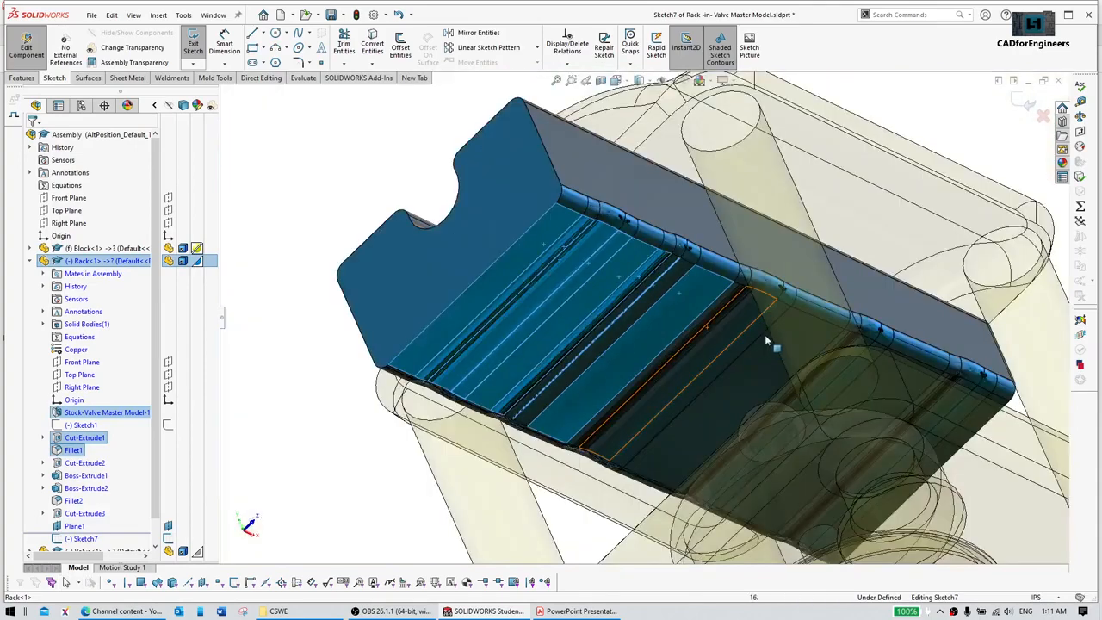
# Step: Switch off RealView Graphics so the Rack's underside faces are easier to distinguish
pyautogui.click(751, 99)
pyautogui.click(733, 81)
pyautogui.click(739, 97)
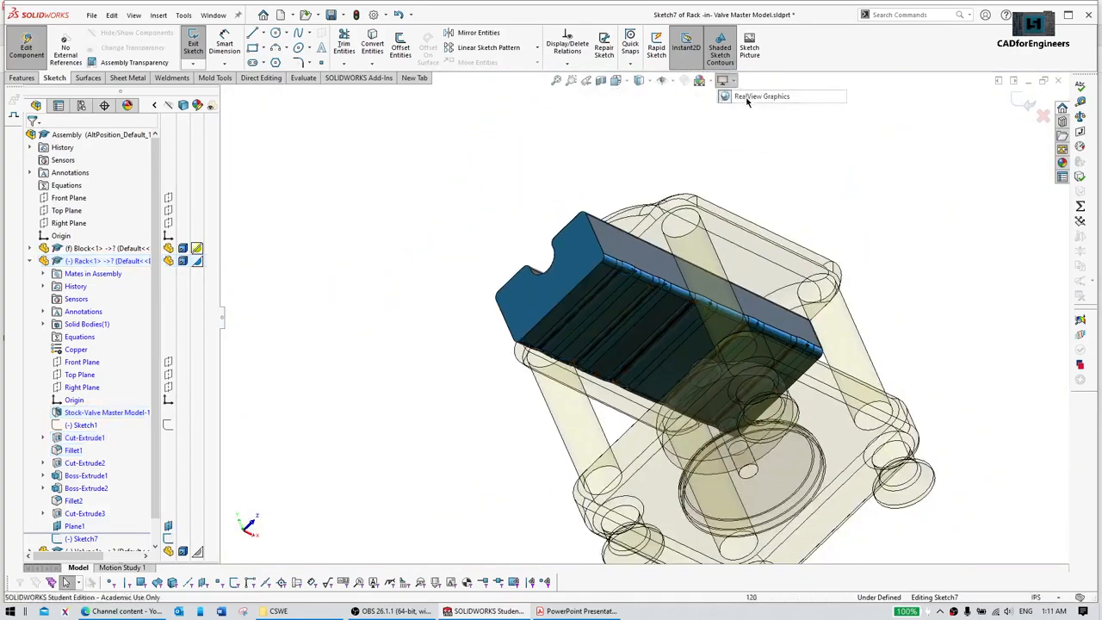
# Step: Try to select all underside faces of the Rack by tangency from the flat strip at its protruding end
pyautogui.scroll(-5, 633, 319)
pyautogui.click(554, 195)
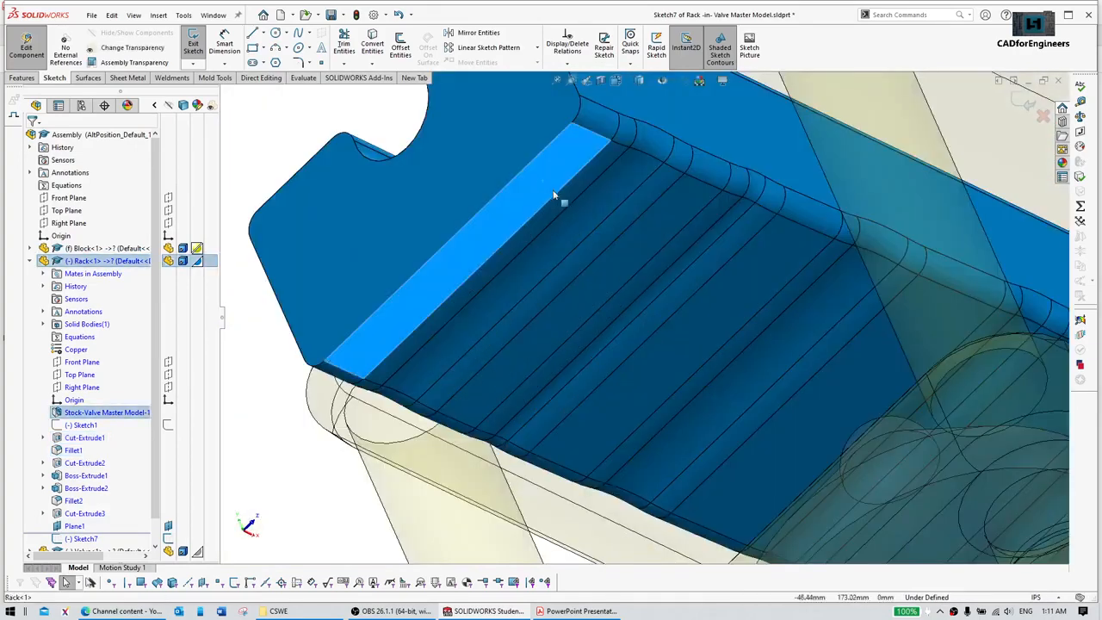
pyautogui.rightClick(545, 184)
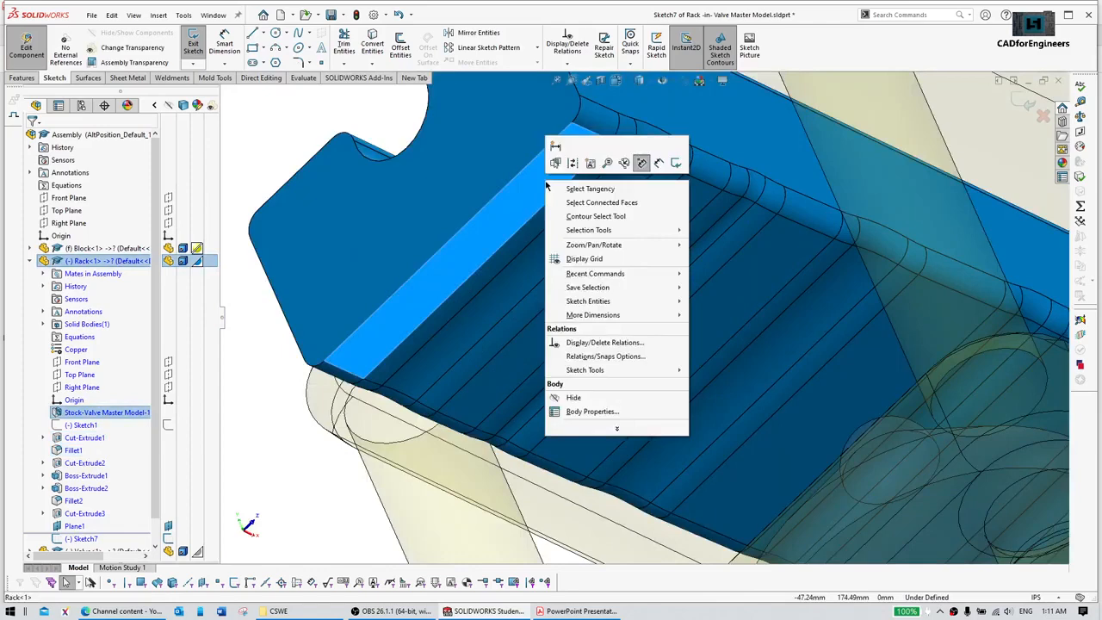
pyautogui.click(603, 189)
pyautogui.scroll(5, 594, 207)
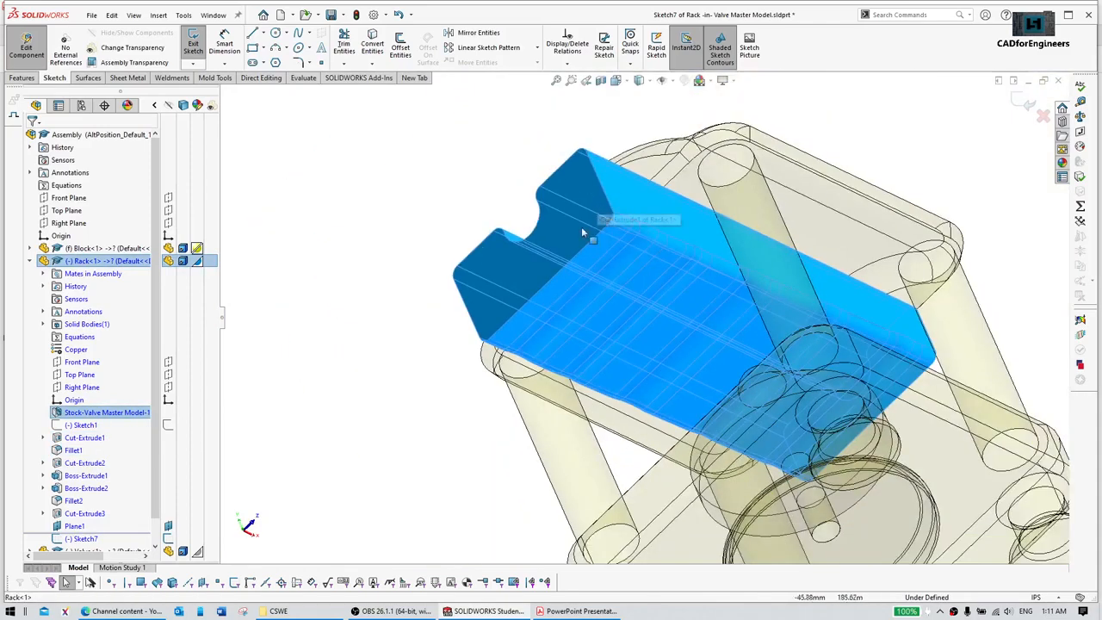
pyautogui.click(450, 190)
# Step: Select the wavy underside faces of the Rack one after another along its length
pyautogui.scroll(-3, 574, 238)
pyautogui.click(634, 292)
pyautogui.keyDown('ctrl'); pyautogui.click(666, 301); pyautogui.keyUp('ctrl')
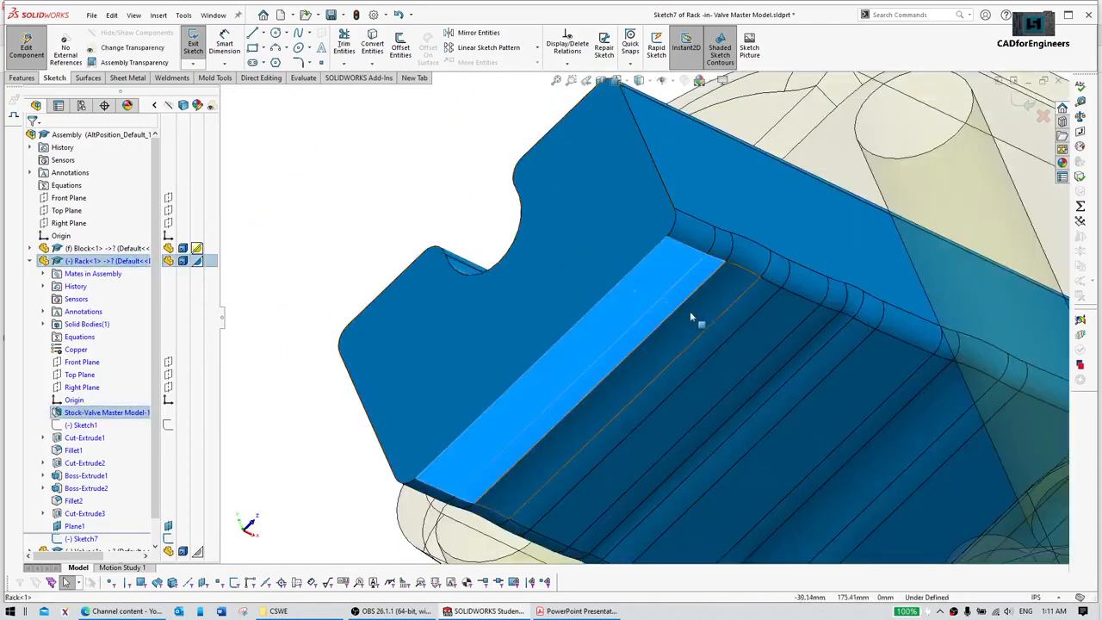
pyautogui.keyDown('ctrl'); pyautogui.click(690, 311); pyautogui.keyUp('ctrl')
pyautogui.keyDown('ctrl'); pyautogui.click(729, 326); pyautogui.keyUp('ctrl')
pyautogui.keyDown('ctrl'); pyautogui.click(757, 348); pyautogui.keyUp('ctrl')
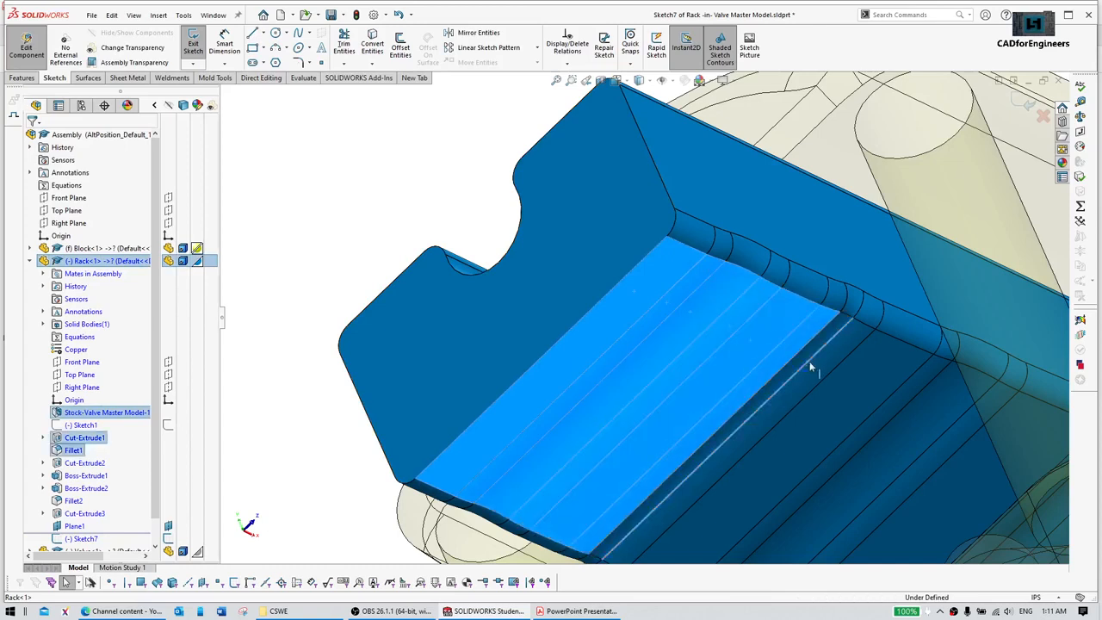
pyautogui.keyDown('ctrl'); pyautogui.click(808, 357); pyautogui.keyUp('ctrl')
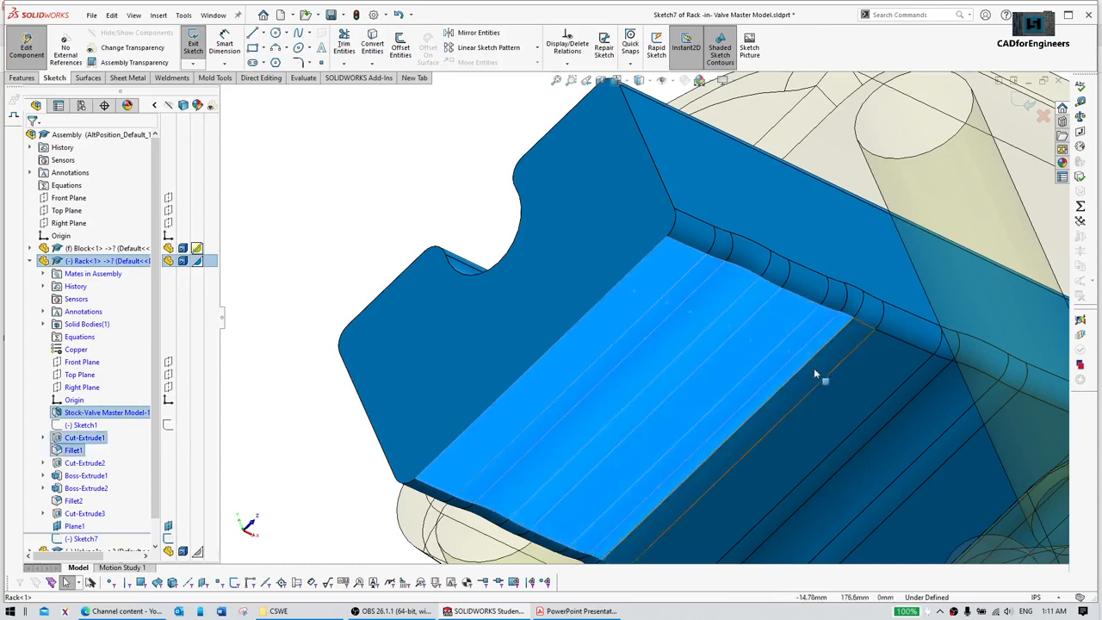
pyautogui.keyDown('ctrl'); pyautogui.click(814, 369); pyautogui.keyUp('ctrl')
pyautogui.keyDown('ctrl'); pyautogui.click(846, 393); pyautogui.keyUp('ctrl')
pyautogui.keyDown('ctrl'); pyautogui.click(884, 411); pyautogui.keyUp('ctrl')
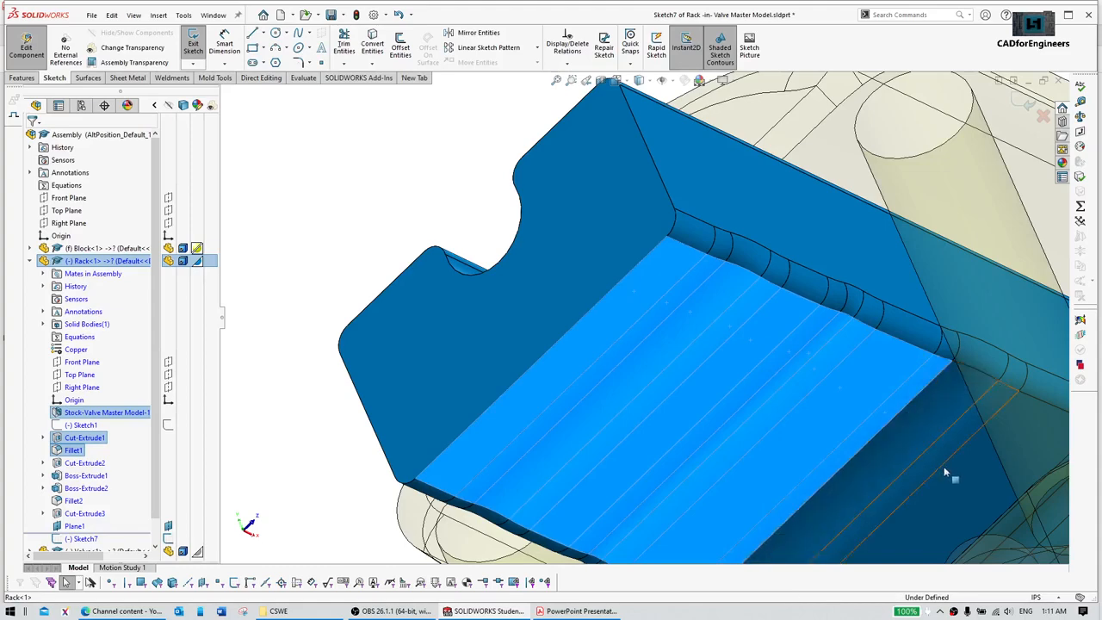
pyautogui.keyDown('ctrl'); pyautogui.click(942, 464); pyautogui.keyUp('ctrl')
pyautogui.keyDown('ctrl'); pyautogui.click(954, 475); pyautogui.keyUp('ctrl')
pyautogui.keyDown('ctrl'); pyautogui.click(920, 446); pyautogui.keyUp('ctrl')
pyautogui.scroll(-1, 926, 471)
pyautogui.keyDown('ctrl'); pyautogui.moveTo(924, 469); pyautogui.dragTo(626, 211, button='middle'); pyautogui.keyUp('ctrl')
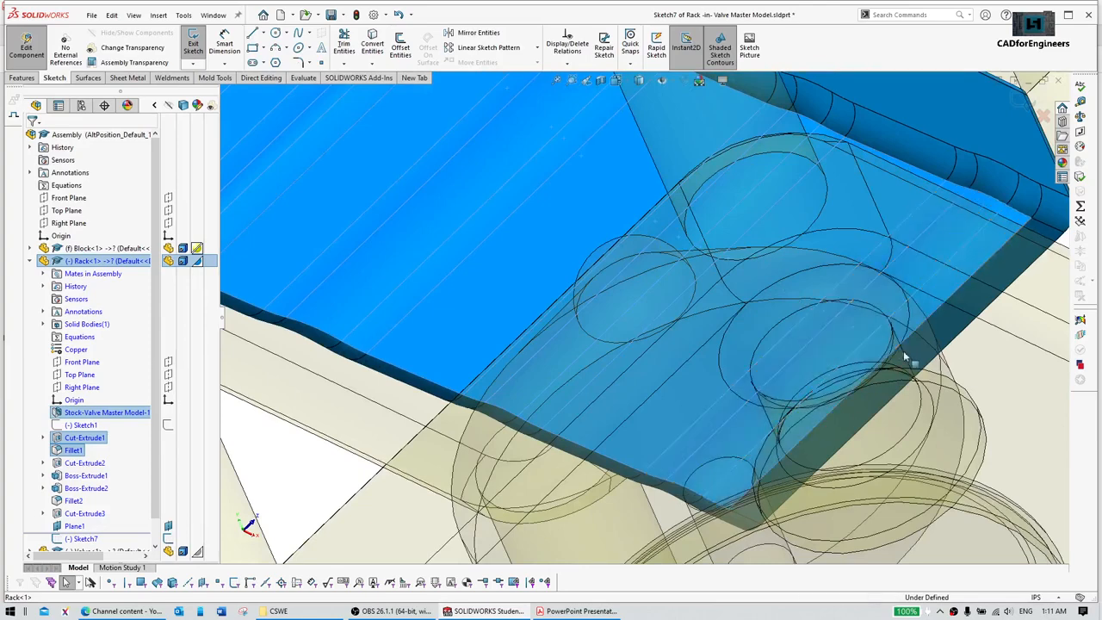
pyautogui.scroll(10, 843, 268)
pyautogui.moveTo(708, 194); pyautogui.dragTo(725, 267, button='middle')
pyautogui.scroll(-6, 654, 286)
pyautogui.scroll(-2, 654, 286)
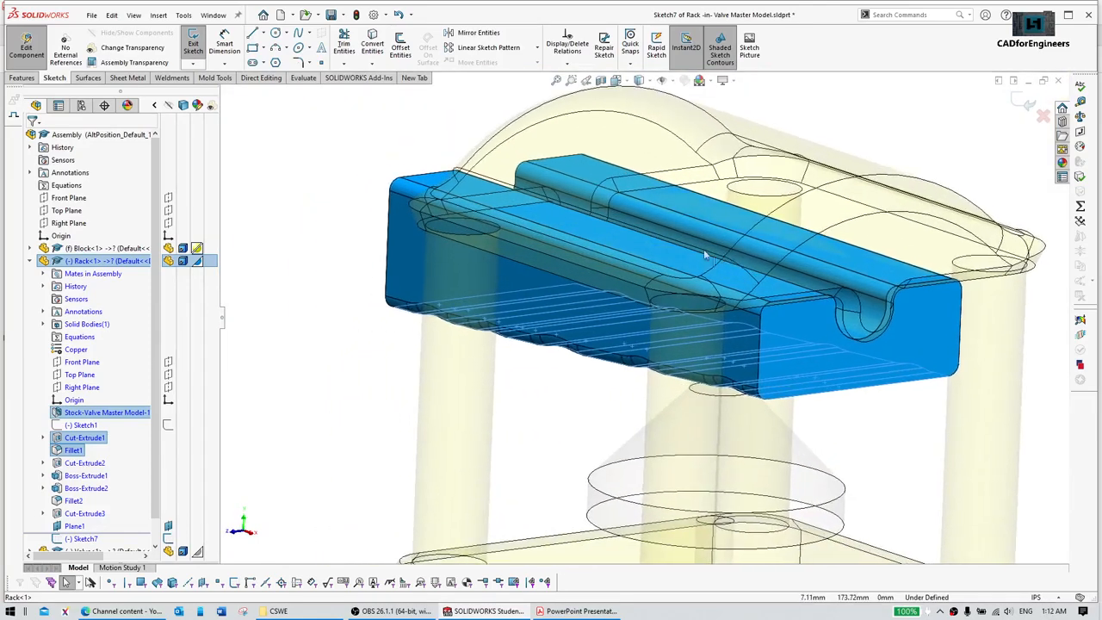
# Step: Start an Intersection Curve and pick the Rack's underside faces in sequence from the protruding end toward the valve tip
pyautogui.press('s')
pyautogui.click(380, 251)
pyautogui.moveTo(359, 271); pyautogui.dragTo(467, 396, button='middle')
pyautogui.scroll(-3, 469, 392)
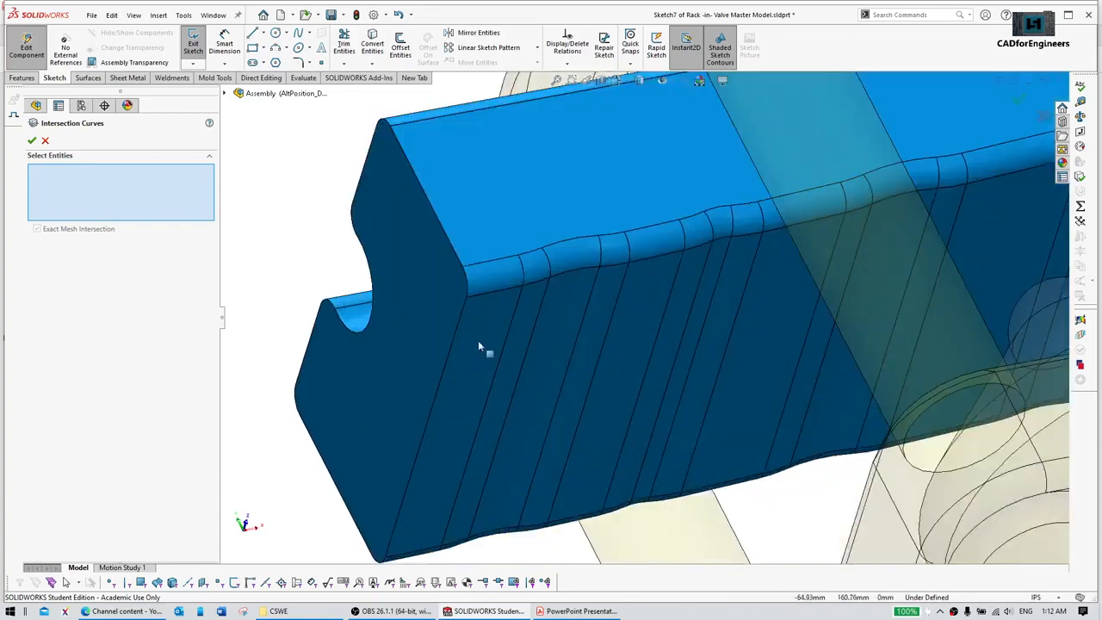
pyautogui.click(524, 332)
pyautogui.click(554, 331)
pyautogui.click(600, 322)
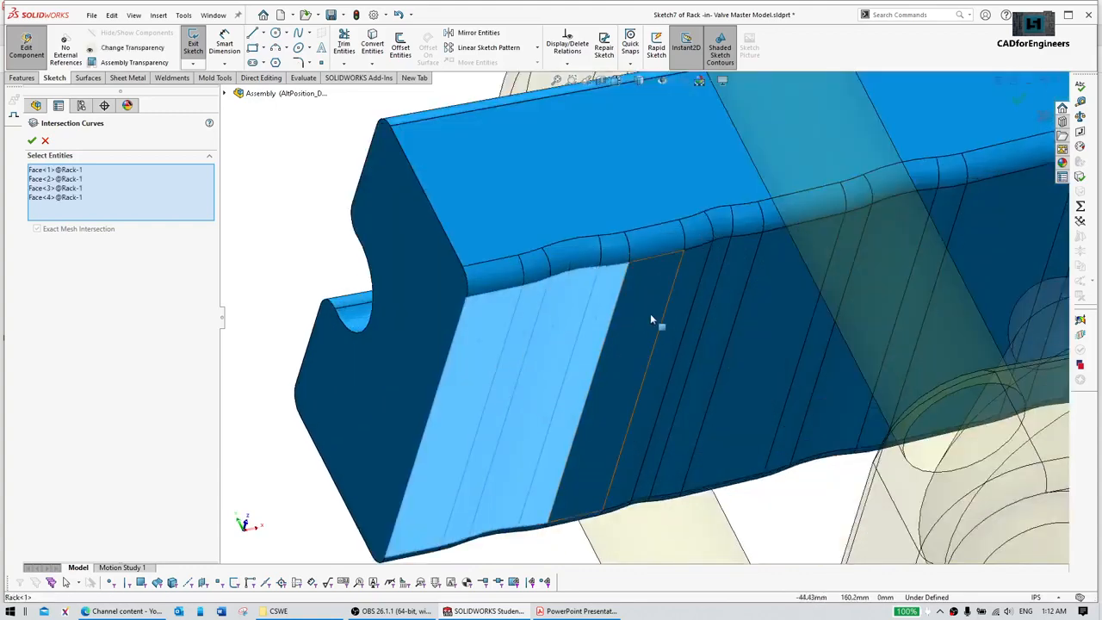
pyautogui.click(644, 314)
pyautogui.click(683, 308)
pyautogui.click(708, 307)
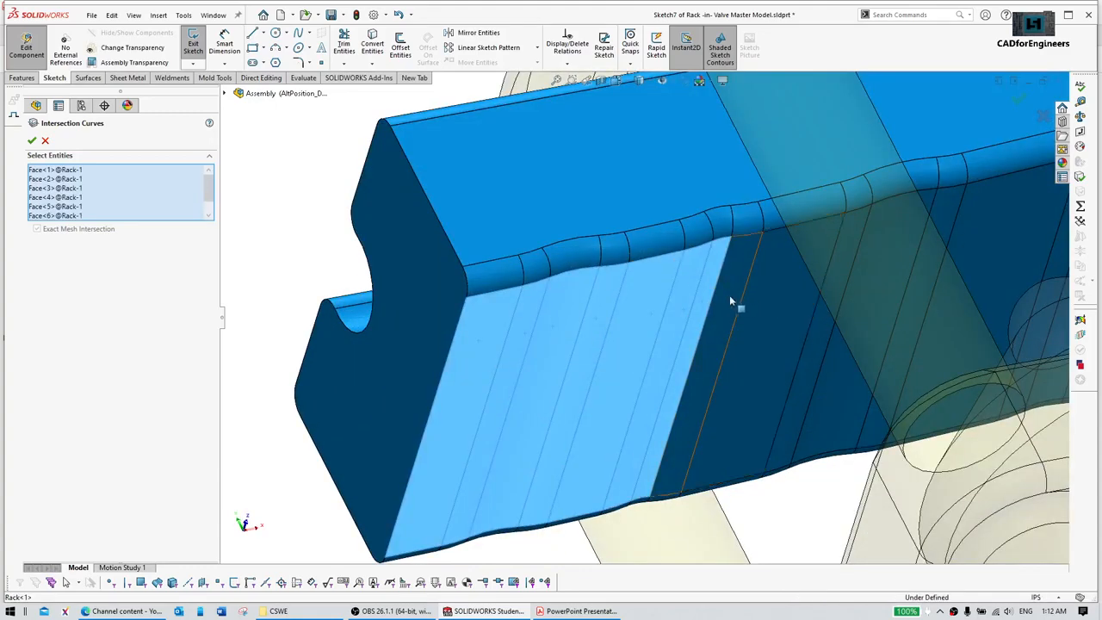
pyautogui.click(728, 300)
pyautogui.moveTo(765, 364); pyautogui.dragTo(831, 295, button='middle')
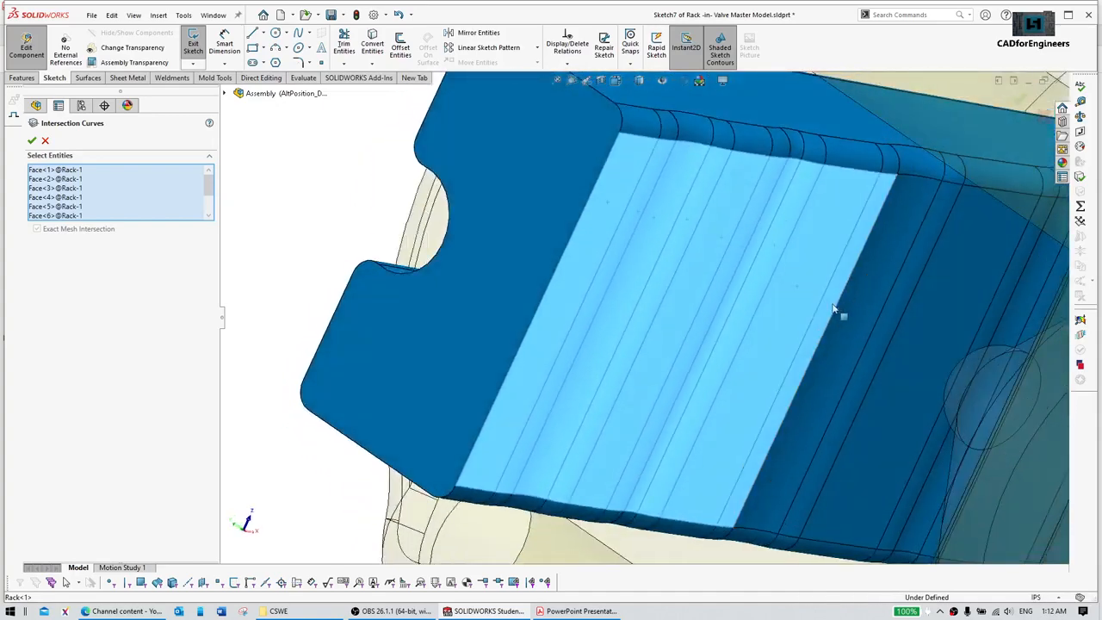
pyautogui.click(886, 331)
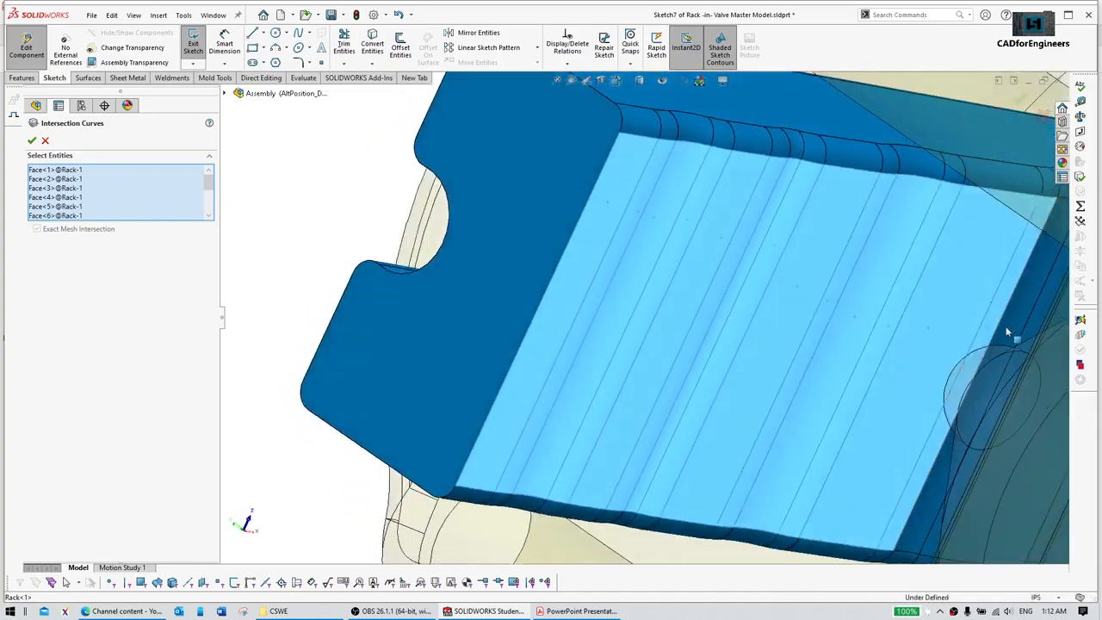
# Step: Add the remaining underside faces up to the Rack's opposite end and create the intersection curves on the mid plane
pyautogui.scroll(2, 969, 335)
pyautogui.scroll(4, 968, 334)
pyautogui.moveTo(967, 333); pyautogui.dragTo(473, 338, button='middle')
pyautogui.scroll(-4, 563, 308)
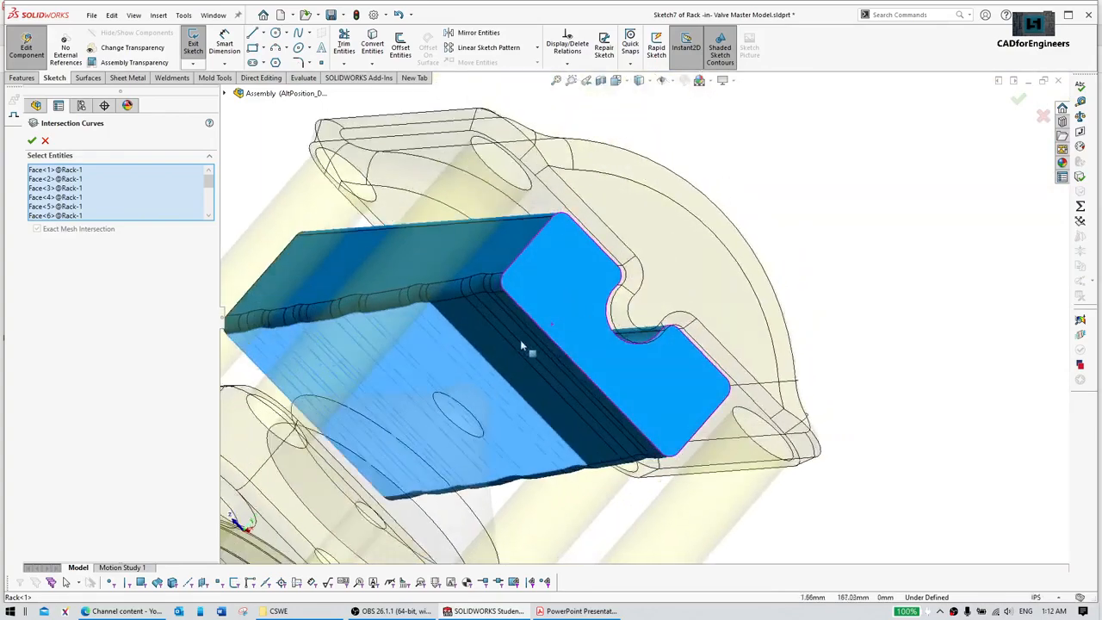
pyautogui.scroll(-5, 473, 338)
pyautogui.click(491, 307)
pyautogui.click(505, 297)
pyautogui.click(518, 277)
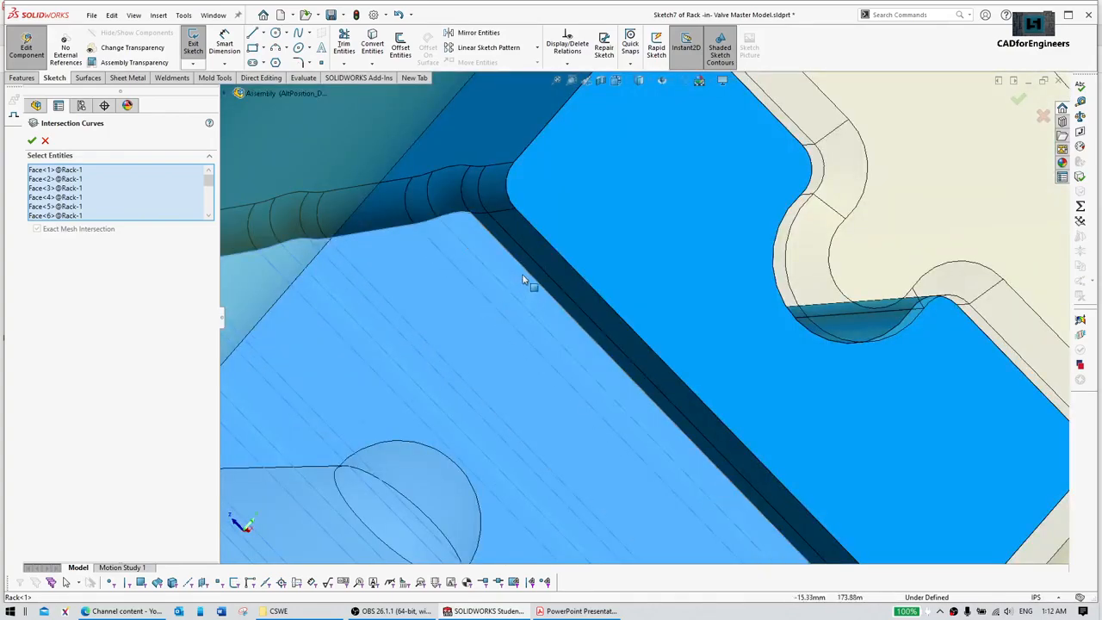
pyautogui.click(529, 264)
pyautogui.click(539, 259)
pyautogui.hotkey('ctrl', '7')
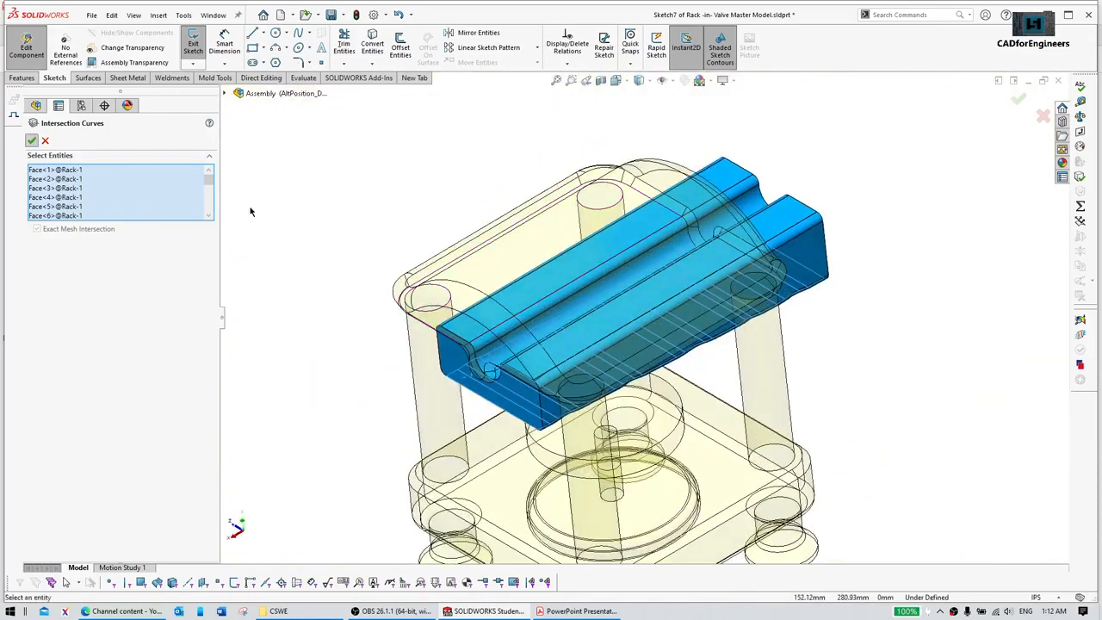
pyautogui.press('Return')
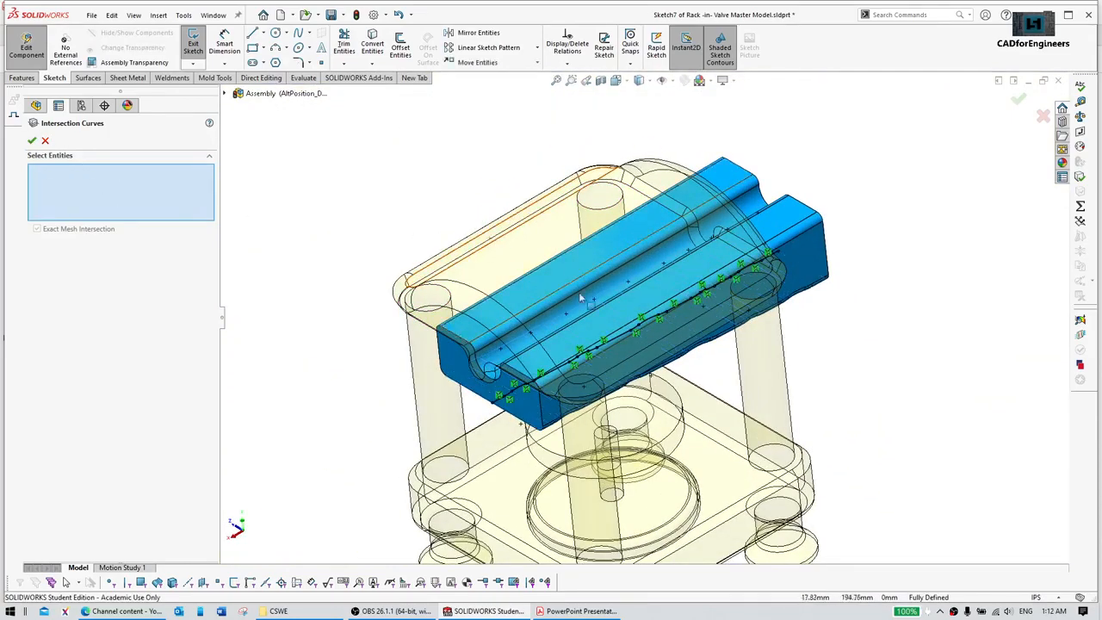
pyautogui.click(32, 142)
# Step: Exit the sketch and finish editing the Rack to return to the assembly
pyautogui.hotkey('ctrl', '8')
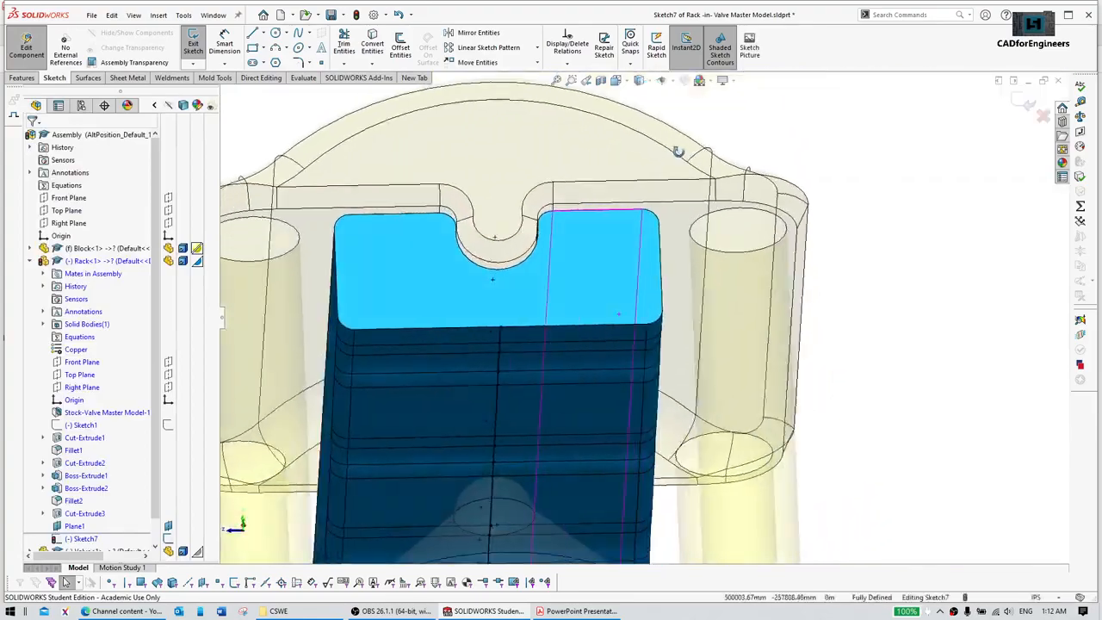
pyautogui.moveTo(678, 151); pyautogui.dragTo(658, 266, button='middle')
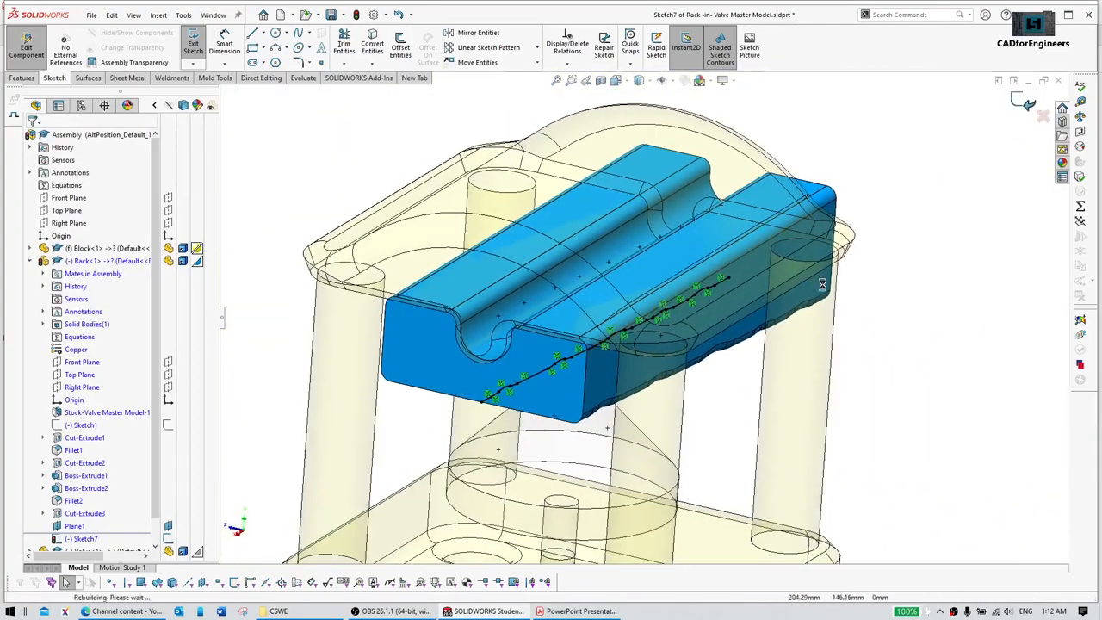
pyautogui.click(1034, 106)
pyautogui.scroll(-5, 548, 416)
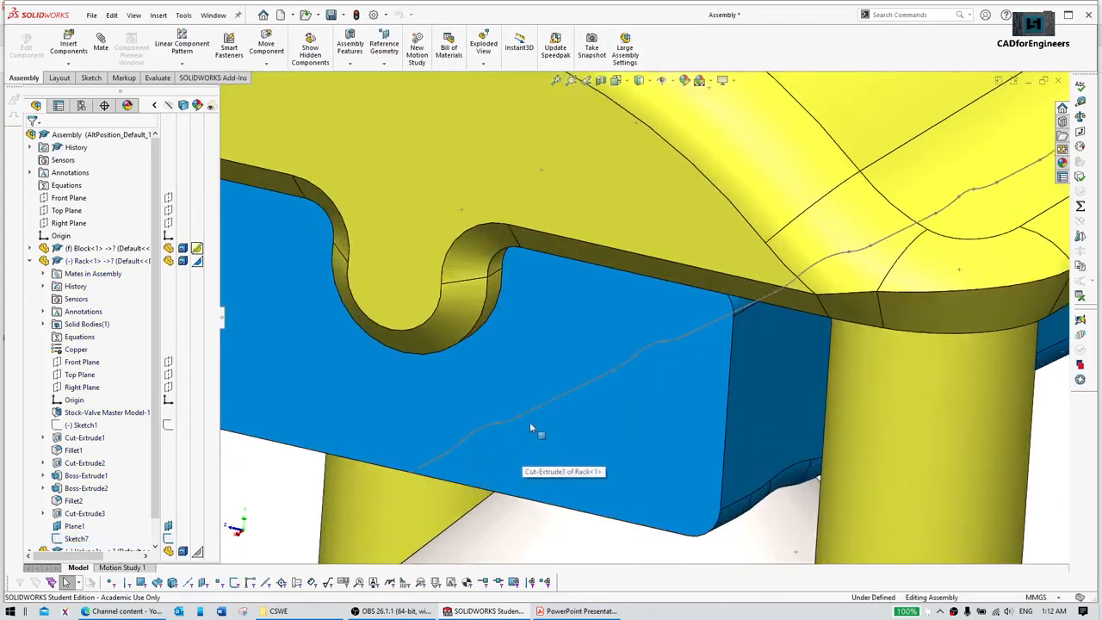
# Step: Examine the intersection curve along the Rack's wavy underside and its position relative to the valve's rounded tip
pyautogui.moveTo(512, 428); pyautogui.dragTo(684, 426, button='middle')
pyautogui.scroll(3, 529, 418)
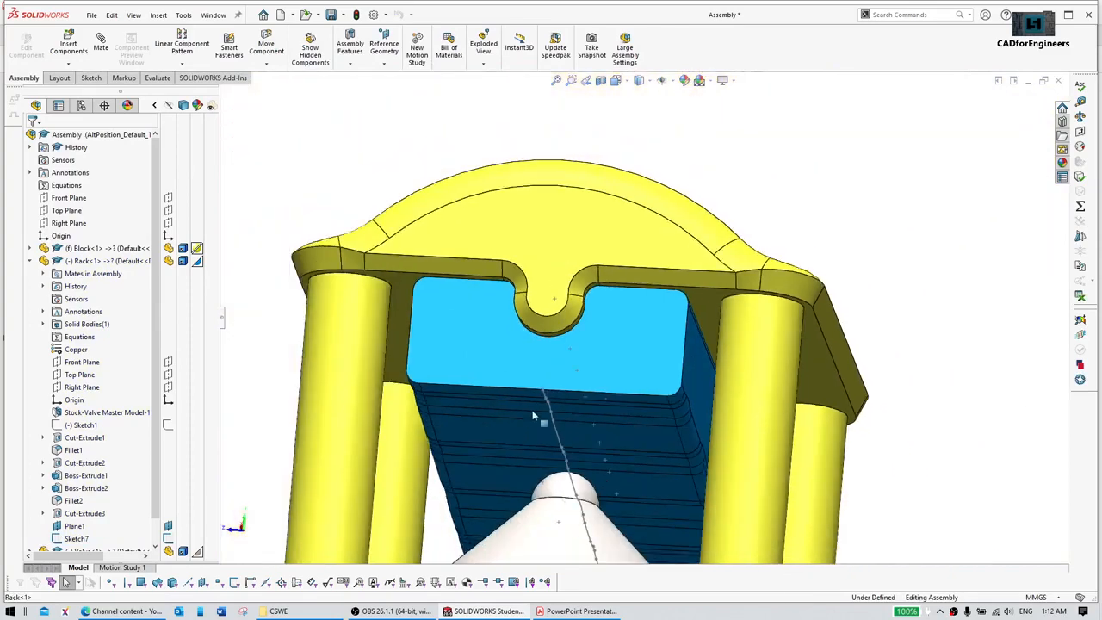
pyautogui.scroll(5, 528, 418)
pyautogui.moveTo(528, 418); pyautogui.dragTo(603, 378, button='middle')
pyautogui.scroll(-8, 598, 380)
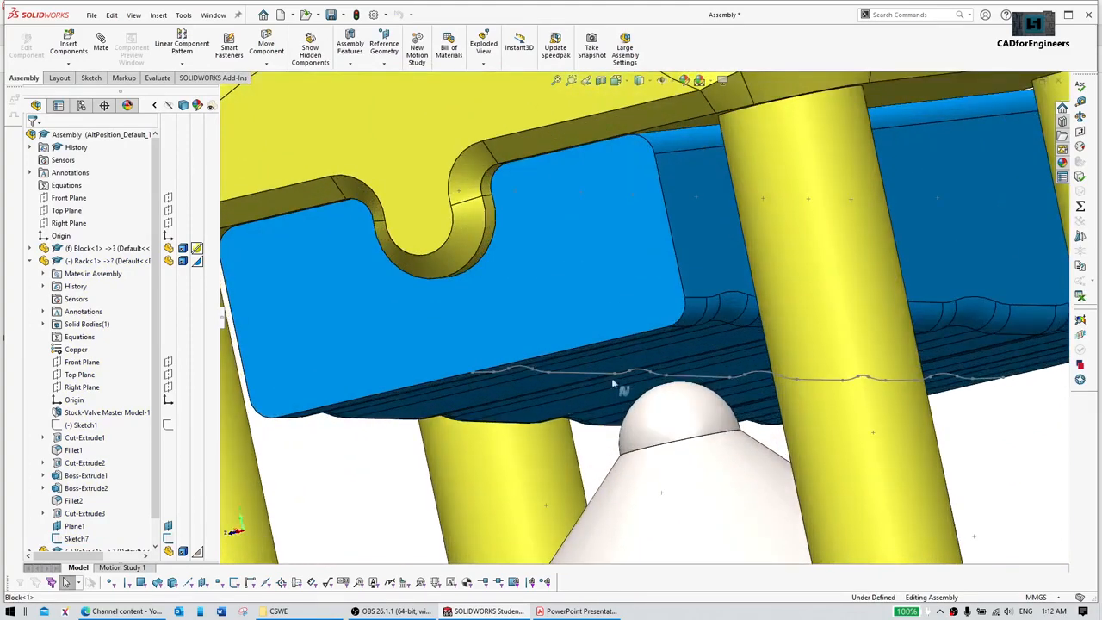
pyautogui.scroll(3, 603, 367)
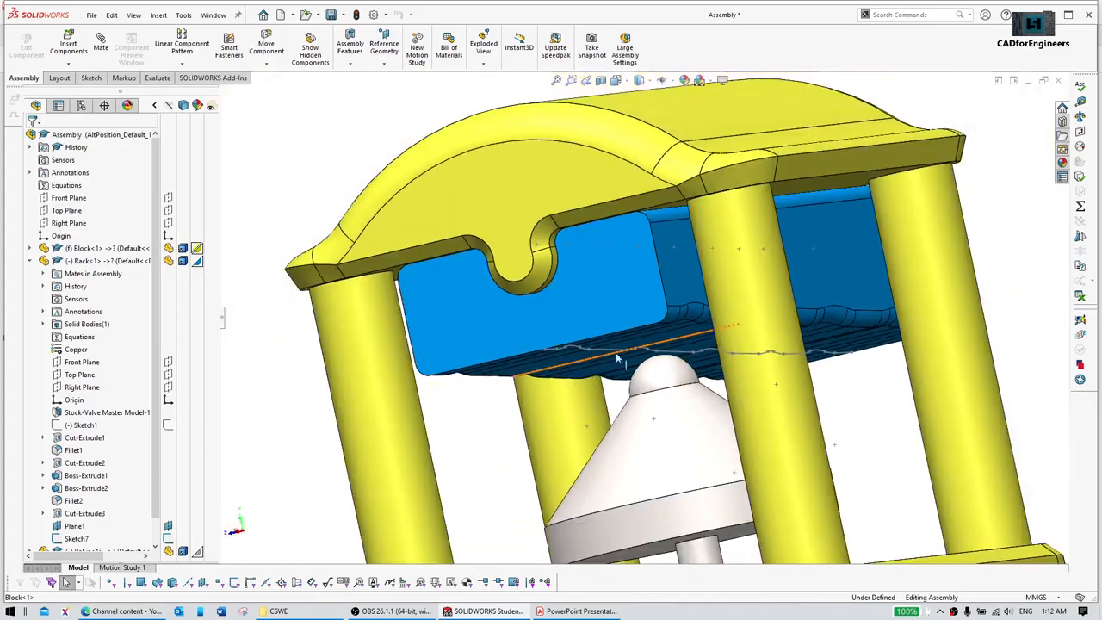
pyautogui.scroll(-4, 604, 365)
pyautogui.click(719, 367)
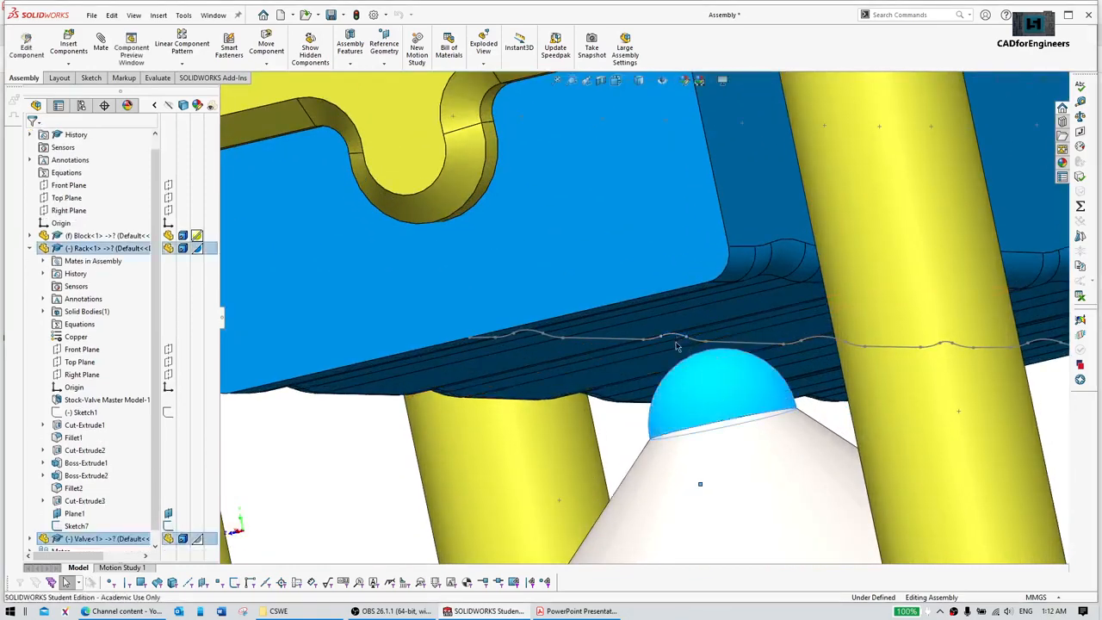
pyautogui.scroll(5, 689, 344)
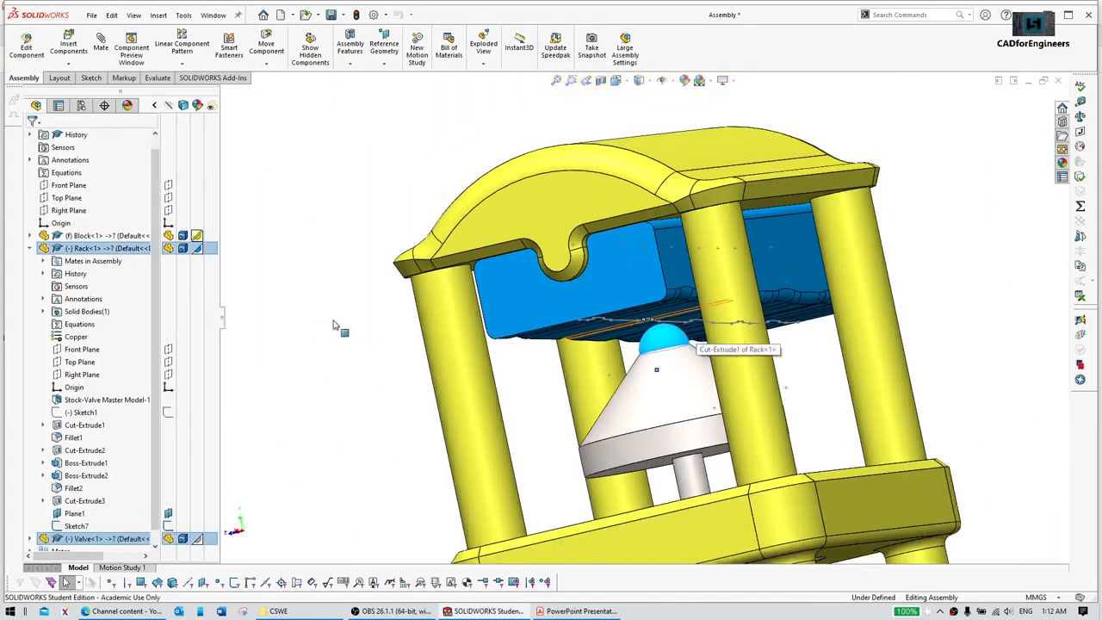
pyautogui.click(312, 283)
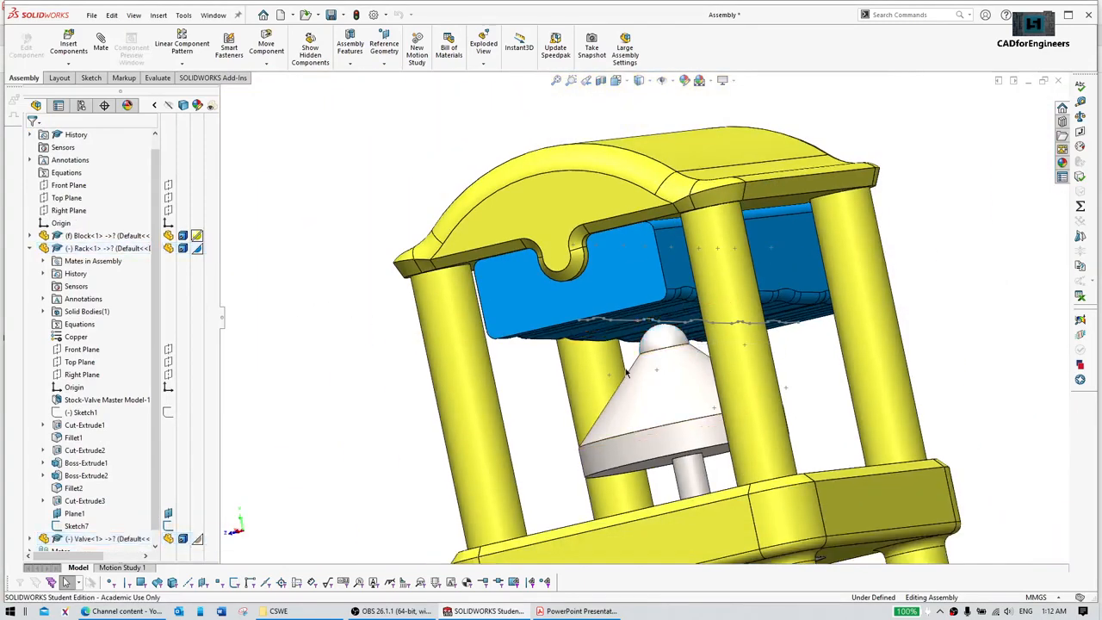
# Step: Open the Valve part for editing in the context of the assembly
pyautogui.click(686, 350)
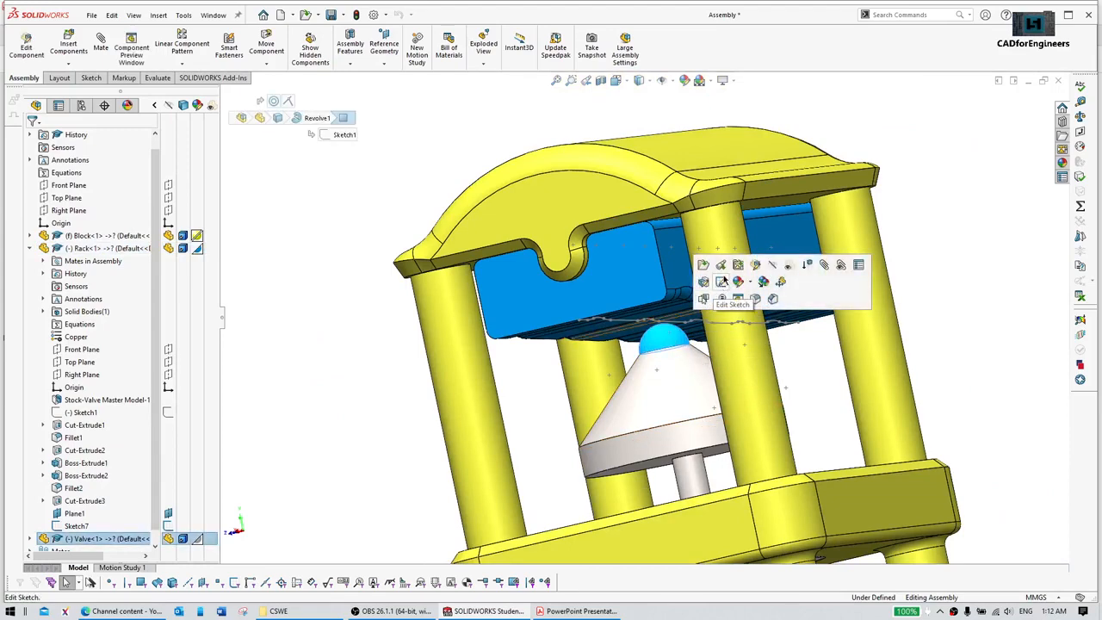
pyautogui.click(720, 282)
pyautogui.moveTo(710, 339); pyautogui.dragTo(678, 360, button='middle')
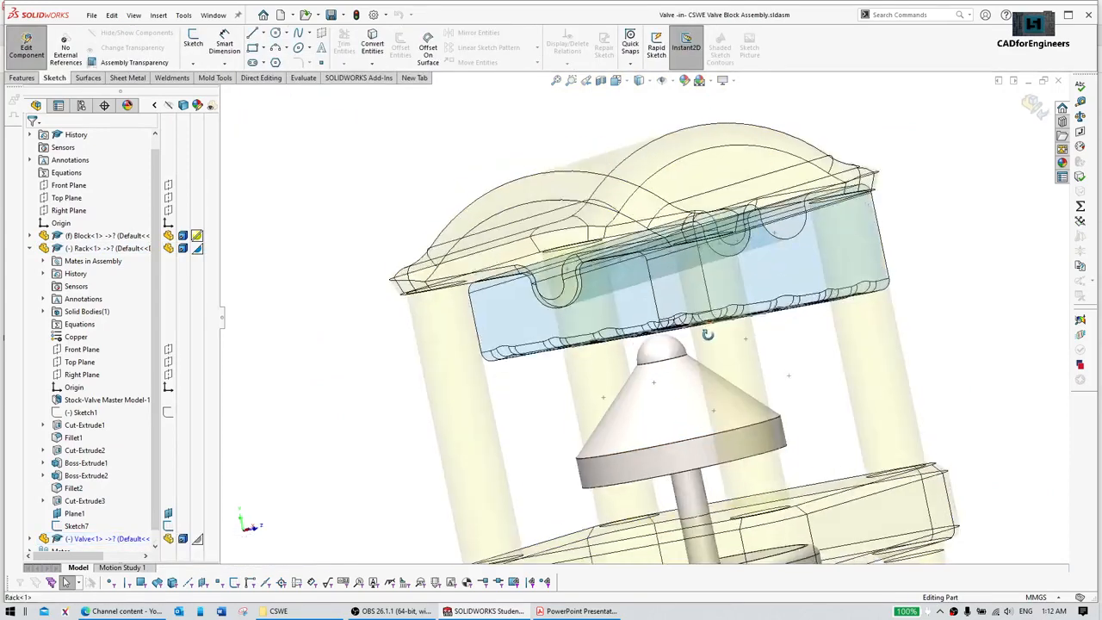
pyautogui.scroll(-4, 671, 357)
pyautogui.scroll(3, 665, 337)
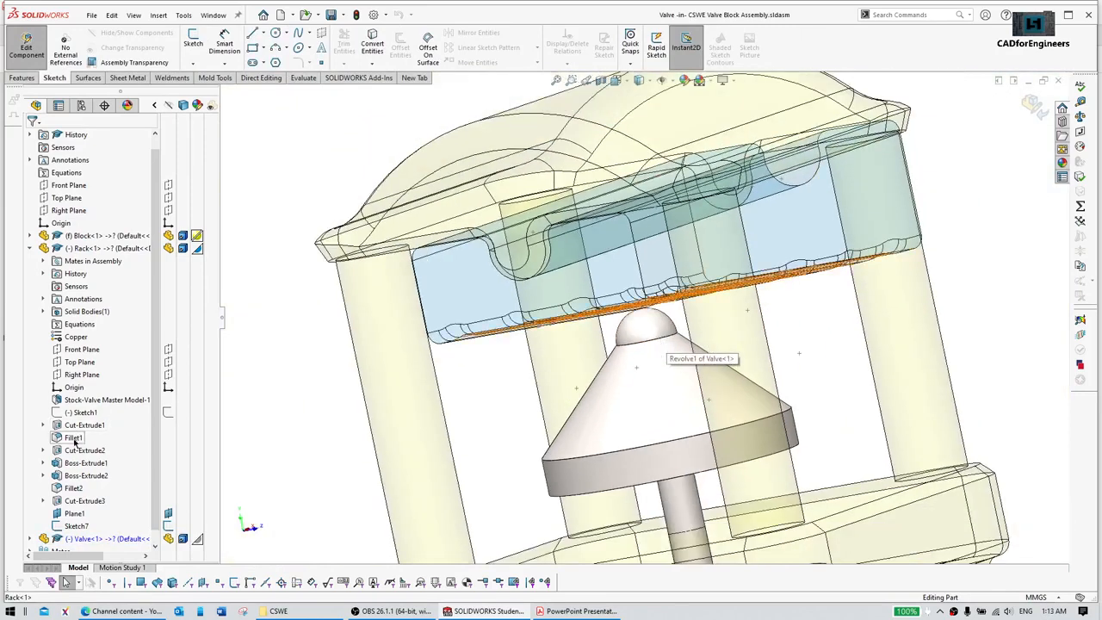
# Step: Start a new sketch on the Valve's Right Plane
pyautogui.scroll(-1, 60, 354)
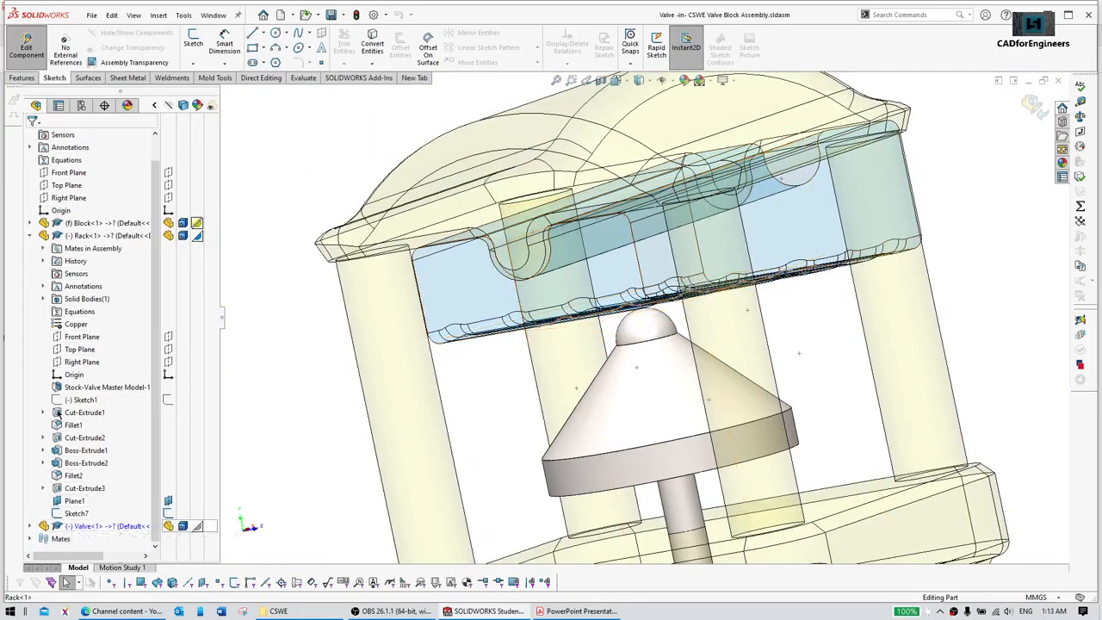
pyautogui.click(30, 236)
pyautogui.click(30, 274)
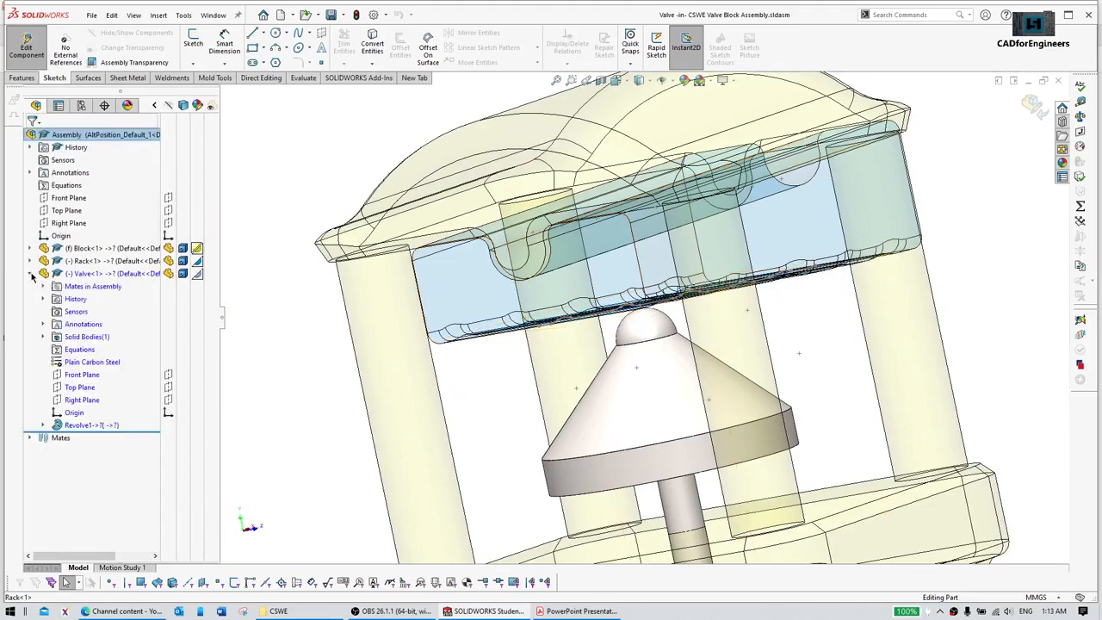
pyautogui.click(83, 375)
pyautogui.click(81, 400)
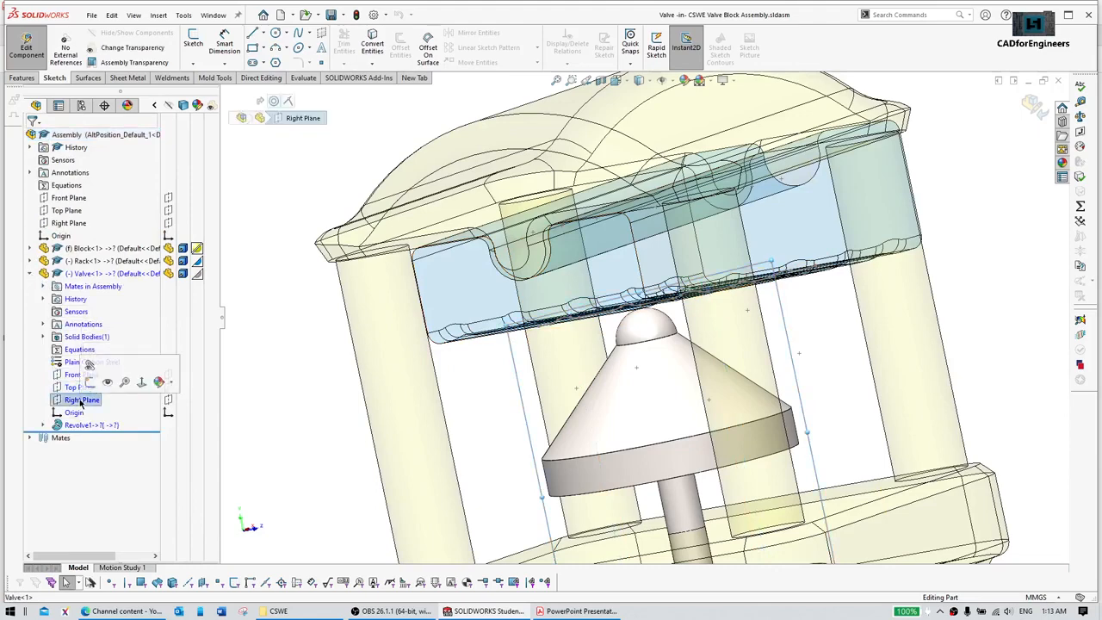
pyautogui.click(91, 384)
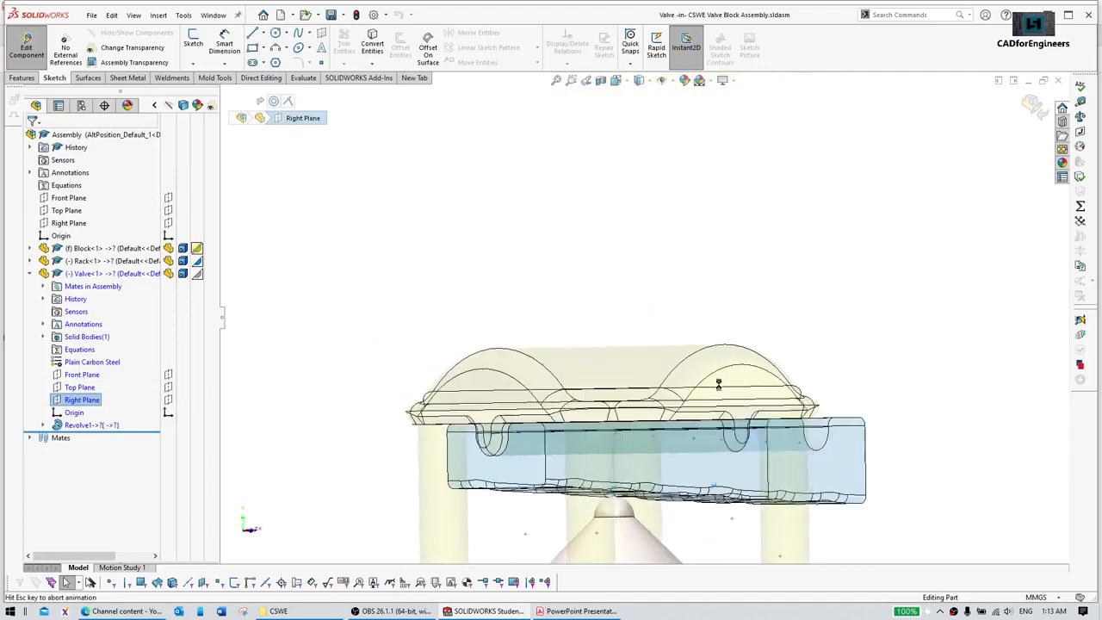
# Step: Create an intersection curve from the valve's domed tip face on the sketch plane
pyautogui.scroll(-8, 650, 329)
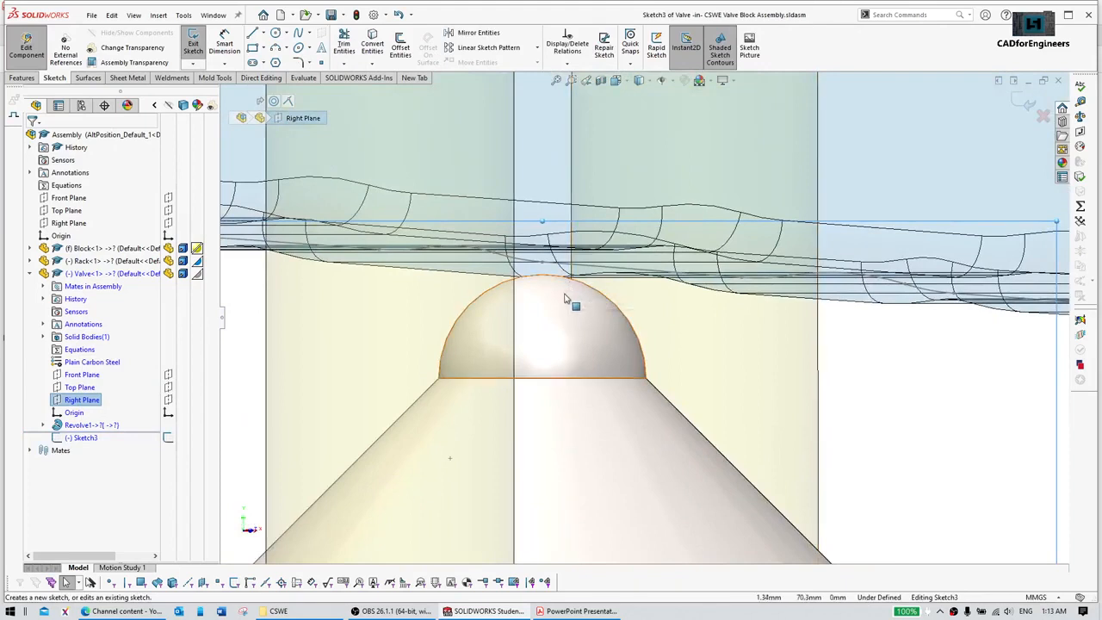
pyautogui.click(566, 298)
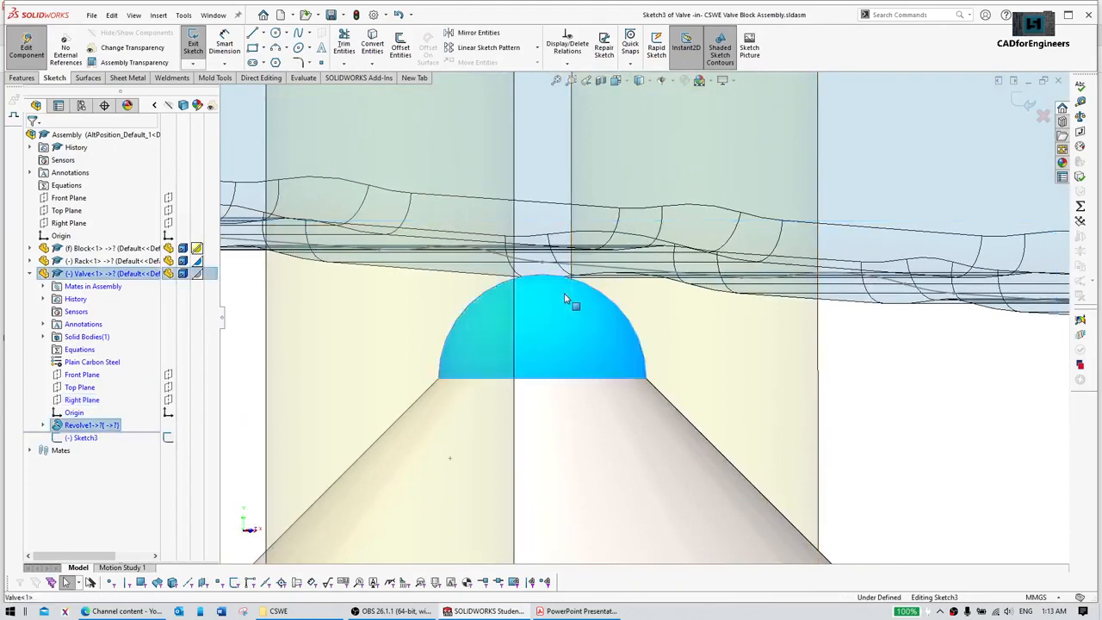
pyautogui.press('s')
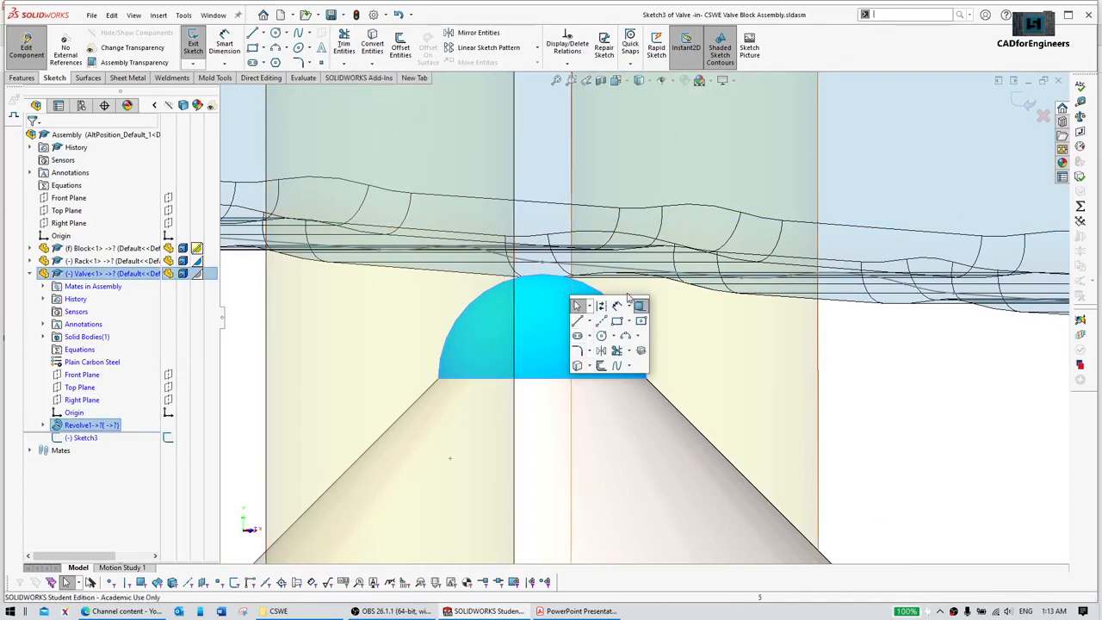
pyautogui.click(639, 355)
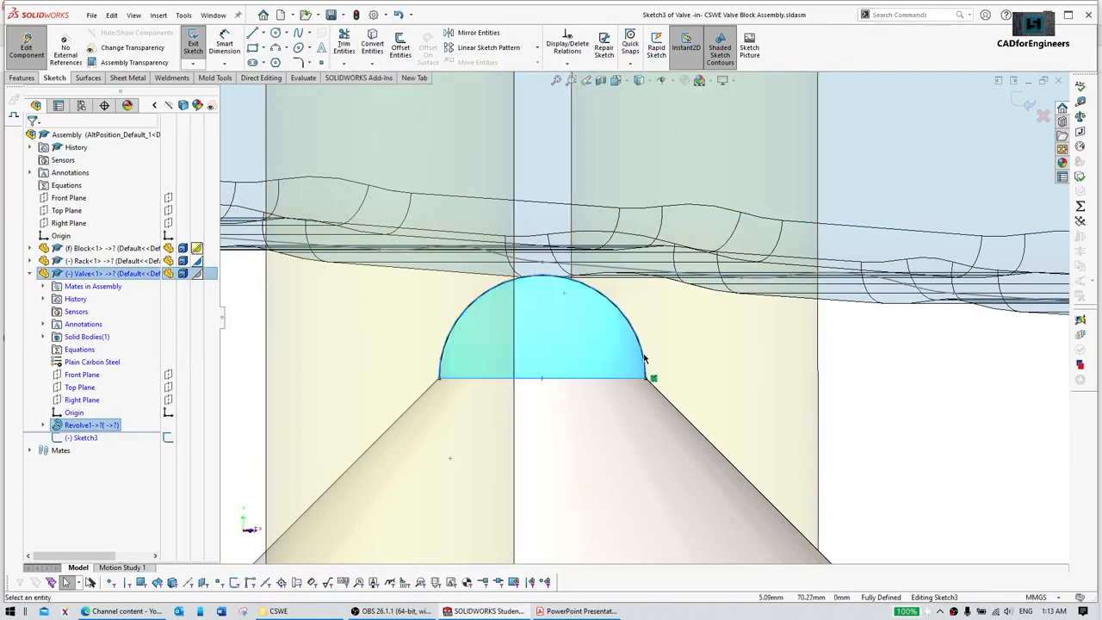
# Step: Convert the arc on the valve's domed tip to construction geometry
pyautogui.scroll(3, 627, 356)
pyautogui.moveTo(609, 350); pyautogui.dragTo(674, 358, button='middle')
pyautogui.scroll(-1, 605, 315)
pyautogui.scroll(-3, 596, 310)
pyautogui.moveTo(575, 297)
pyautogui.mouseDown(button='middle')
pyautogui.moveTo(568, 326)
pyautogui.moveTo(586, 303)
pyautogui.mouseUp(button='middle')
pyautogui.click(620, 280)
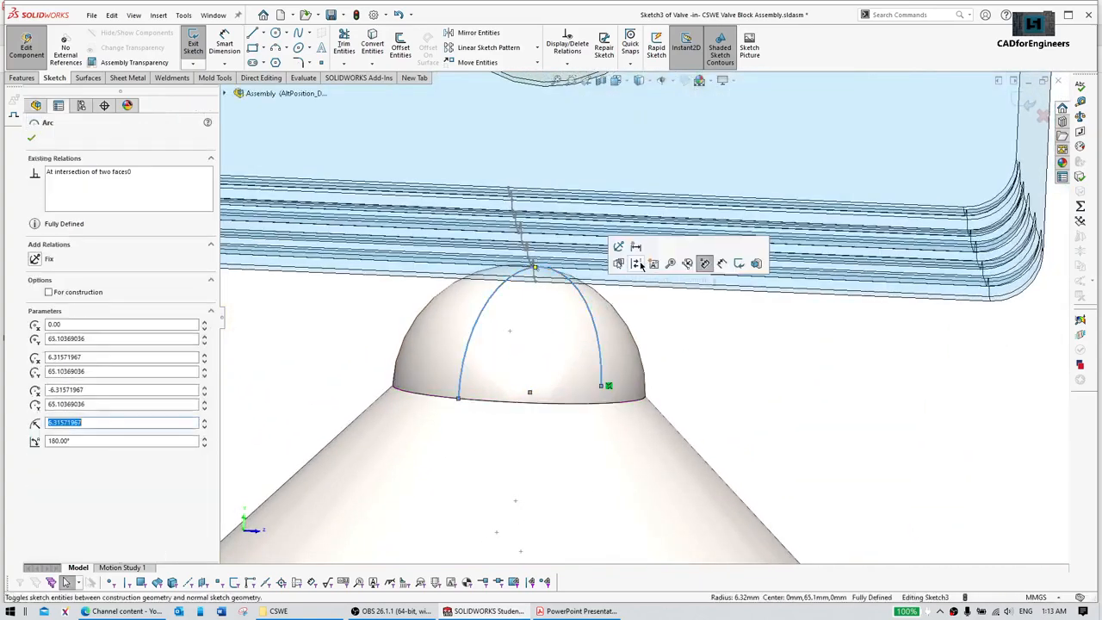
pyautogui.click(639, 266)
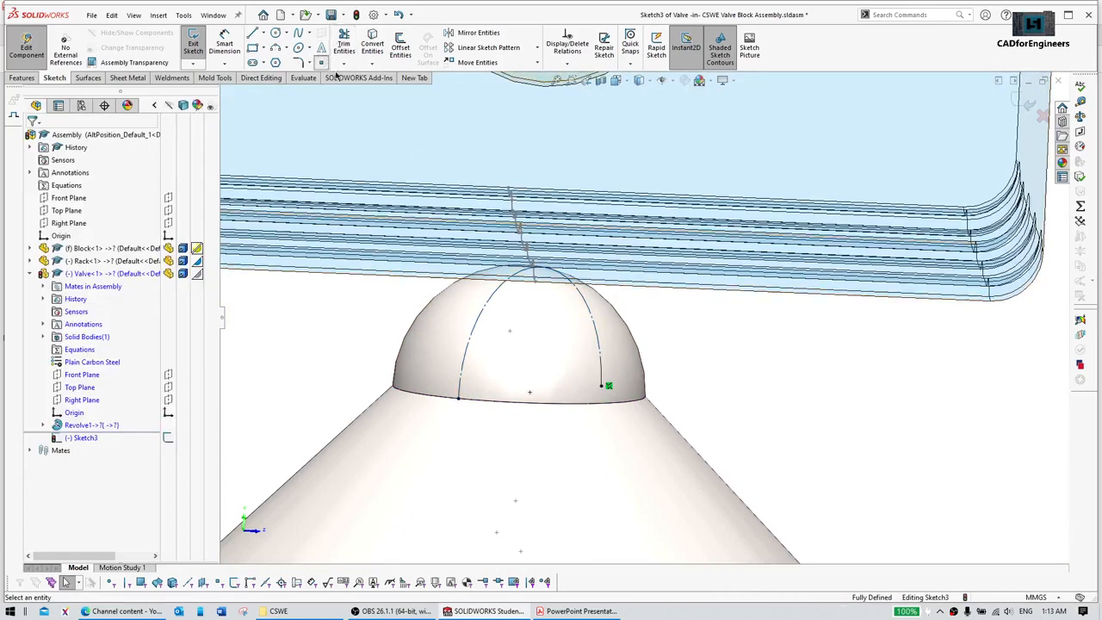
# Step: Place a sketch point at the apex of the construction arc and exit the sketch
pyautogui.moveTo(558, 301); pyautogui.dragTo(585, 283, button='middle')
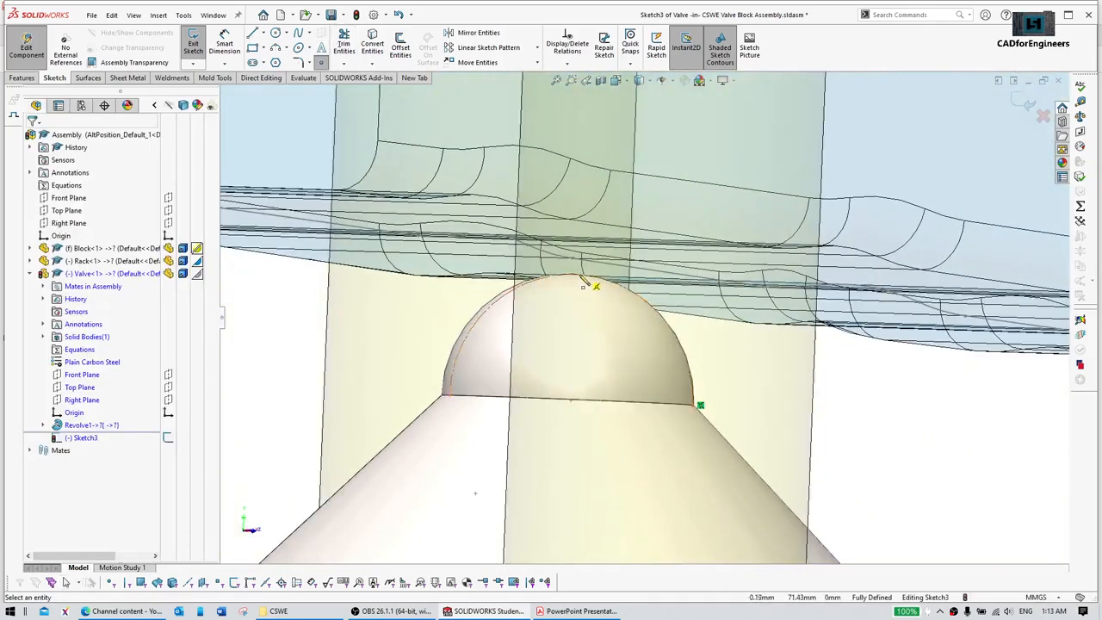
pyautogui.click(613, 289)
pyautogui.click(690, 327)
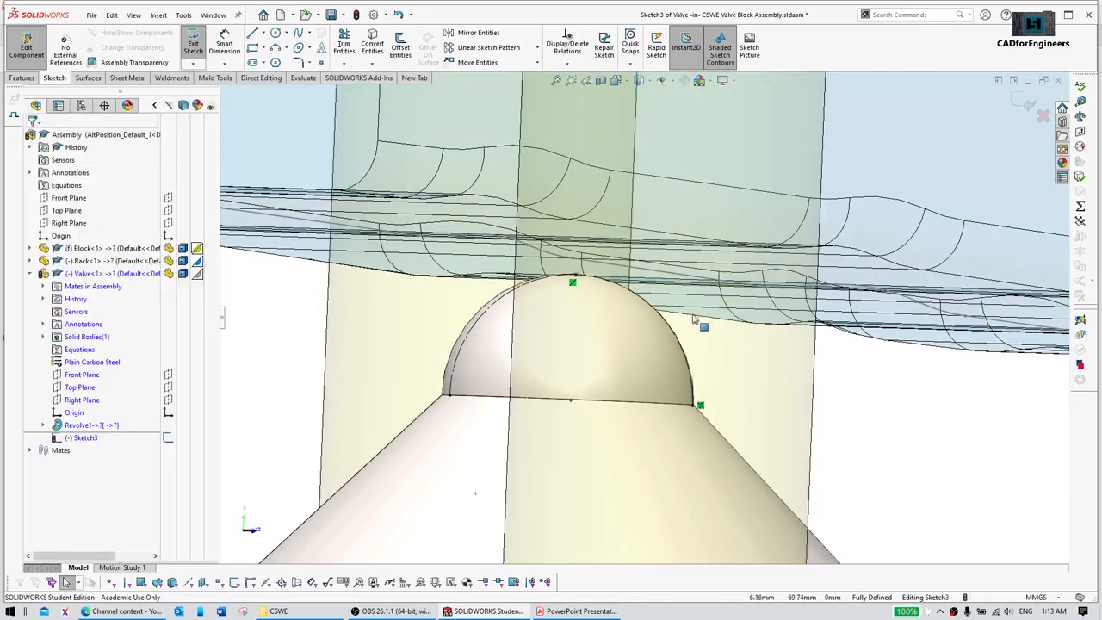
pyautogui.click(1024, 104)
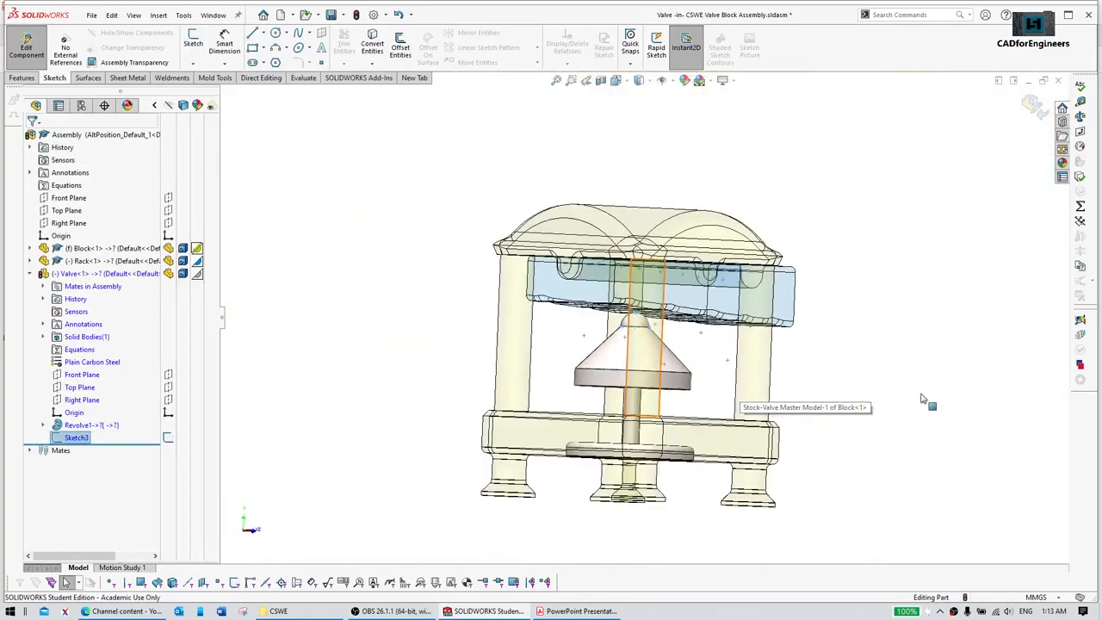
# Step: Finish editing the Valve and return to the assembly
pyautogui.moveTo(829, 361)
pyautogui.mouseDown(button='middle')
pyautogui.moveTo(562, 343)
pyautogui.moveTo(740, 359)
pyautogui.mouseUp(button='middle')
pyautogui.scroll(5, 745, 362)
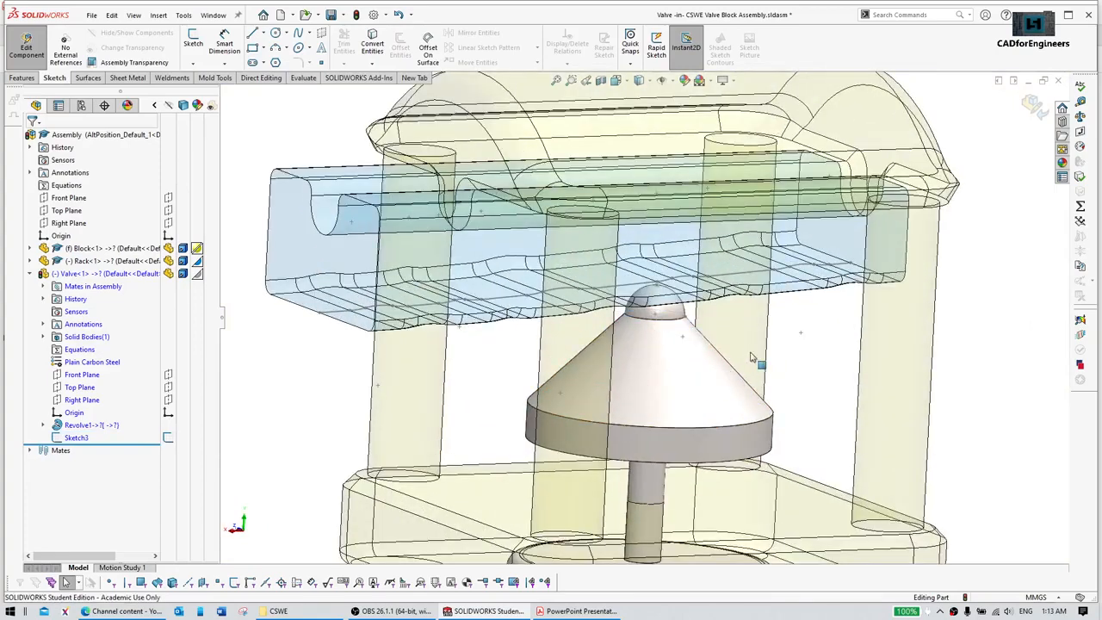
pyautogui.click(691, 340)
pyautogui.click(661, 310)
pyautogui.click(678, 312)
pyautogui.click(678, 312)
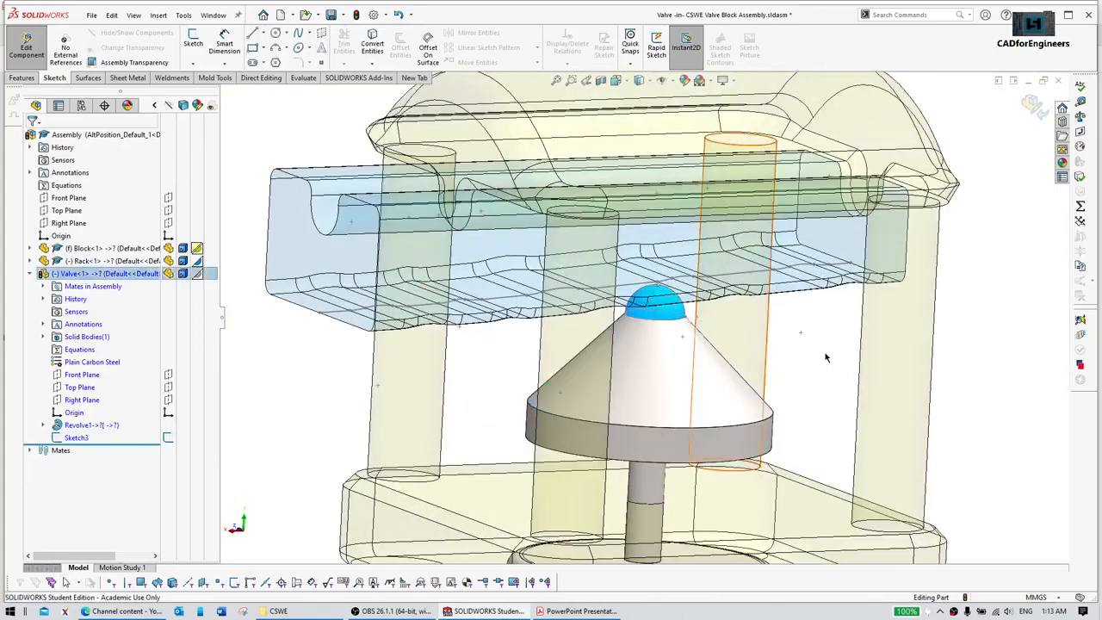
pyautogui.click(984, 345)
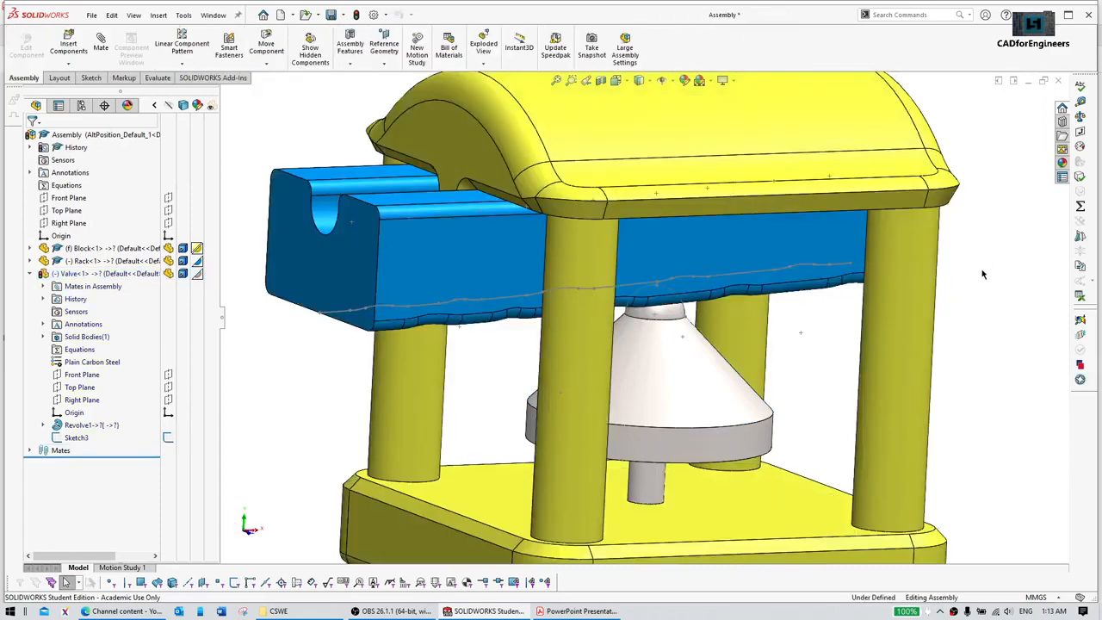
# Step: Turn the Valve slightly by its tip point and inspect that point against the Rack's underside curve
pyautogui.scroll(-8, 661, 290)
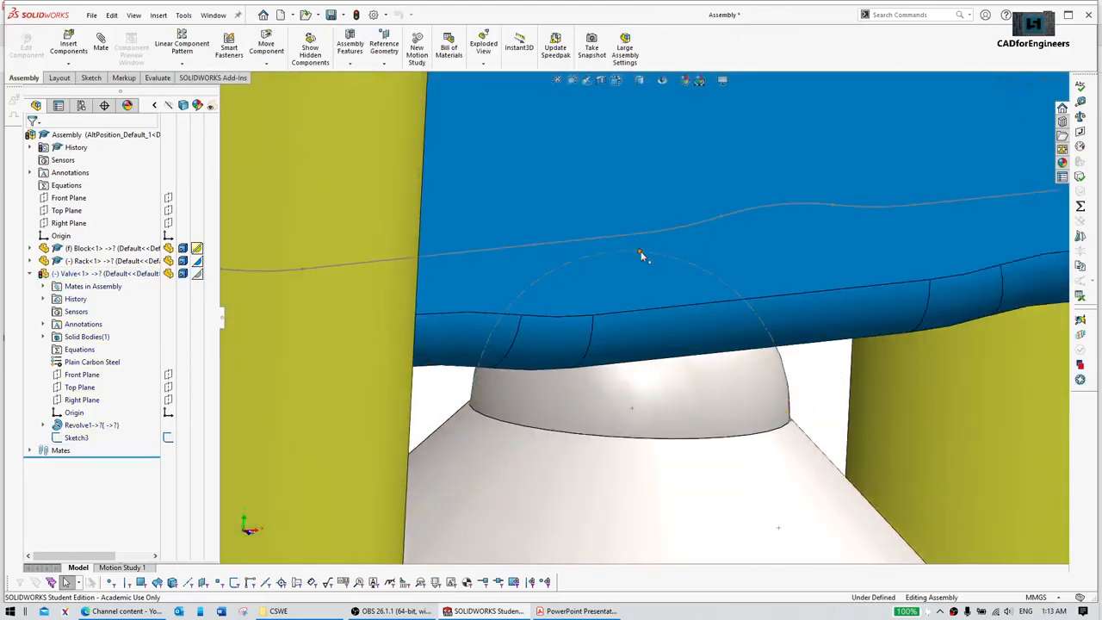
pyautogui.click(641, 251)
pyautogui.moveTo(641, 251); pyautogui.dragTo(661, 263)
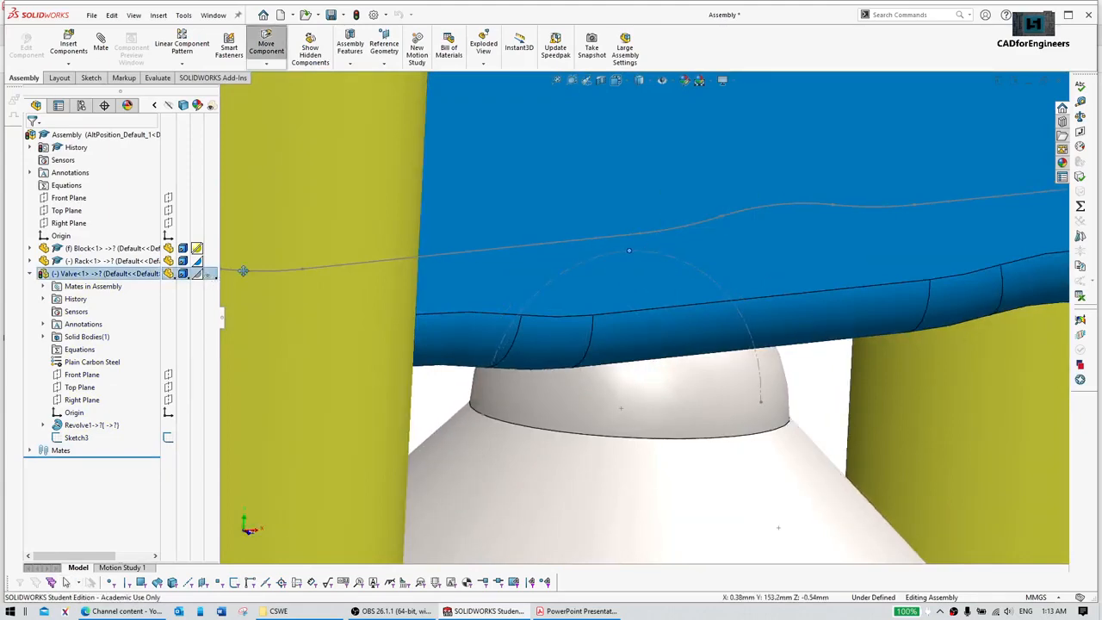
pyautogui.scroll(10, 717, 343)
pyautogui.moveTo(700, 343); pyautogui.dragTo(652, 321, button='middle')
pyautogui.scroll(-5, 652, 321)
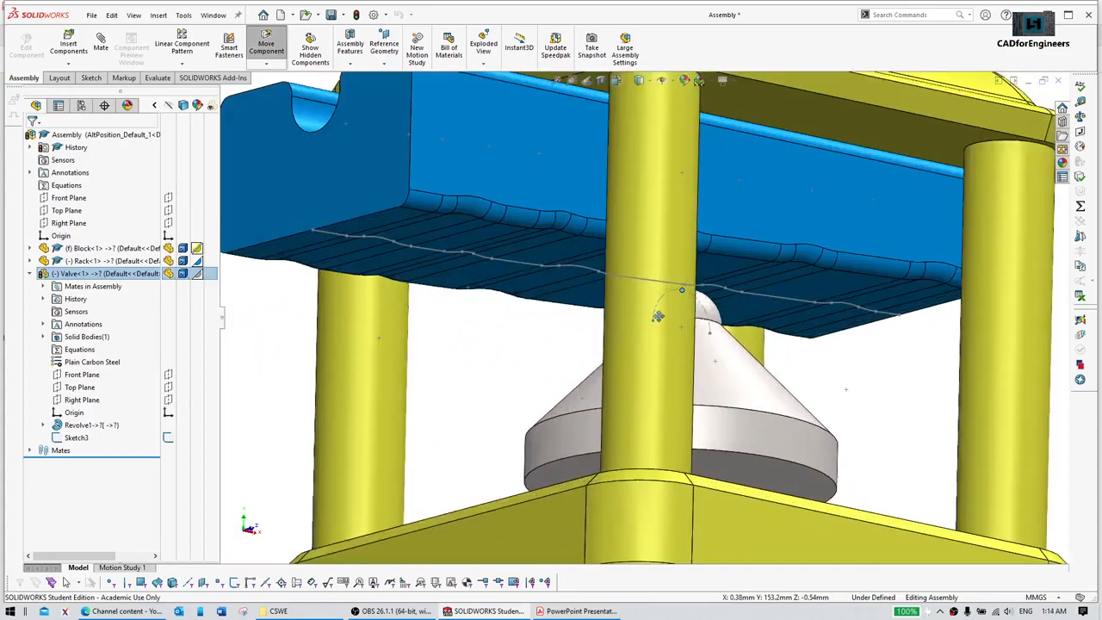
pyautogui.scroll(5, 652, 321)
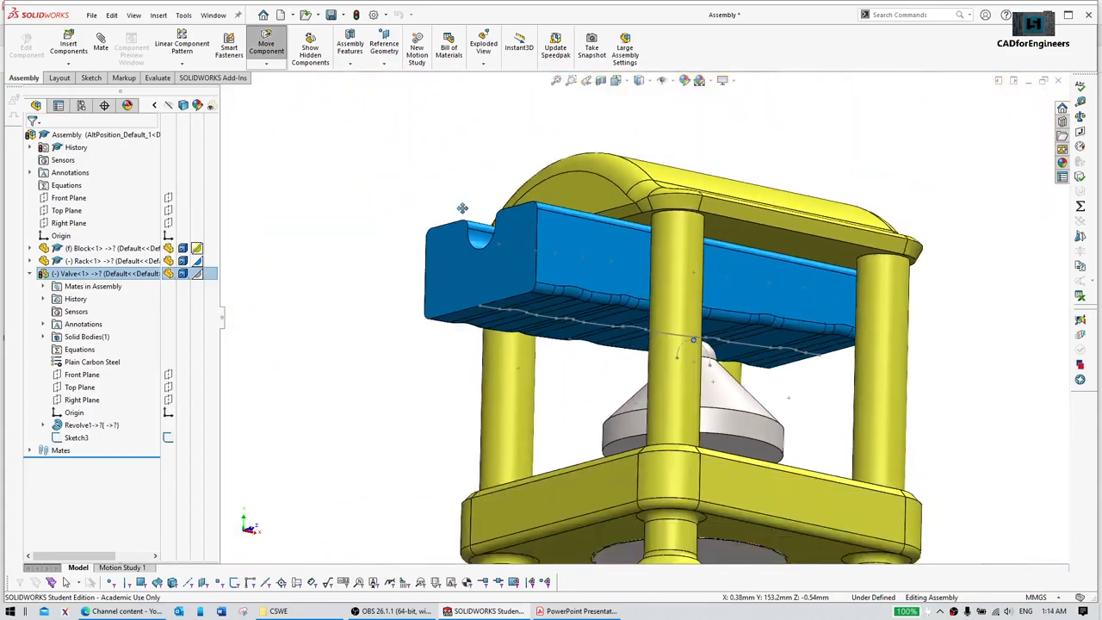
# Step: Open the Rack part for editing in the context of the assembly
pyautogui.moveTo(623, 304); pyautogui.dragTo(614, 256)
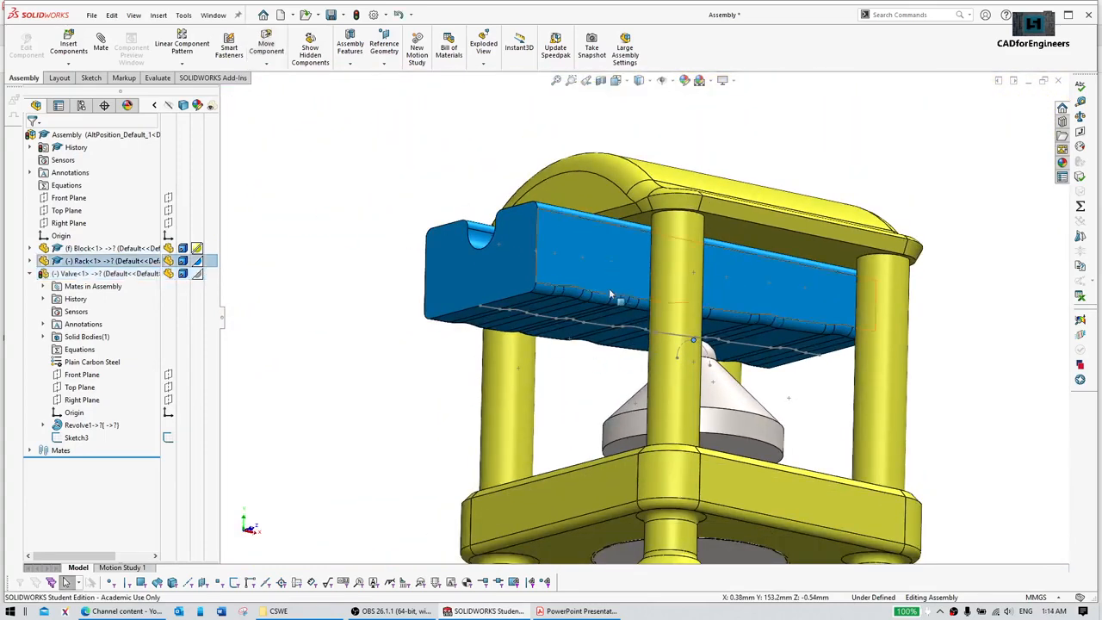
pyautogui.click(621, 264)
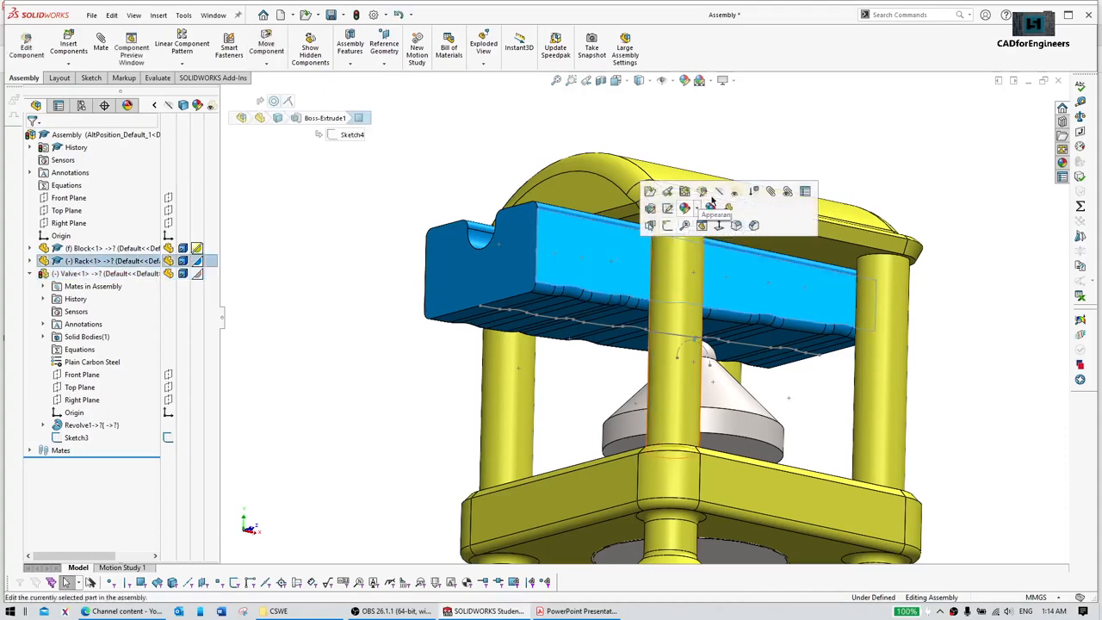
pyautogui.click(710, 207)
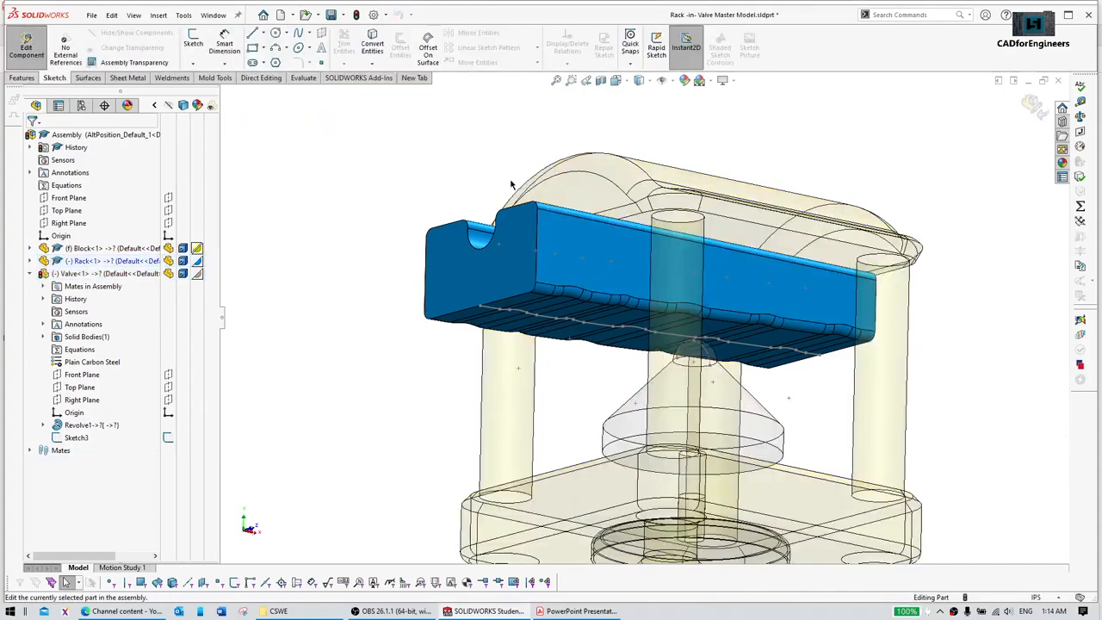
# Step: Create a Composite Curve in the Rack from Sketch7, which holds the underside intersection curves
pyautogui.click(22, 77)
pyautogui.click(644, 57)
pyautogui.click(667, 50)
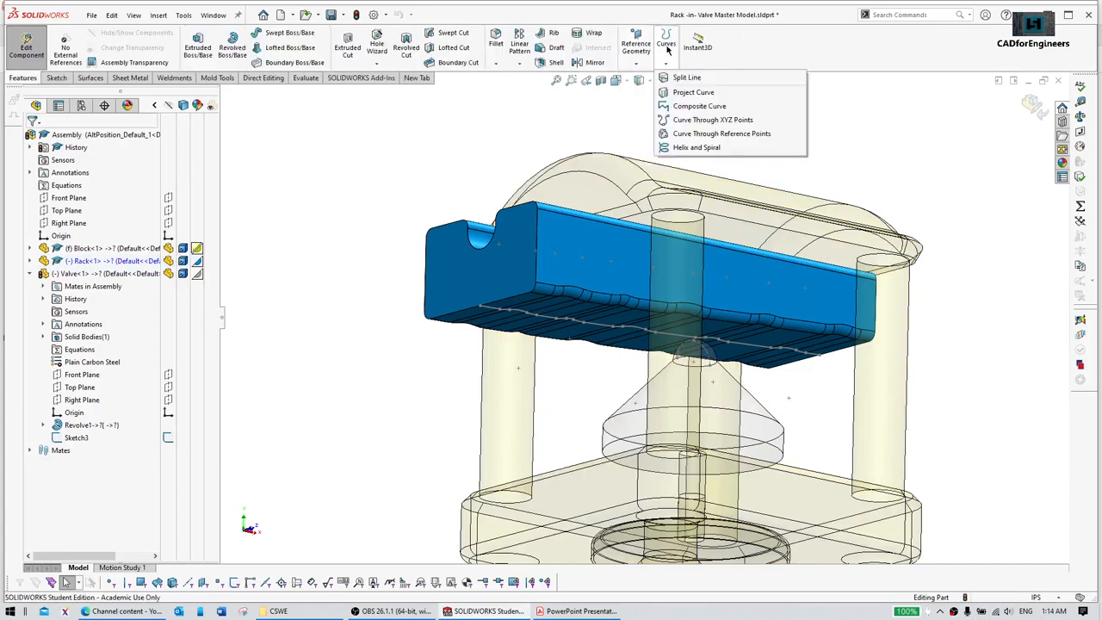
pyautogui.click(699, 106)
pyautogui.click(521, 315)
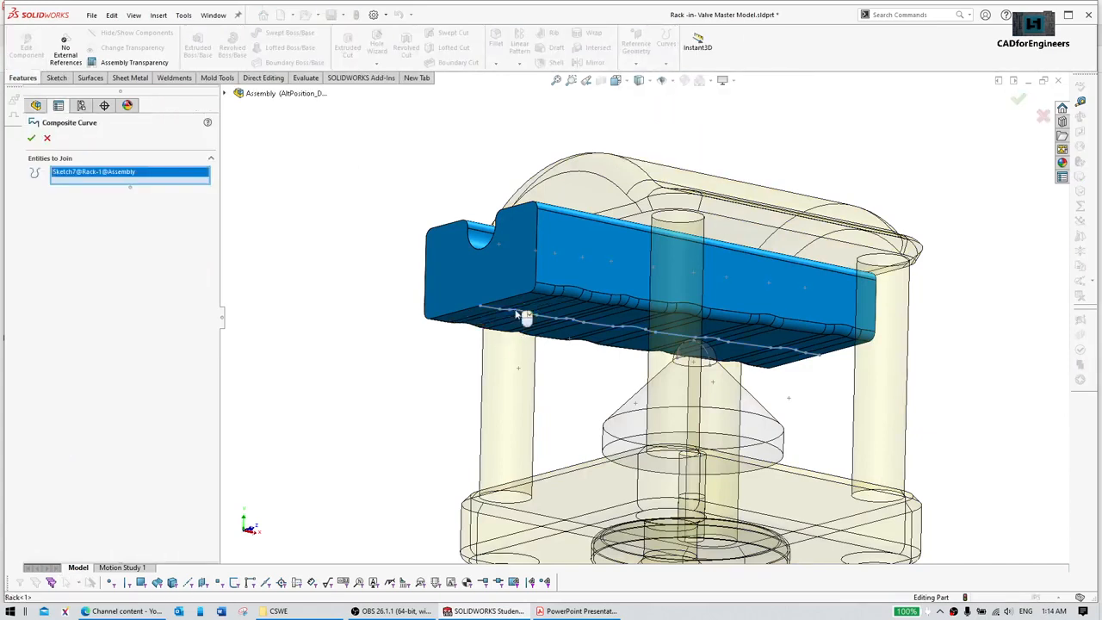
pyautogui.rightClick(442, 390)
pyautogui.scroll(-5, 585, 318)
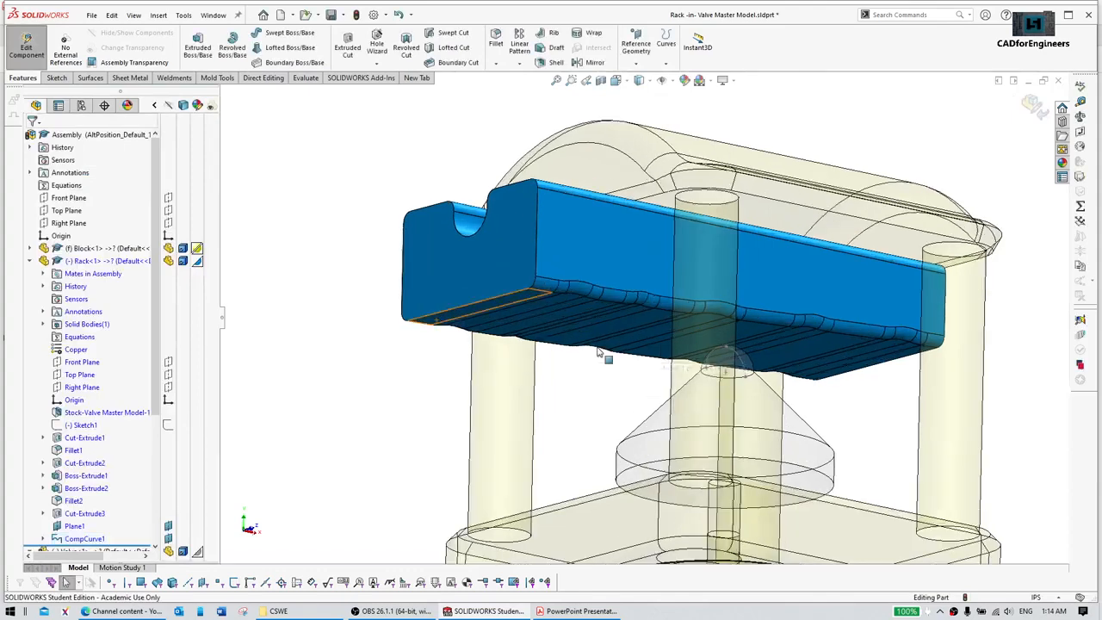
# Step: Turn on the display of curves and inspect the composite curve along the Rack's wavy underside
pyautogui.scroll(2, 594, 318)
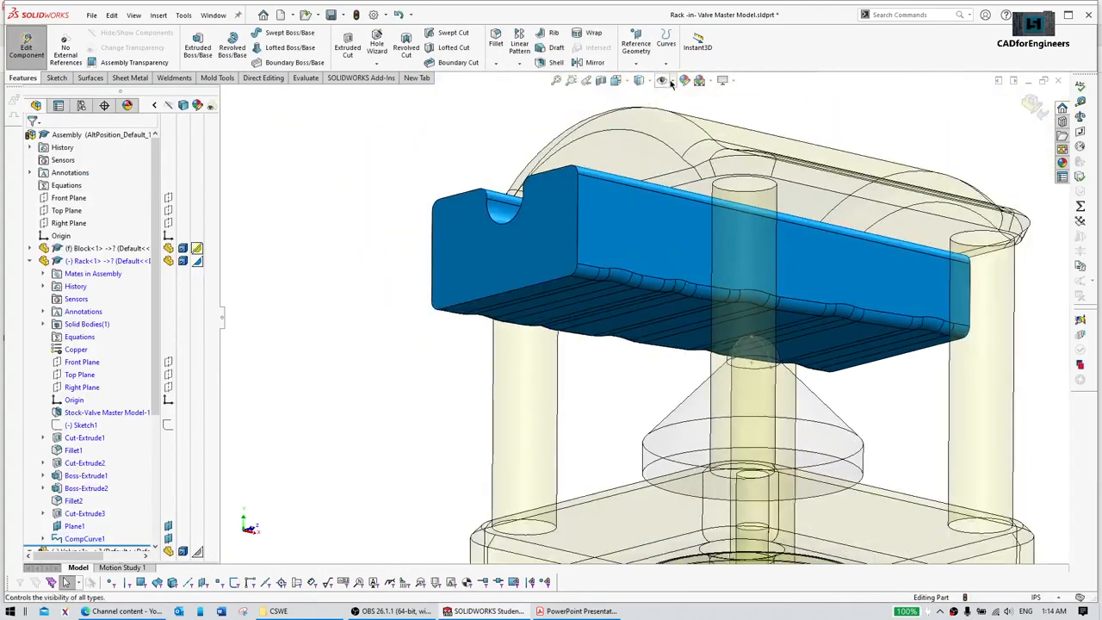
pyautogui.click(671, 81)
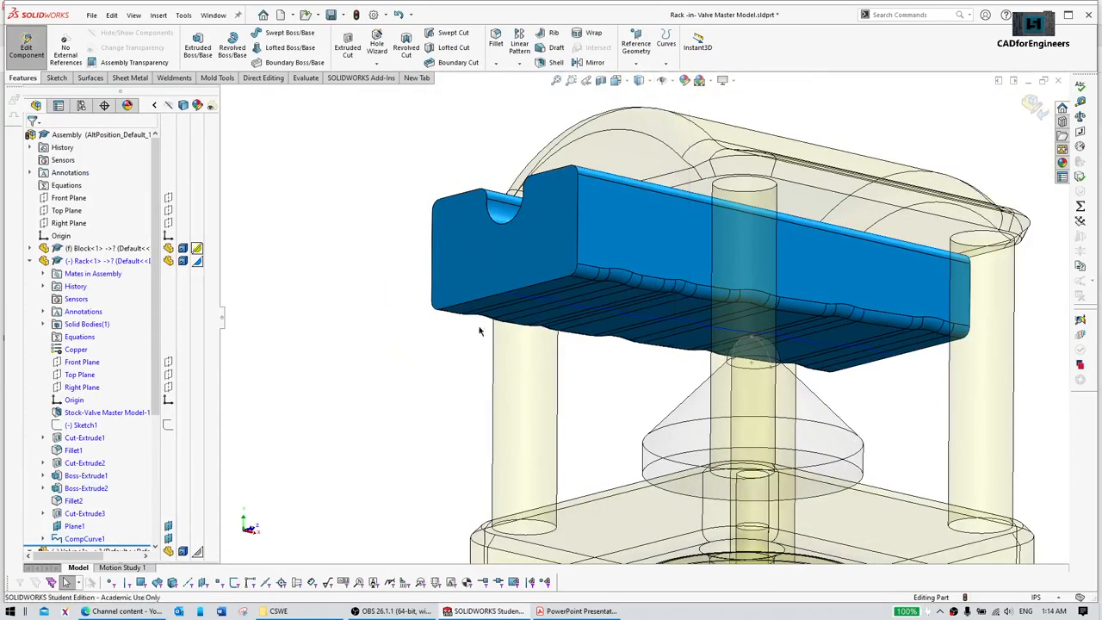
pyautogui.scroll(-5, 643, 292)
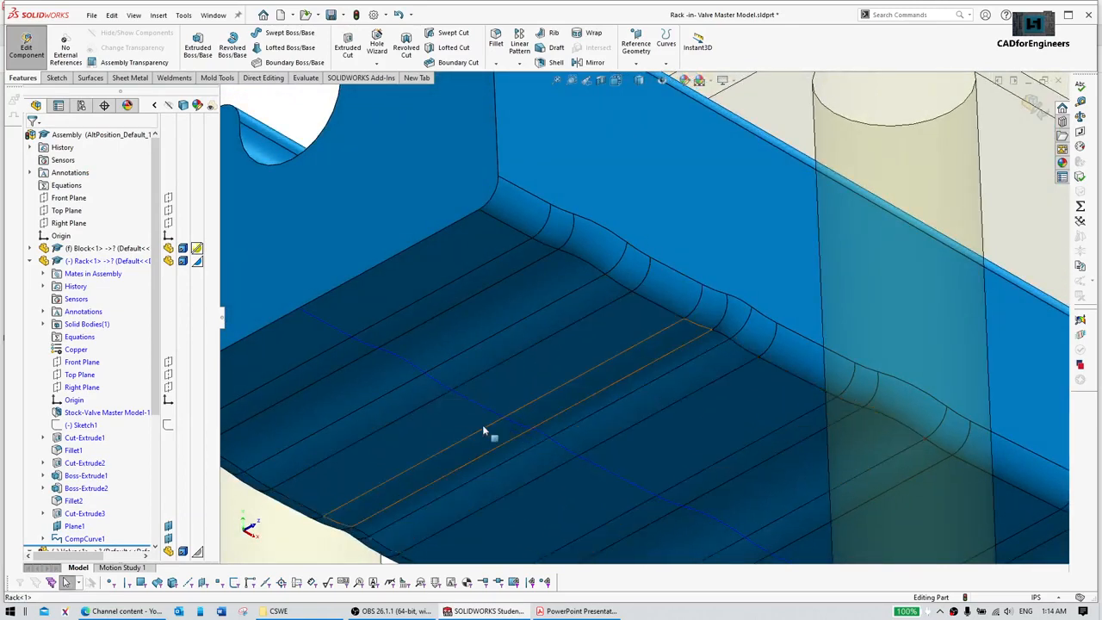
pyautogui.scroll(6, 667, 474)
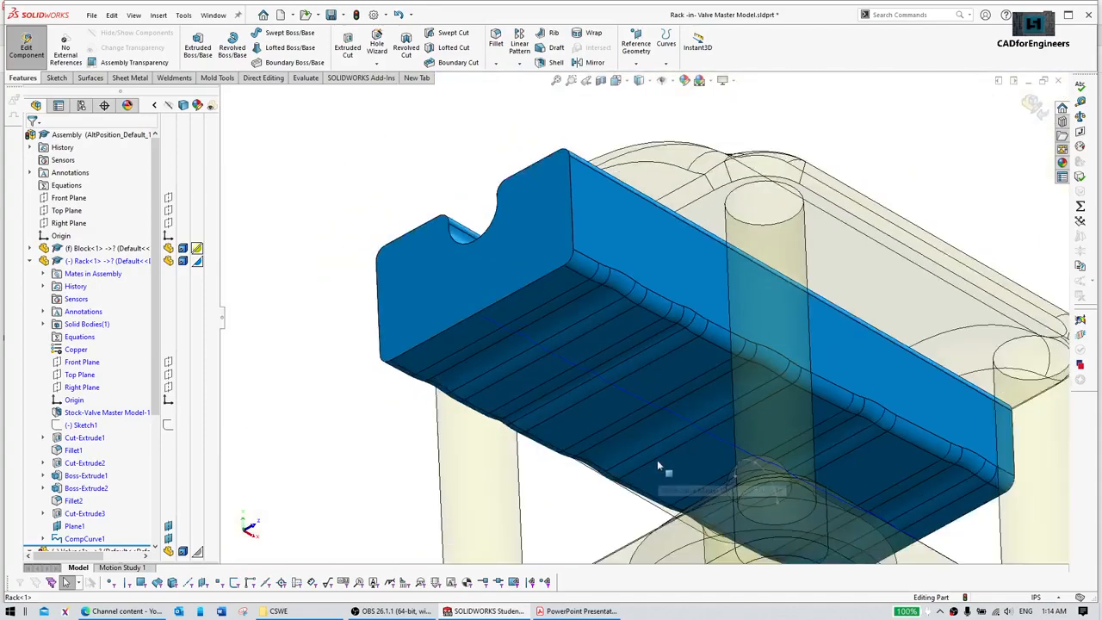
pyautogui.moveTo(648, 314)
pyautogui.mouseDown(button='middle')
pyautogui.moveTo(630, 445)
pyautogui.moveTo(667, 318)
pyautogui.mouseUp(button='middle')
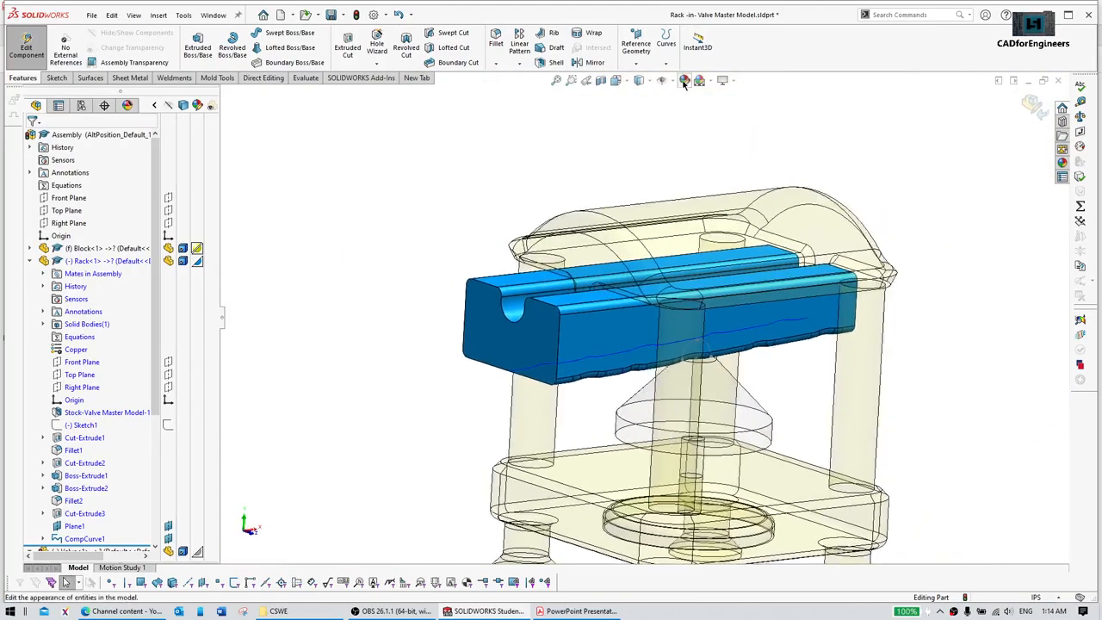
# Step: Delete CompCurve1 from the Rack, keeping Sketch7, and return to the assembly
pyautogui.click(84, 540)
pyautogui.press('Delete')
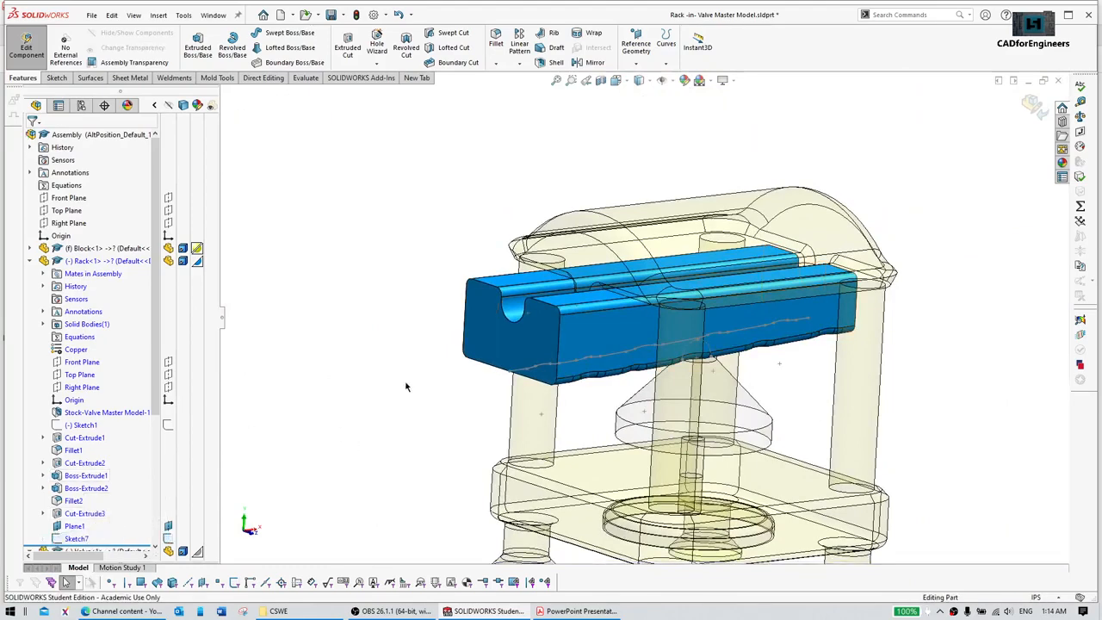
pyautogui.moveTo(596, 345); pyautogui.dragTo(633, 348, button='middle')
pyautogui.scroll(-4, 603, 358)
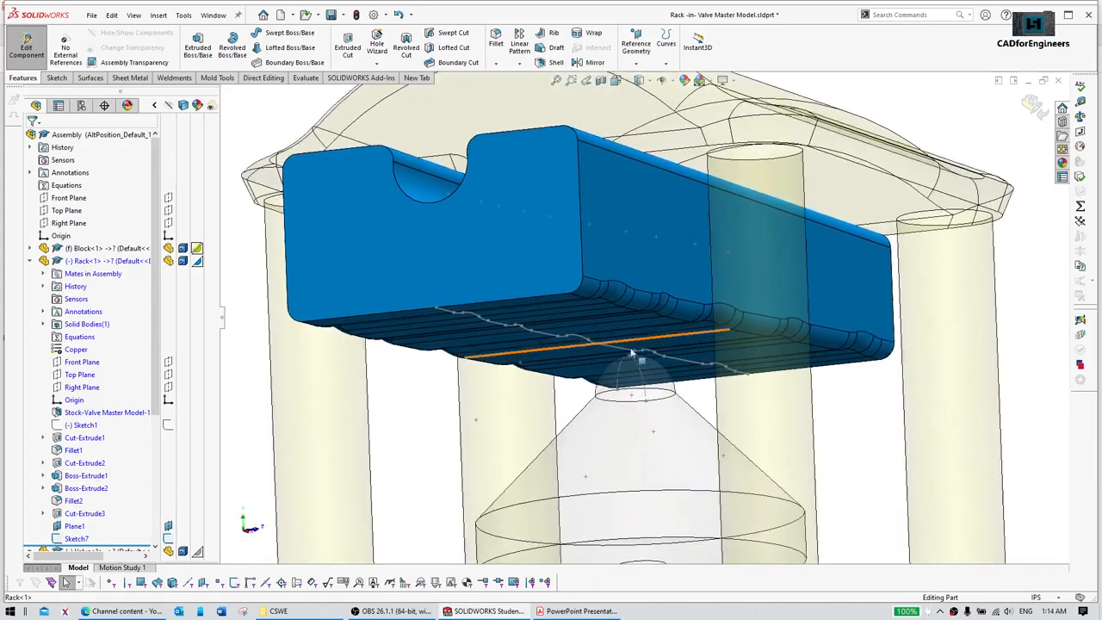
pyautogui.scroll(2, 973, 132)
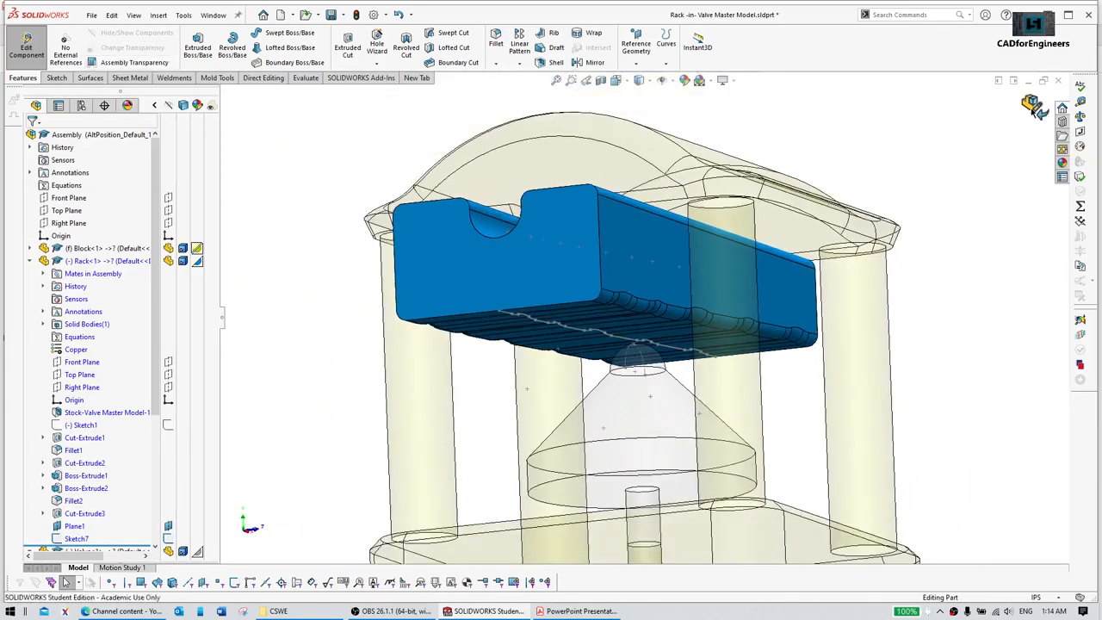
pyautogui.click(1033, 106)
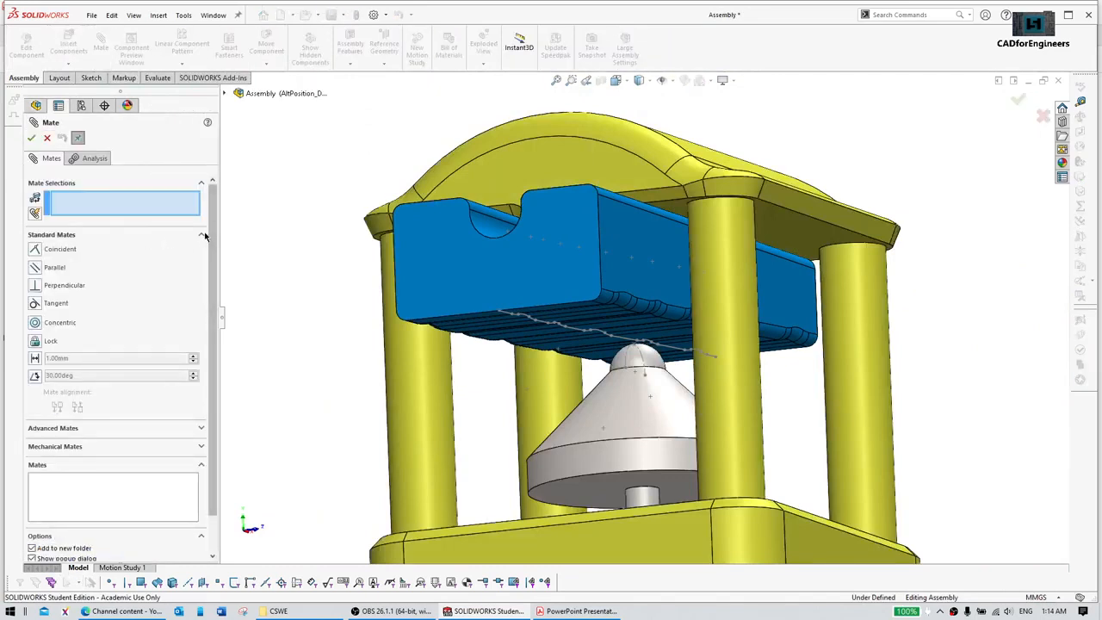
# Step: Add a Path Mate between the Valve's tip point and the open loop of Sketch7 on the Rack's underside, with the path constraint Free
pyautogui.click(201, 235)
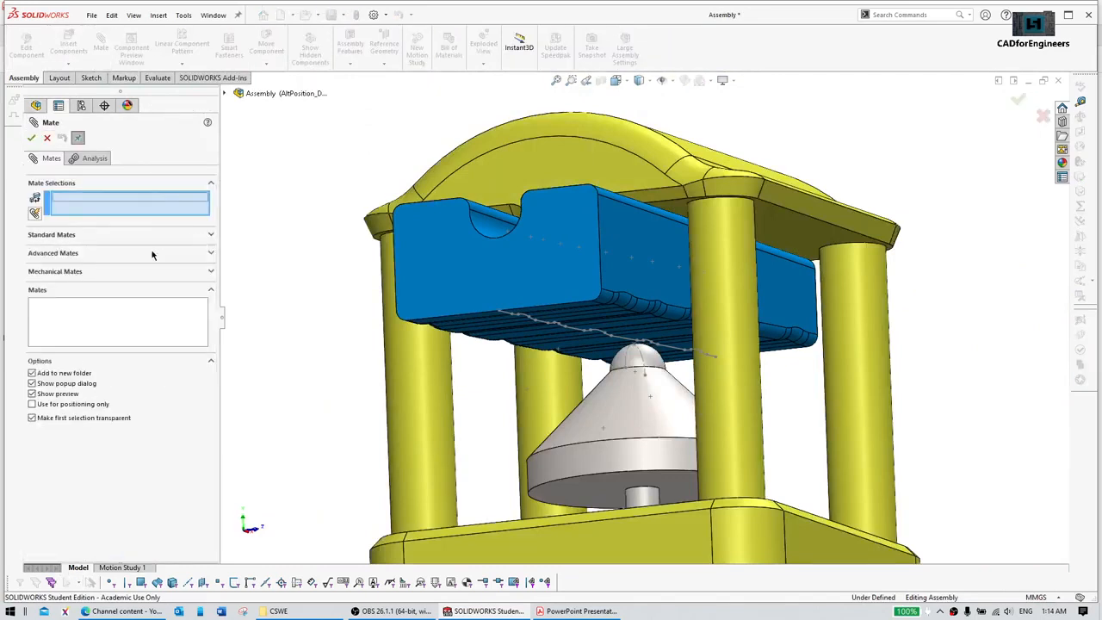
pyautogui.click(67, 253)
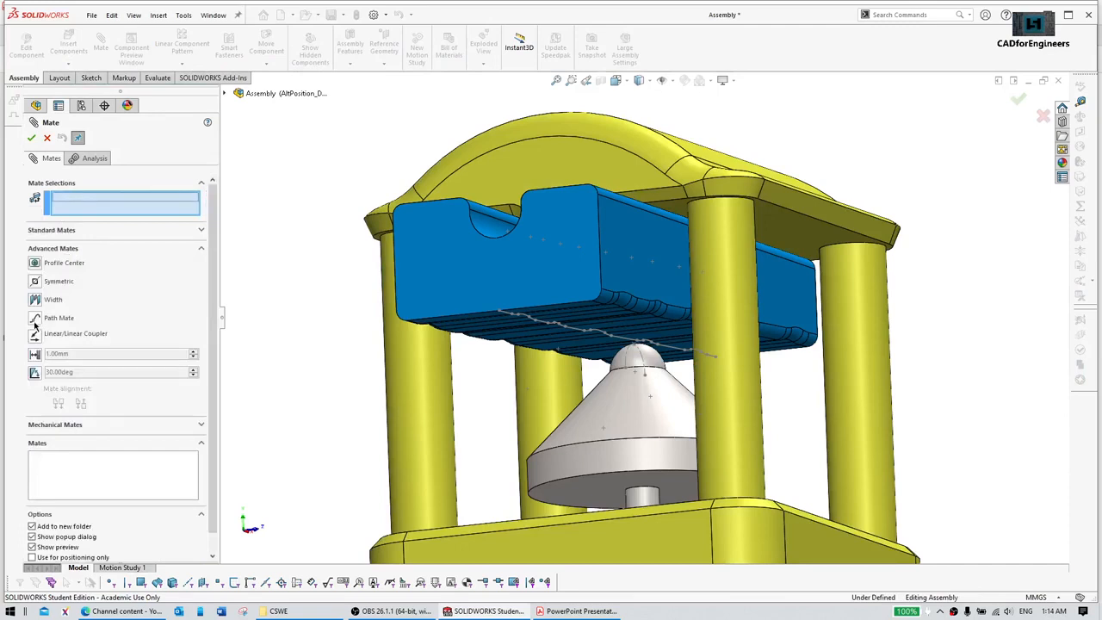
pyautogui.click(35, 319)
pyautogui.scroll(-4, 661, 360)
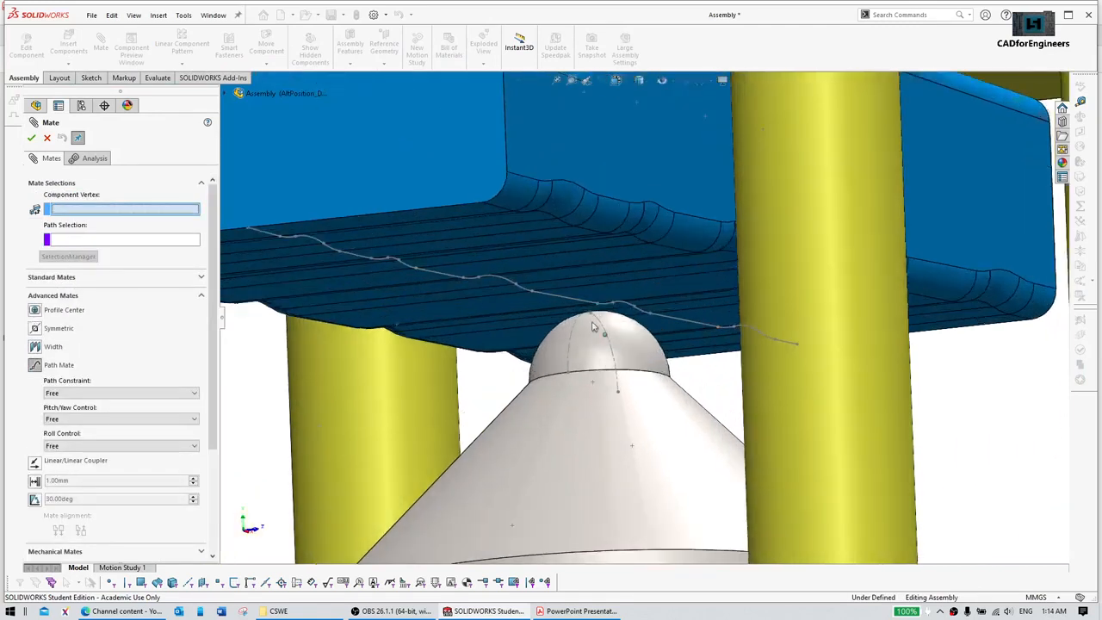
pyautogui.click(590, 314)
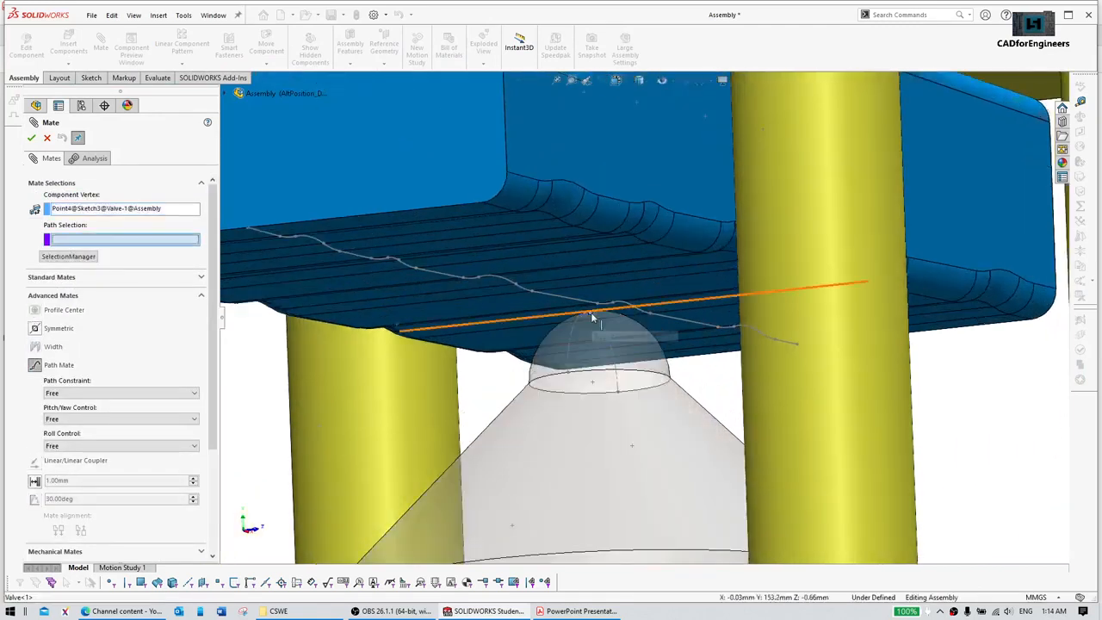
pyautogui.click(68, 256)
pyautogui.click(313, 244)
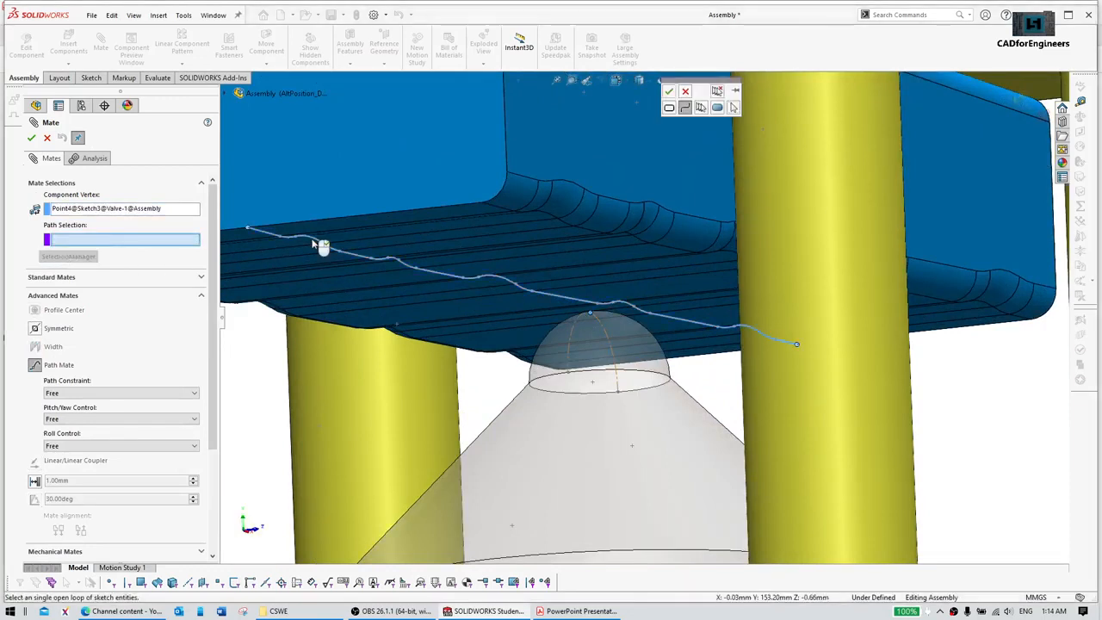
pyautogui.rightClick(313, 244)
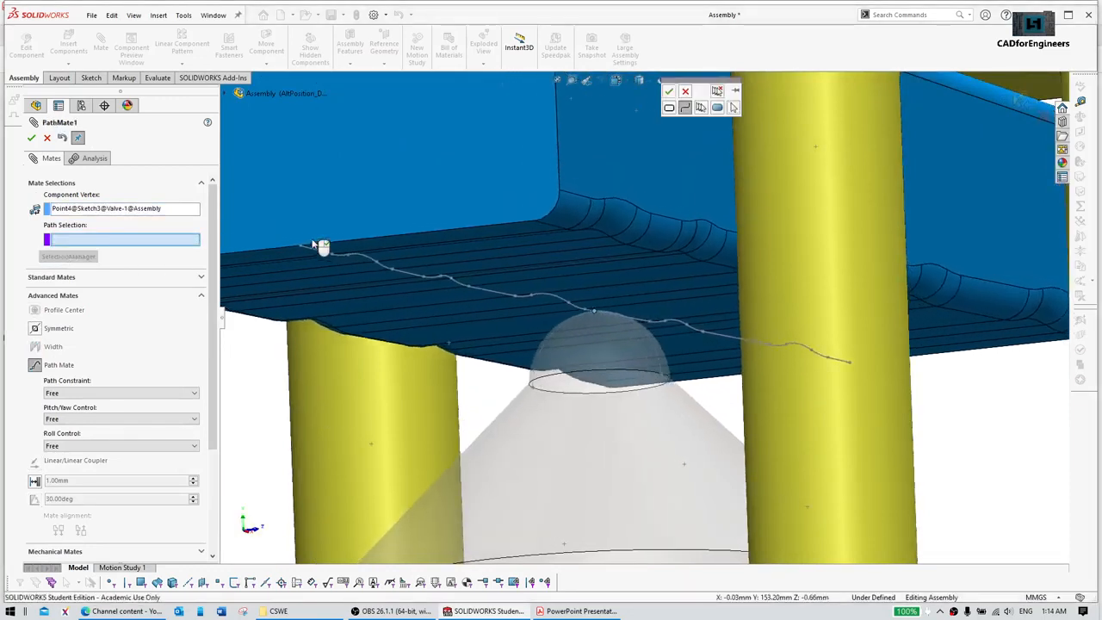
pyautogui.moveTo(646, 329); pyautogui.dragTo(600, 348, button='middle')
pyautogui.click(32, 139)
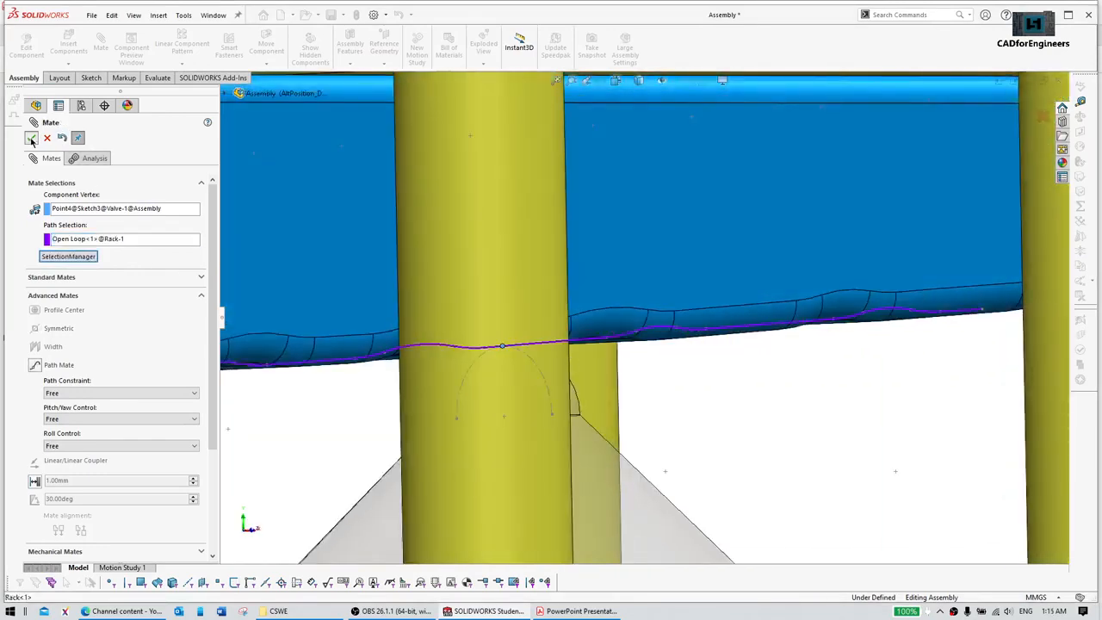
pyautogui.click(32, 140)
# Step: Slide the Rack back and forth in the front view to test the Valve's motion along the path
pyautogui.scroll(7, 698, 343)
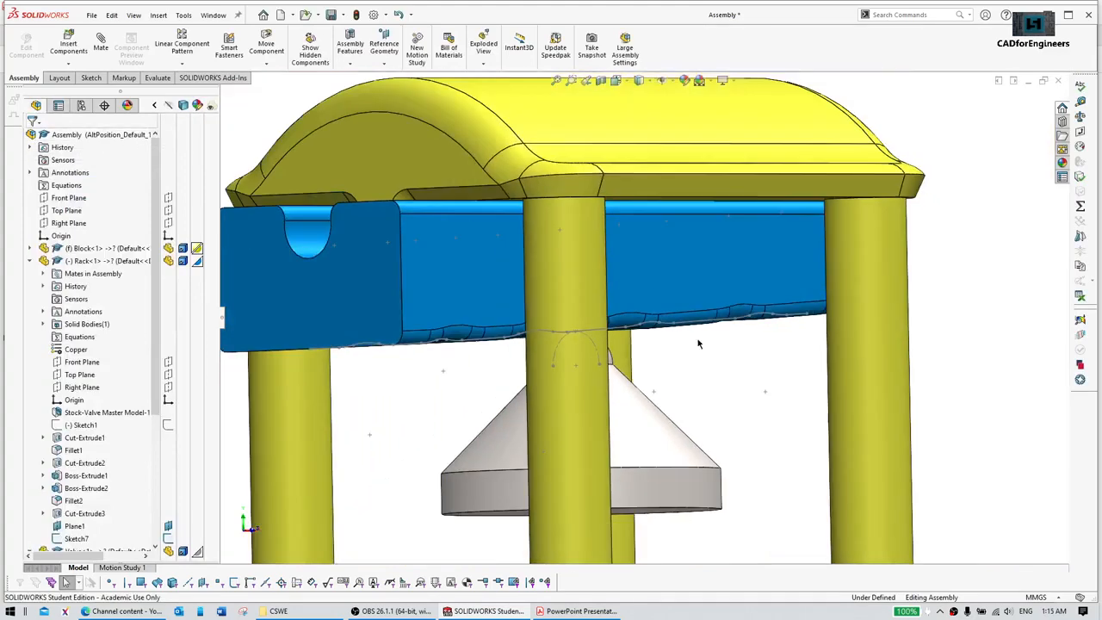
pyautogui.moveTo(703, 372); pyautogui.dragTo(655, 395, button='middle')
pyautogui.hotkey('ctrl', '1')
pyautogui.scroll(-3, 662, 321)
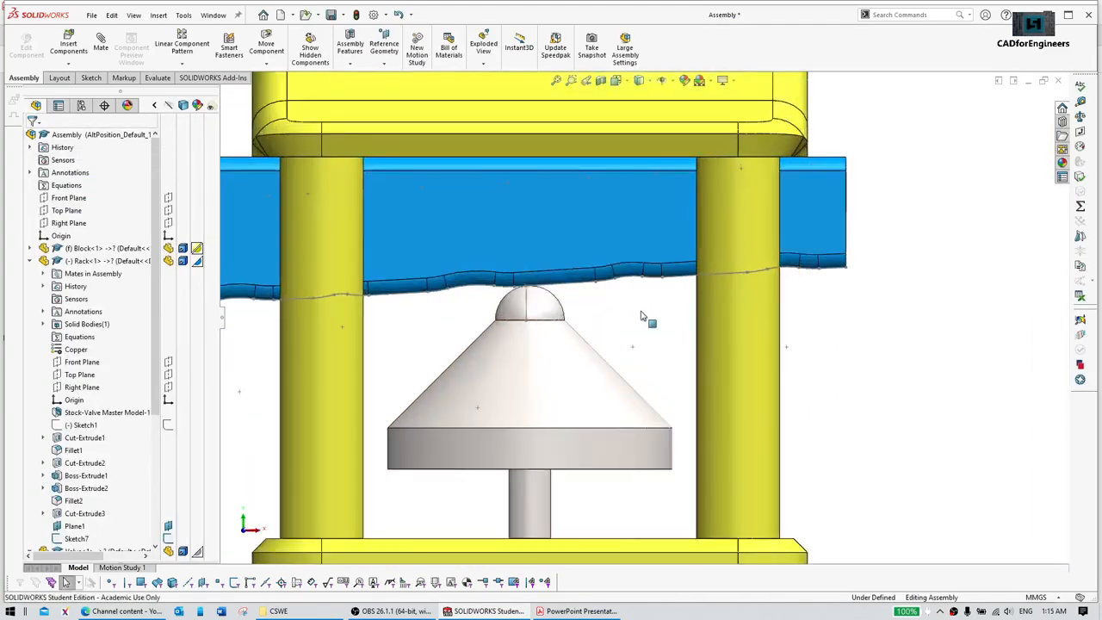
pyautogui.moveTo(577, 254); pyautogui.dragTo(858, 241)
pyautogui.scroll(2, 357, 286)
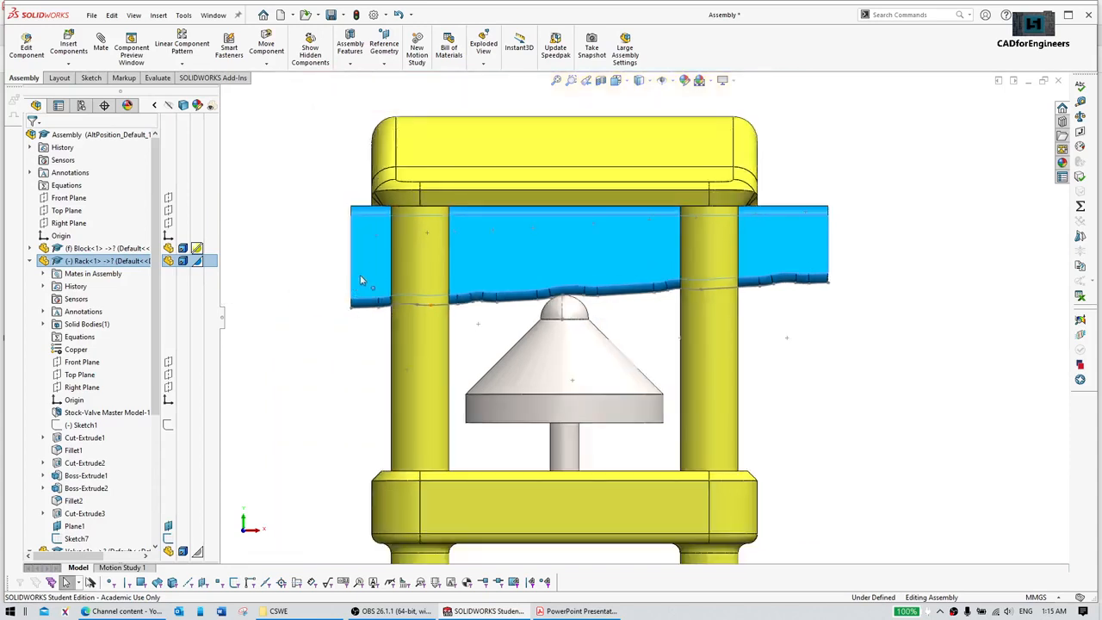
pyautogui.moveTo(400, 270); pyautogui.dragTo(413, 272)
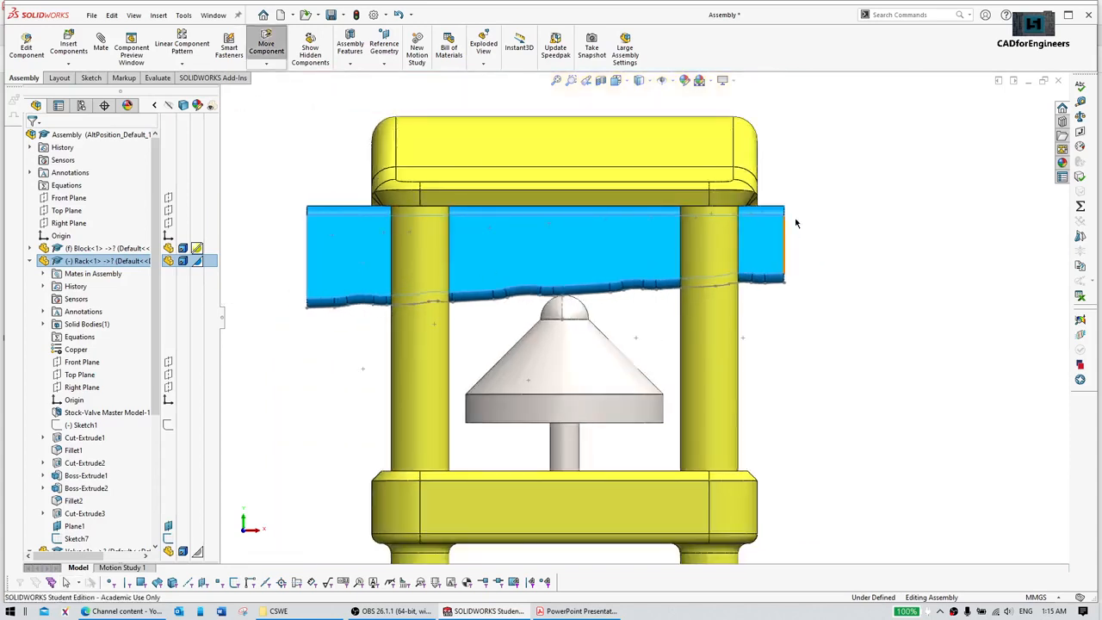
pyautogui.moveTo(782, 225); pyautogui.dragTo(785, 233)
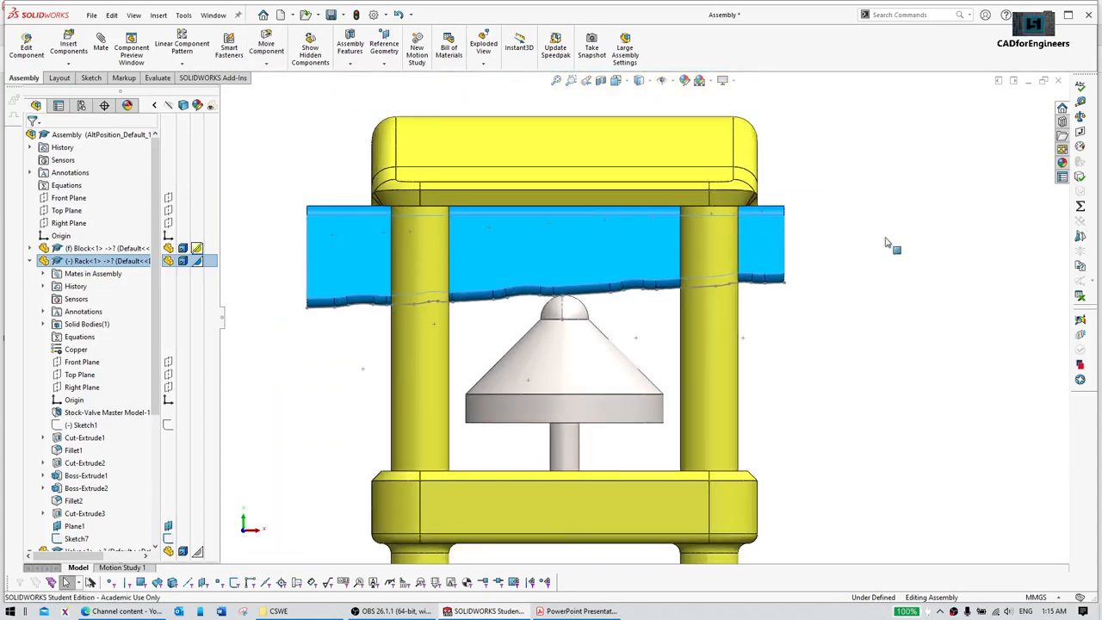
# Step: Shift the Rack again and examine the contact between the Valve's tip and the path curve at close range
pyautogui.scroll(-3, 566, 318)
pyautogui.scroll(-5, 577, 296)
pyautogui.moveTo(566, 260); pyautogui.dragTo(744, 250)
pyautogui.scroll(-4, 594, 284)
pyautogui.moveTo(626, 279); pyautogui.dragTo(654, 286, button='middle')
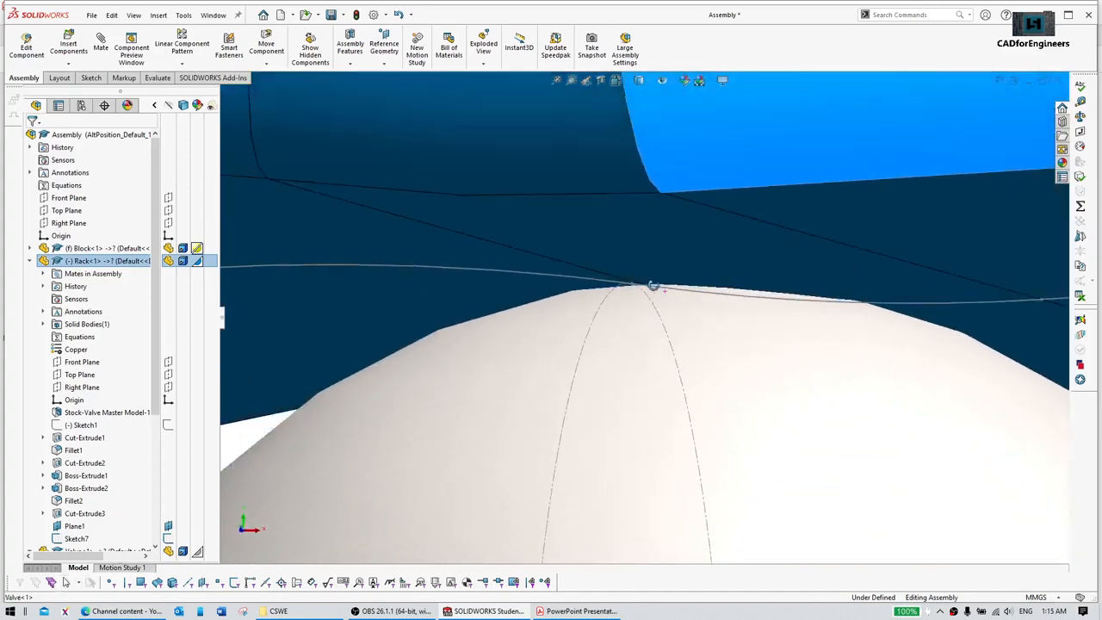
pyautogui.scroll(4, 654, 285)
pyautogui.scroll(3, 737, 379)
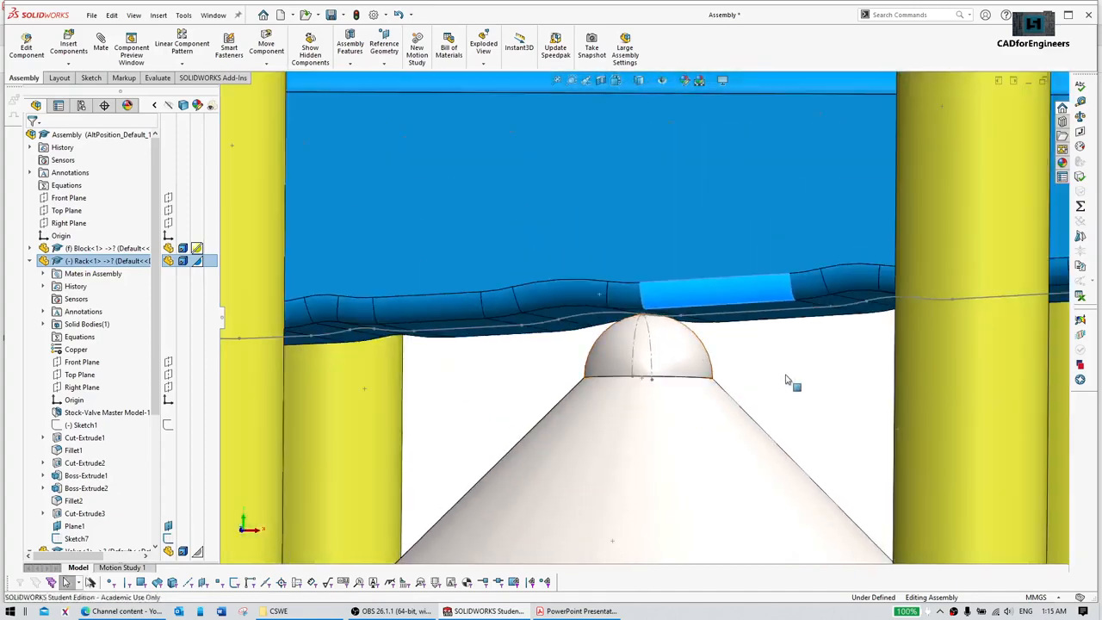
pyautogui.click(787, 379)
pyautogui.hotkey('ctrl', '1')
pyautogui.scroll(7, 763, 375)
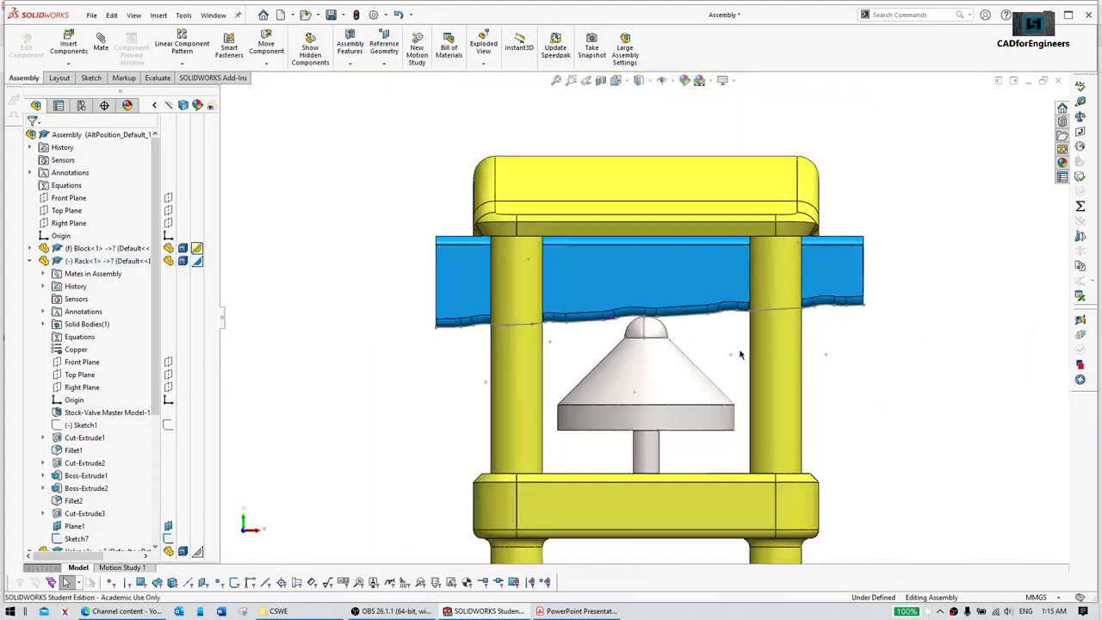
# Step: Try to move the Valve directly by its rounded tip
pyautogui.click(658, 336)
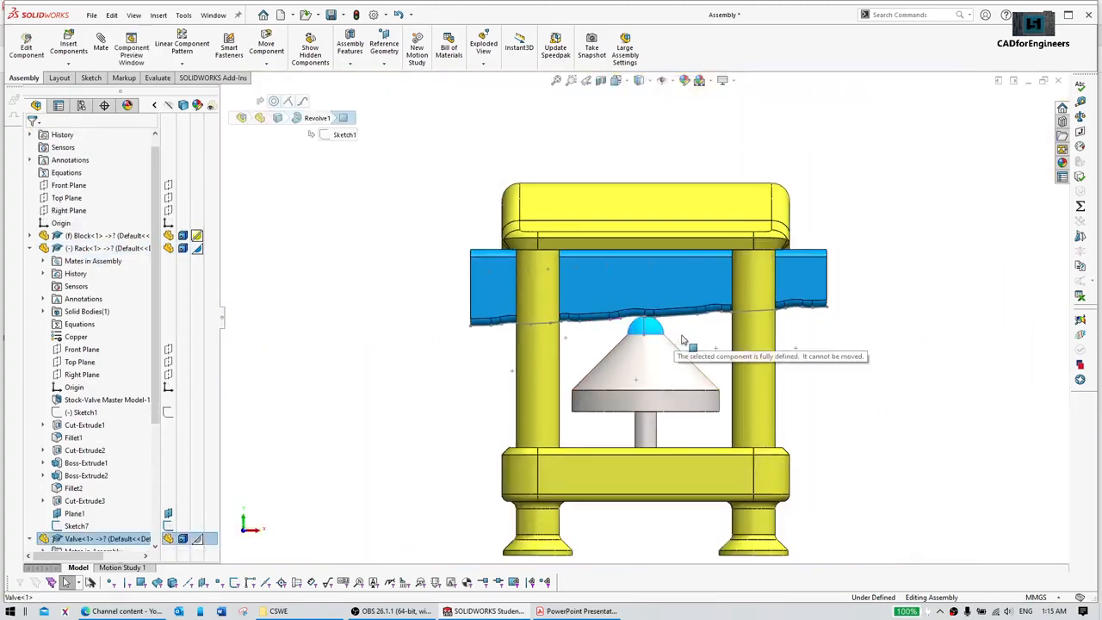
pyautogui.scroll(-2, 849, 334)
pyautogui.scroll(-3, 850, 334)
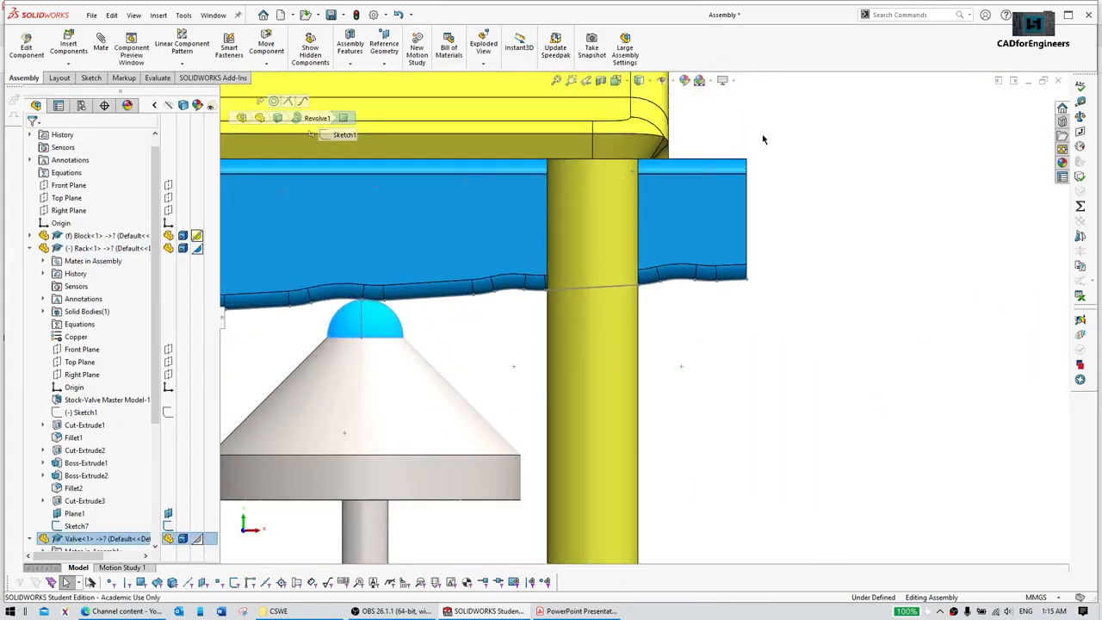
pyautogui.scroll(5, 763, 137)
pyautogui.scroll(-2, 742, 225)
# Step: Measure the distance between the Block's arched end face and the Rack's end face, and return to the front view
pyautogui.press('s')
pyautogui.click(762, 262)
pyautogui.click(621, 283)
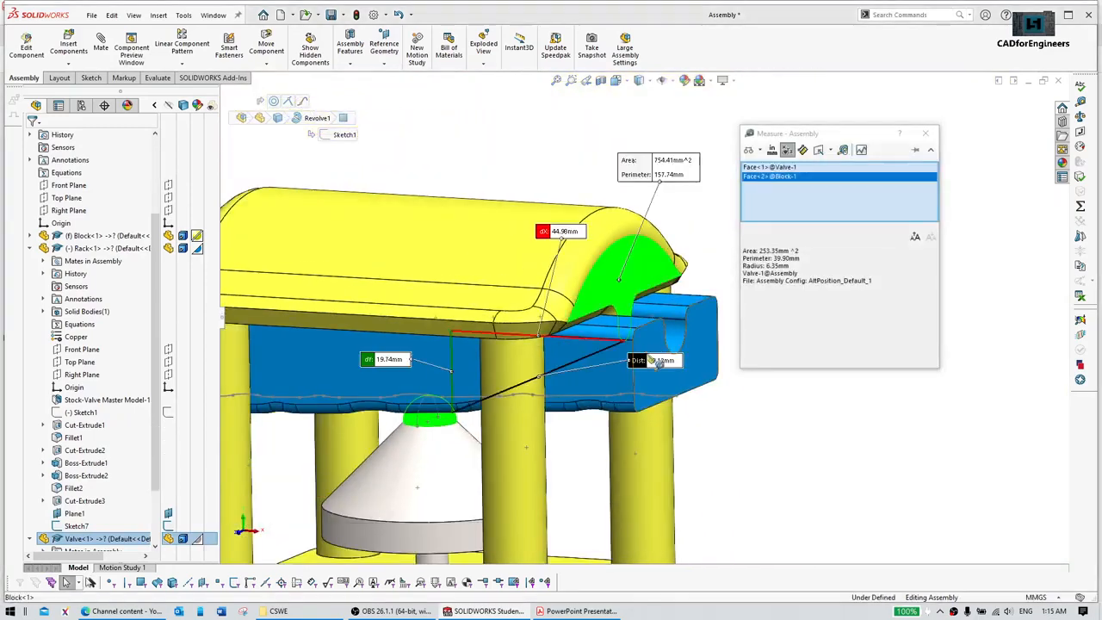
pyautogui.click(669, 393)
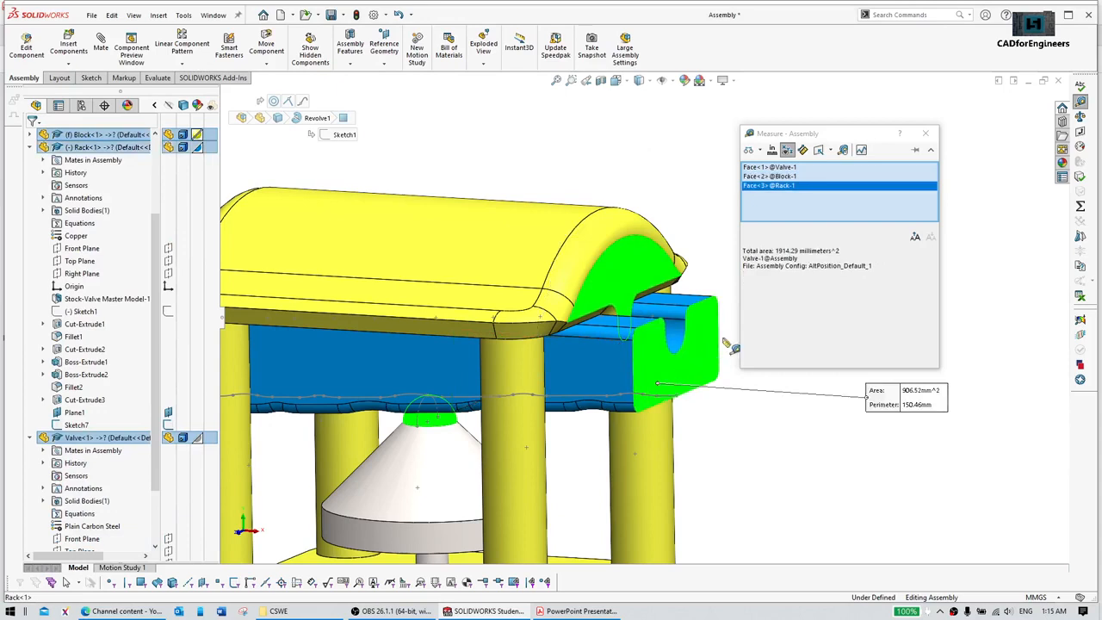
pyautogui.click(805, 253)
pyautogui.rightClick(791, 187)
pyautogui.click(809, 196)
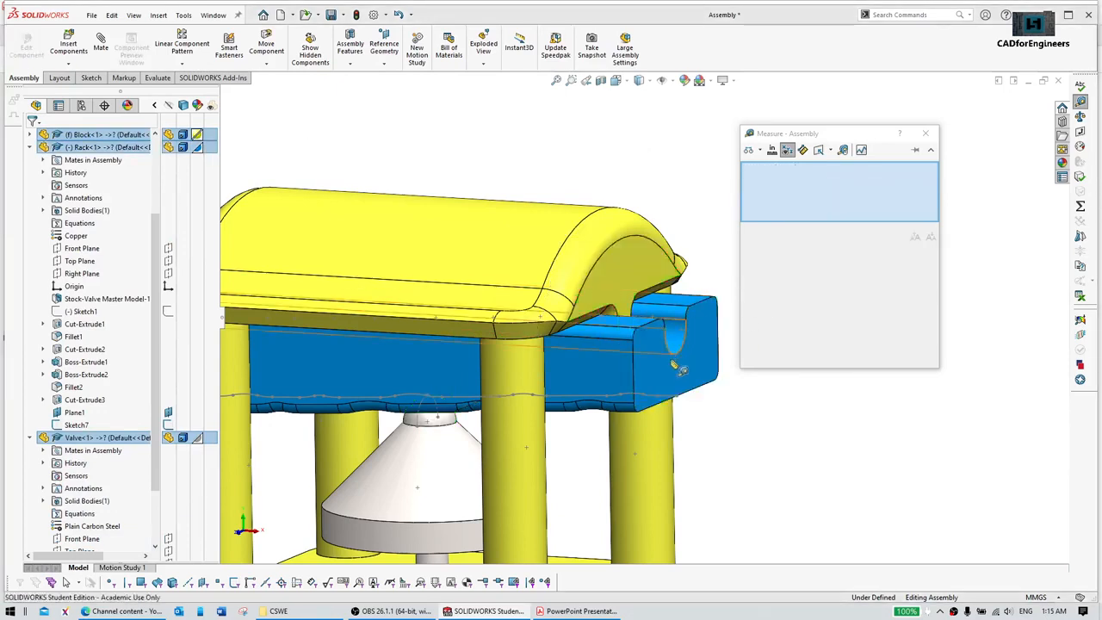
pyautogui.click(684, 360)
pyautogui.click(633, 259)
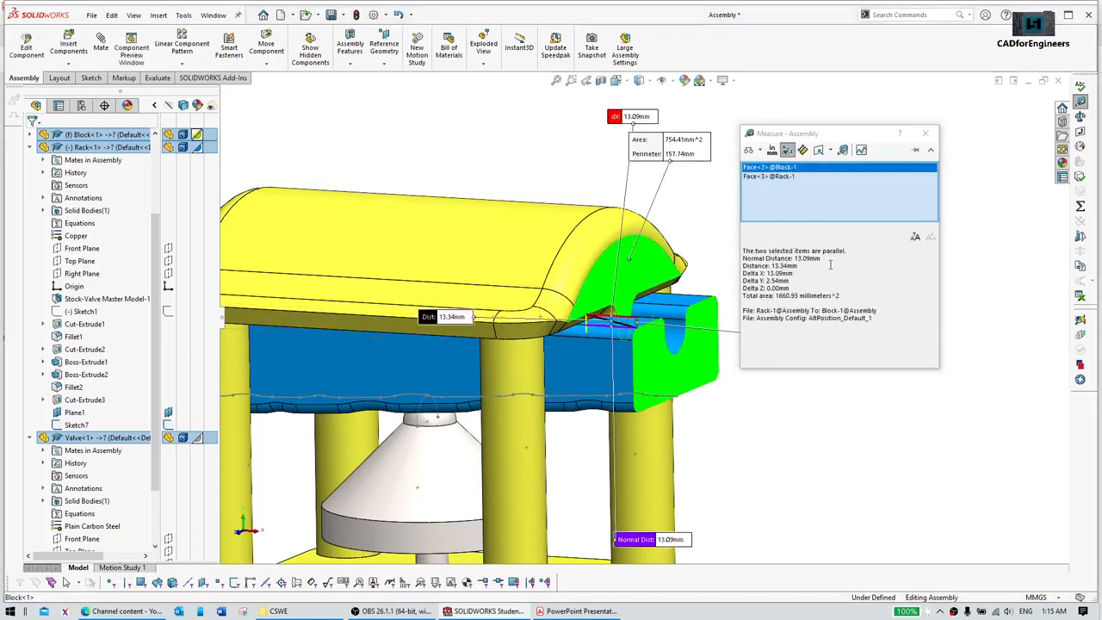
pyautogui.click(926, 132)
pyautogui.click(885, 311)
pyautogui.scroll(3, 614, 310)
pyautogui.hotkey('ctrl', '1')
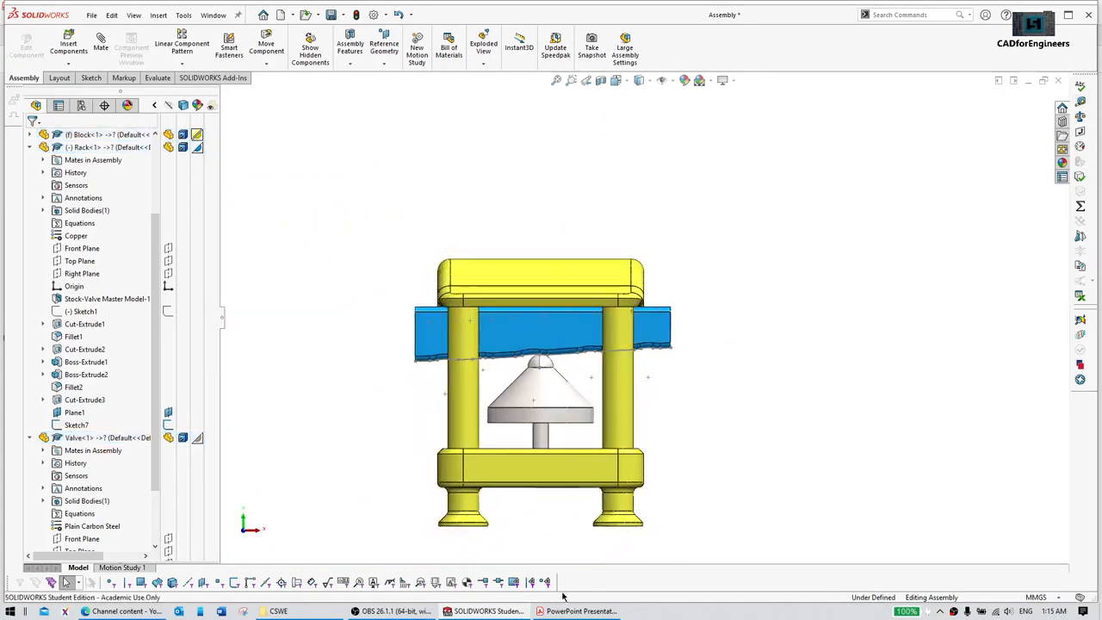
# Step: Switch to the PDF in Adobe Acrobat Reader and read Q21 about shifting the Valve Rack, then return to SOLIDWORKS
pyautogui.click(575, 610)
pyautogui.scroll(-2, 613, 410)
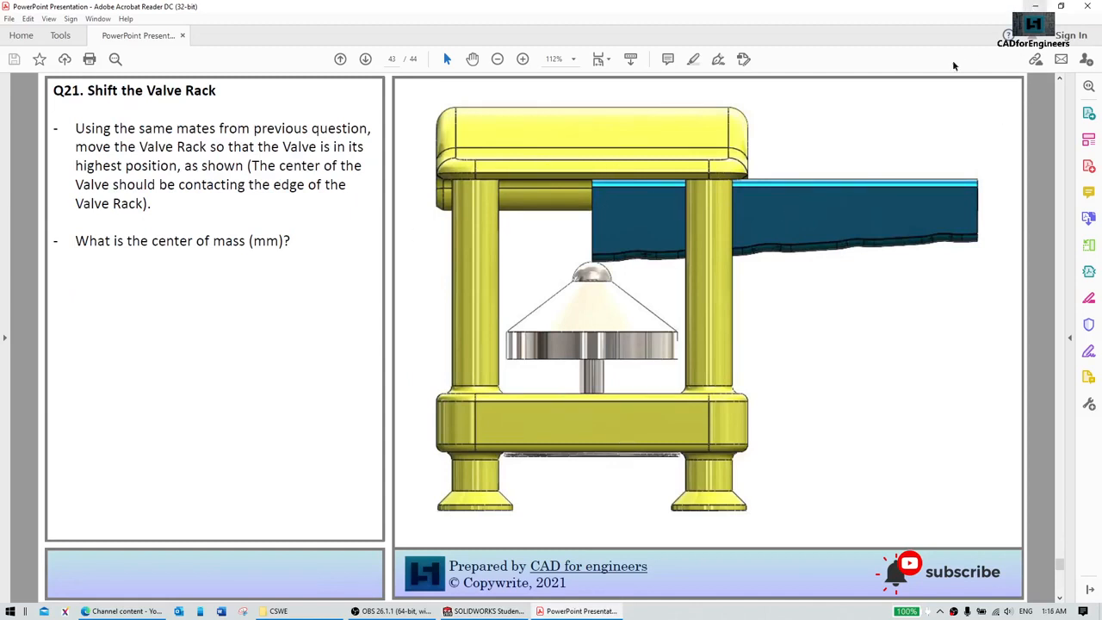
pyautogui.click(1035, 6)
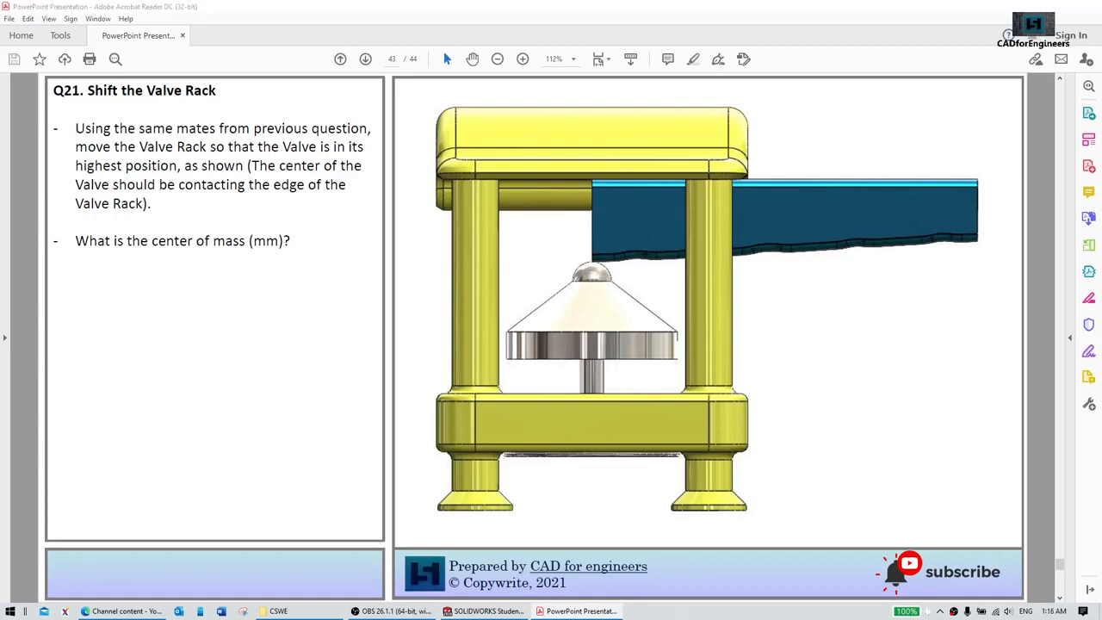
# Step: Suppress the coincident mate between the Block and the Valve to free the Valve's height
pyautogui.scroll(-2, 68, 482)
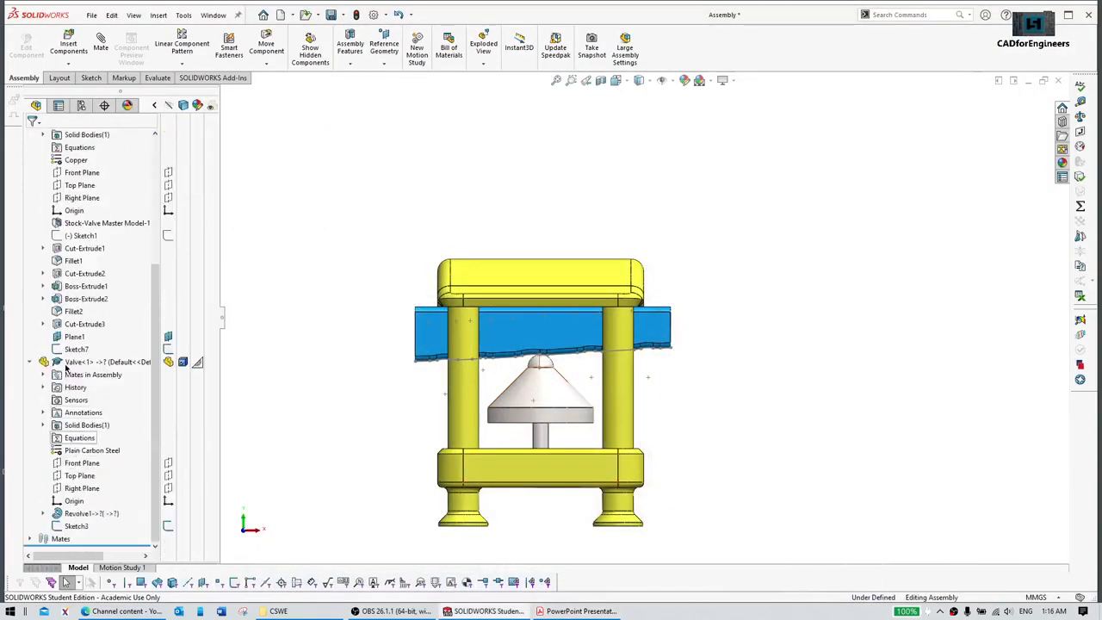
pyautogui.scroll(-2, 56, 520)
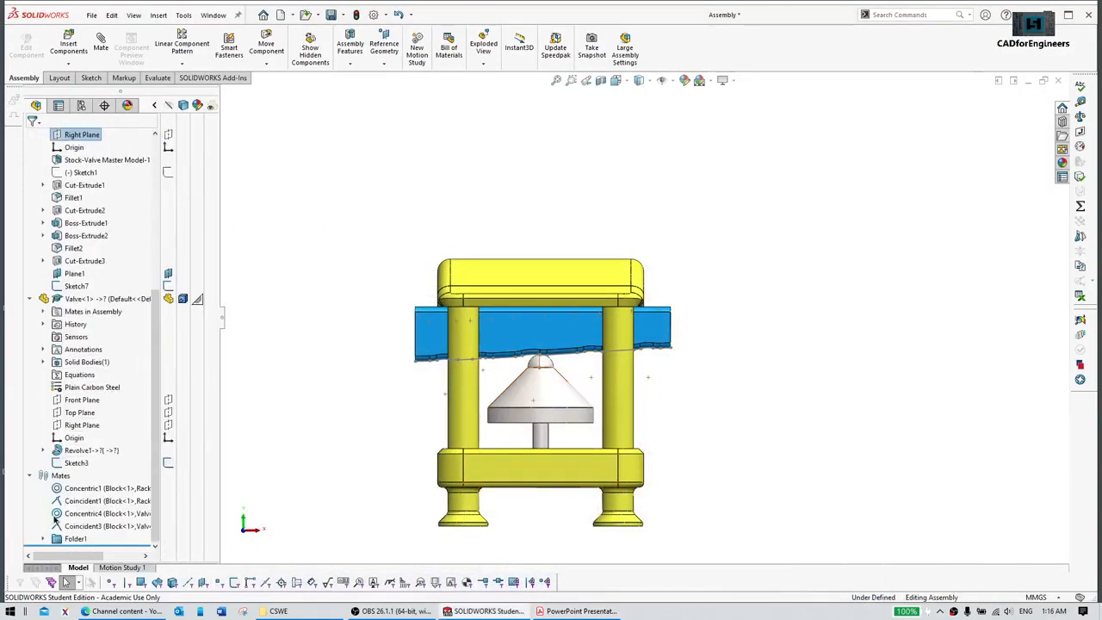
pyautogui.click(545, 388)
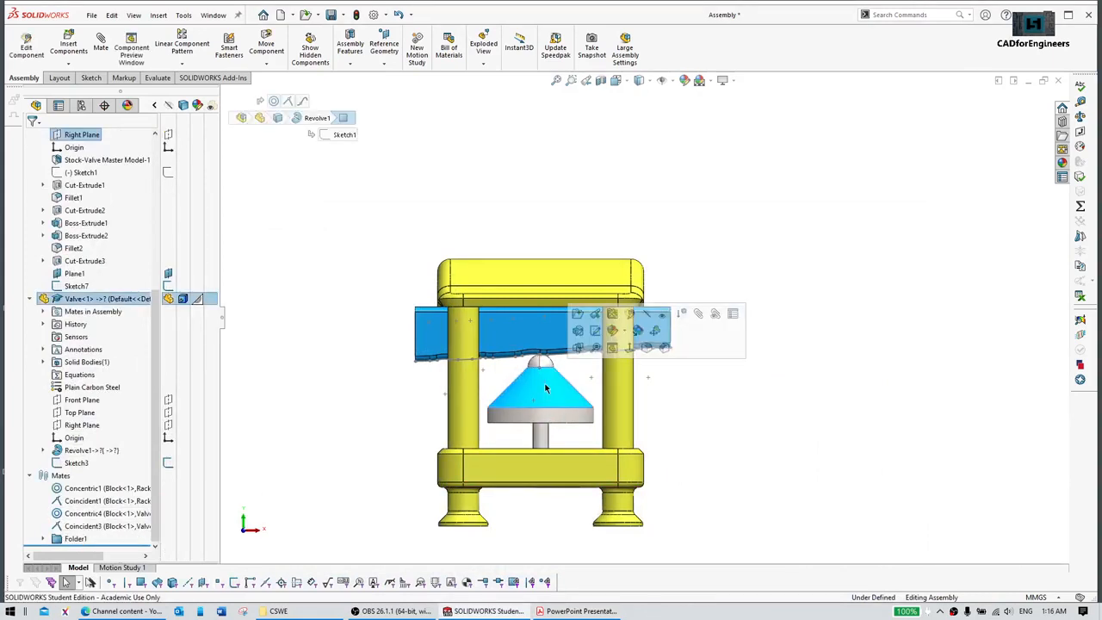
pyautogui.press('d')
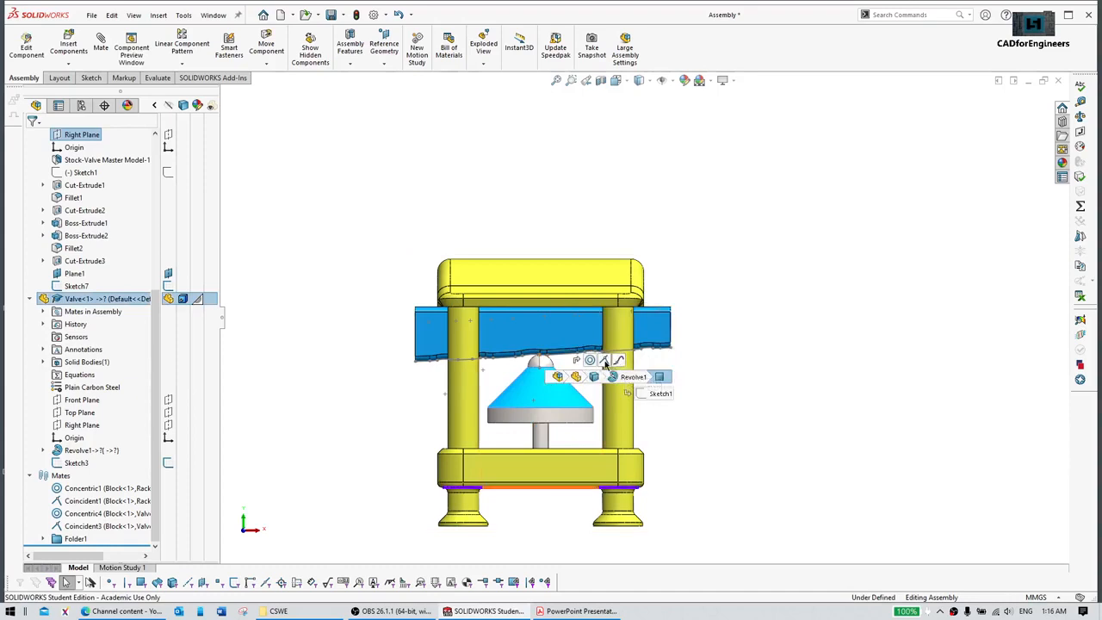
pyautogui.click(605, 360)
pyautogui.click(641, 323)
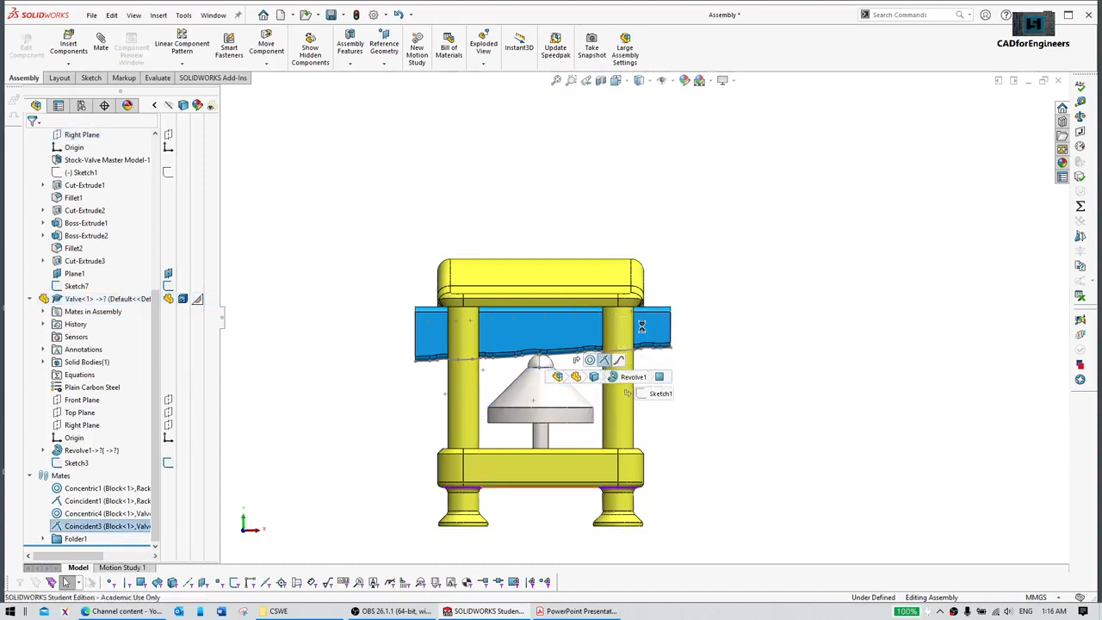
# Step: Slide the Rack outward until its inner end edge sits over the center of the Valve's rounded tip
pyautogui.moveTo(542, 432); pyautogui.dragTo(857, 352)
pyautogui.scroll(-10, 525, 361)
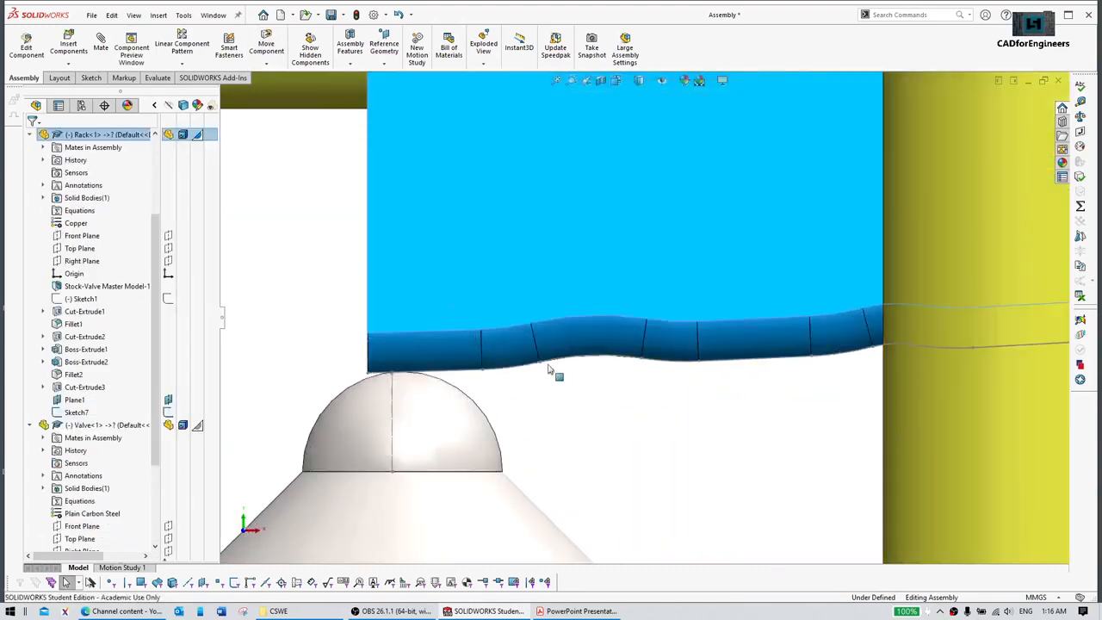
pyautogui.scroll(-6, 477, 341)
pyautogui.moveTo(567, 287); pyautogui.dragTo(815, 305)
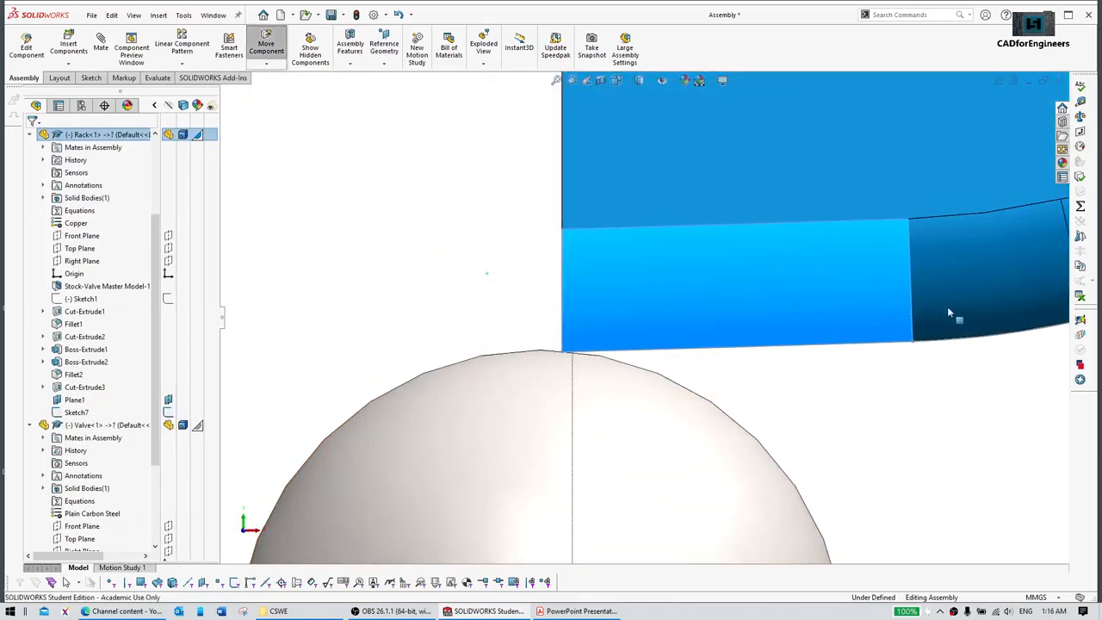
pyautogui.moveTo(619, 337); pyautogui.dragTo(636, 359, button='middle')
pyautogui.scroll(4, 612, 344)
pyautogui.scroll(10, 613, 347)
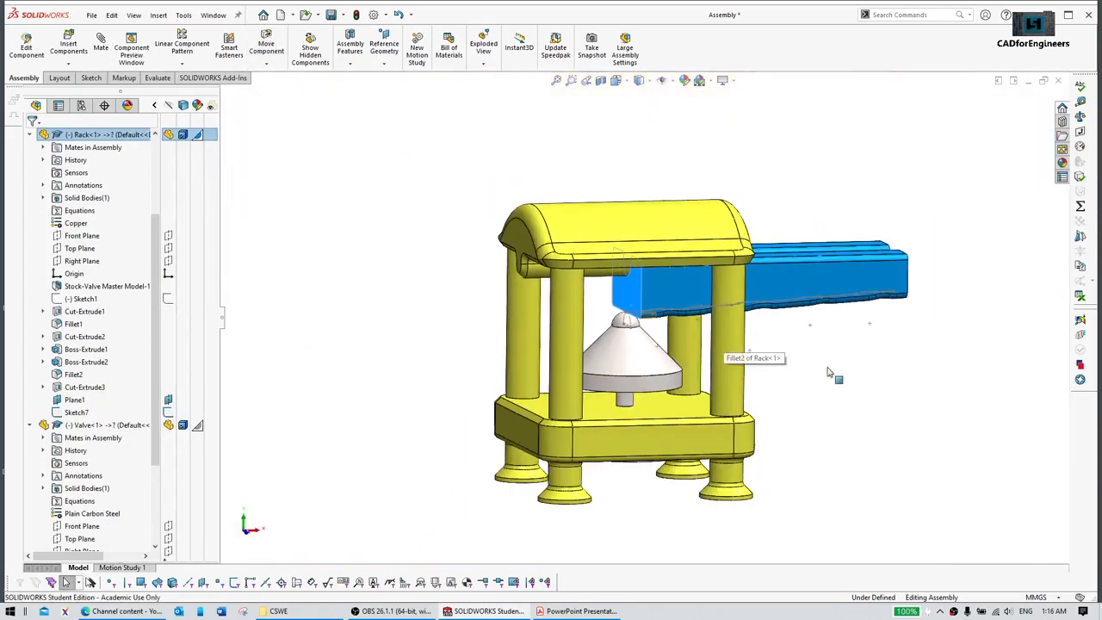
pyautogui.click(828, 371)
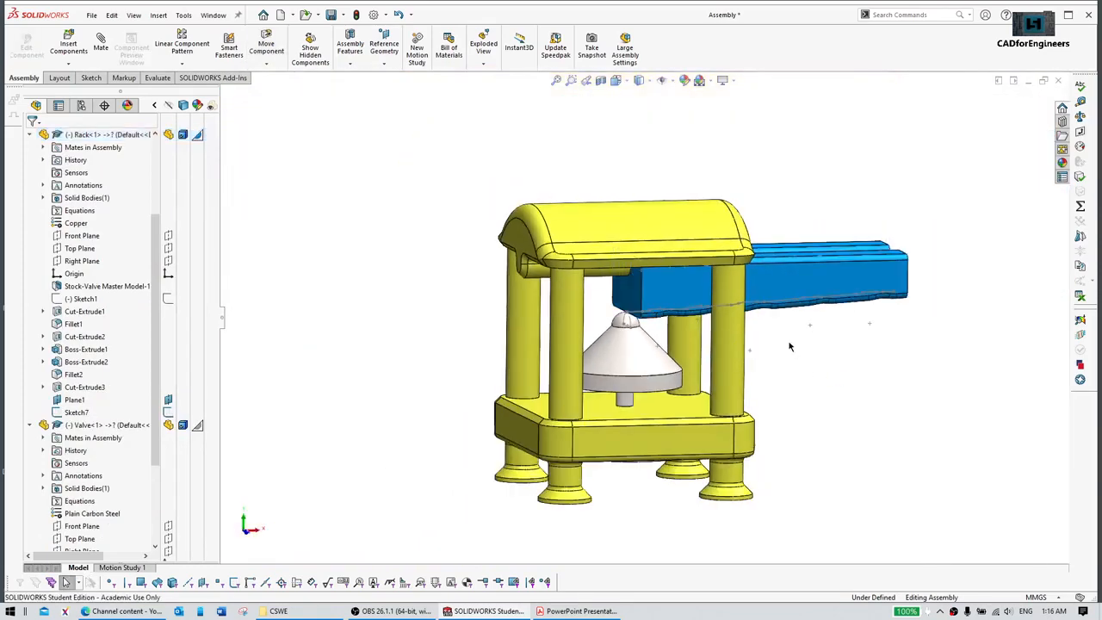
# Step: Rebuild the assembly and read its center of mass in the mass properties
pyautogui.click(1080, 118)
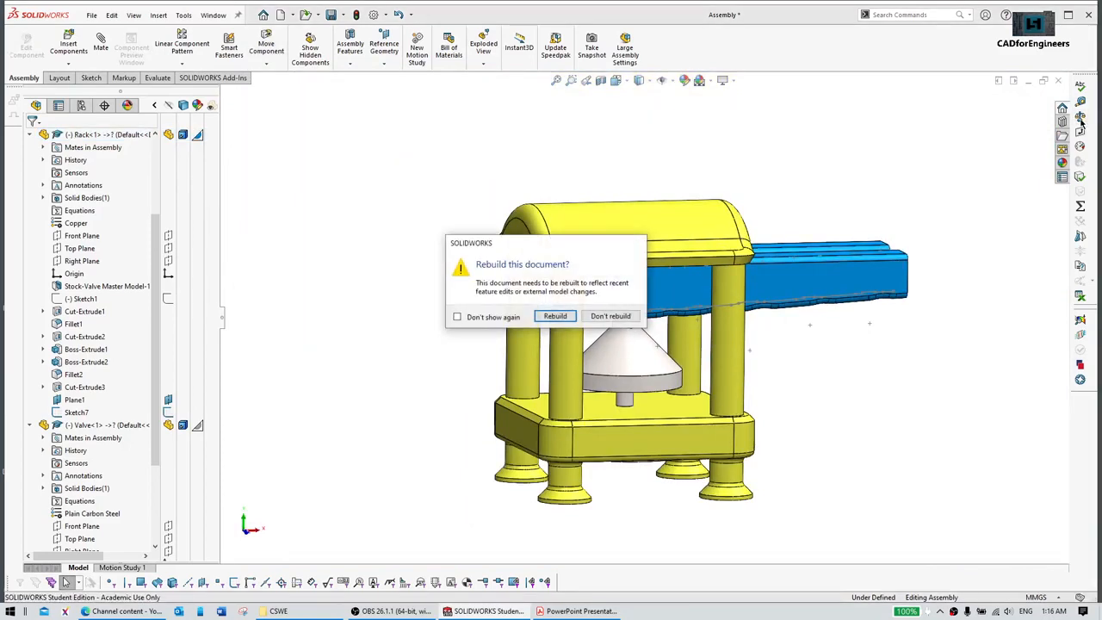
pyautogui.click(544, 317)
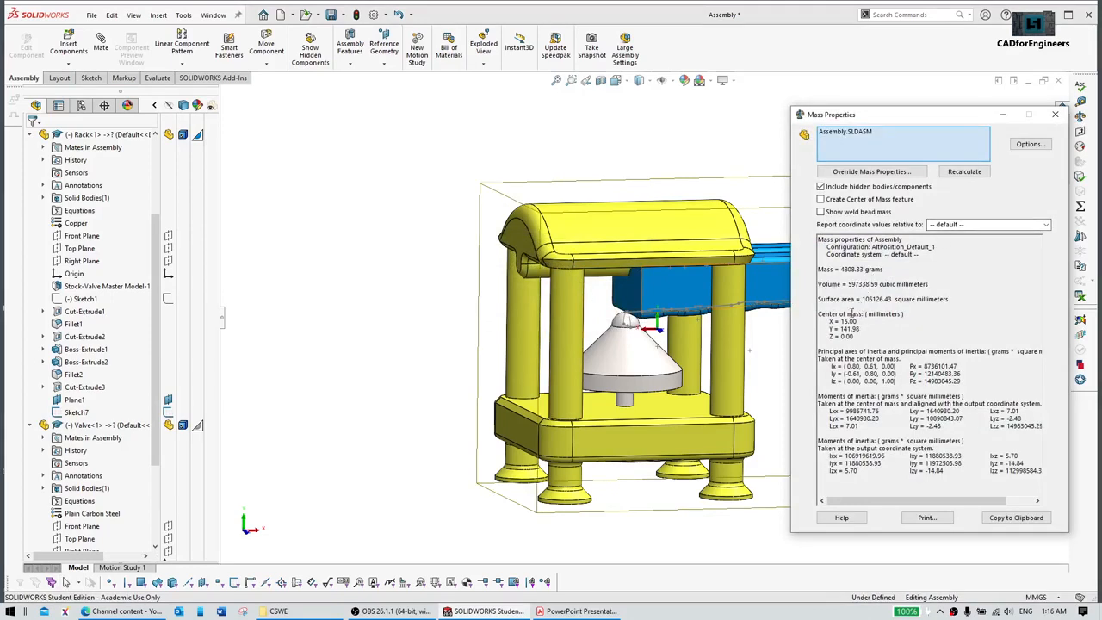
pyautogui.moveTo(859, 340); pyautogui.dragTo(814, 319)
pyautogui.click(889, 335)
pyautogui.moveTo(854, 336); pyautogui.dragTo(811, 313)
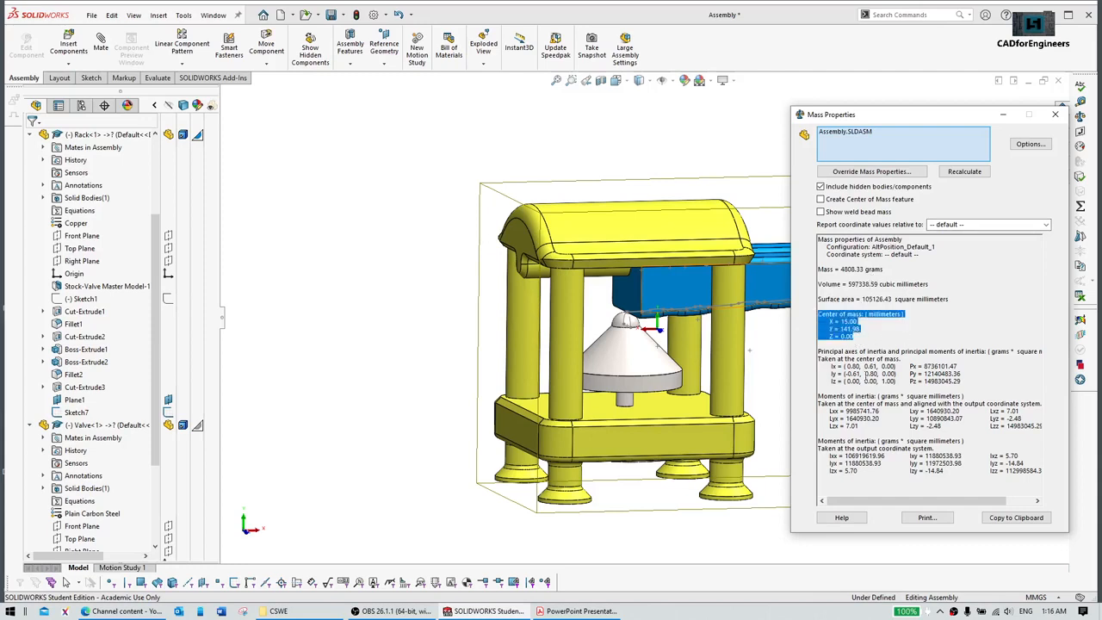
pyautogui.click(1054, 113)
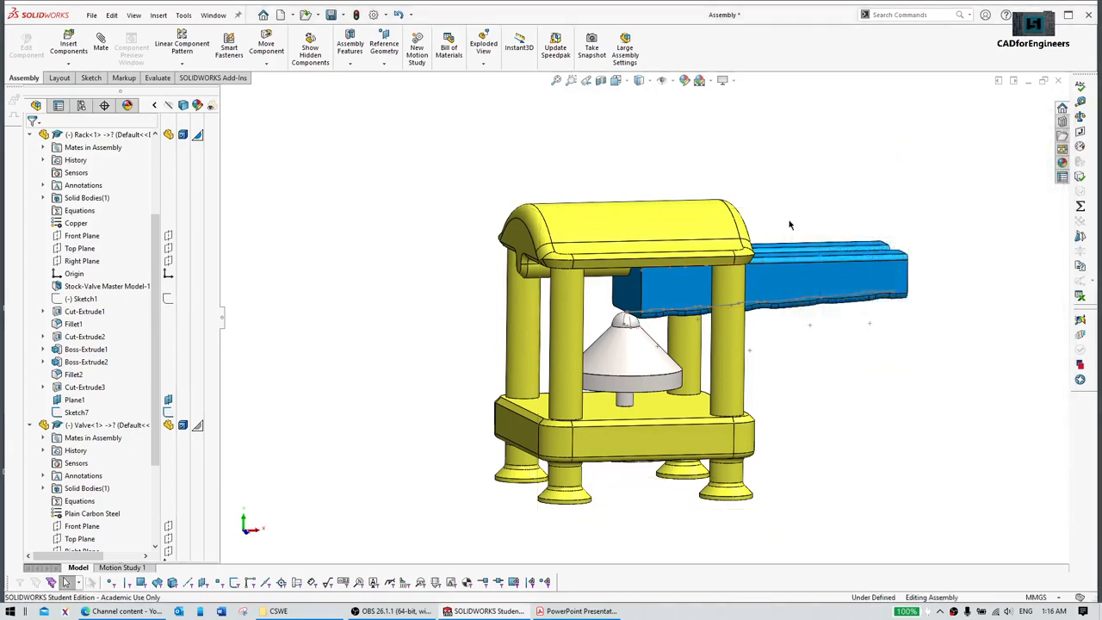
# Step: Examine the Rack's position, its wavy underside and the contact with the Valve's tip from the front, trimetric and lower viewpoints
pyautogui.moveTo(799, 207); pyautogui.dragTo(746, 221, button='middle')
pyautogui.hotkey('ctrl', '1')
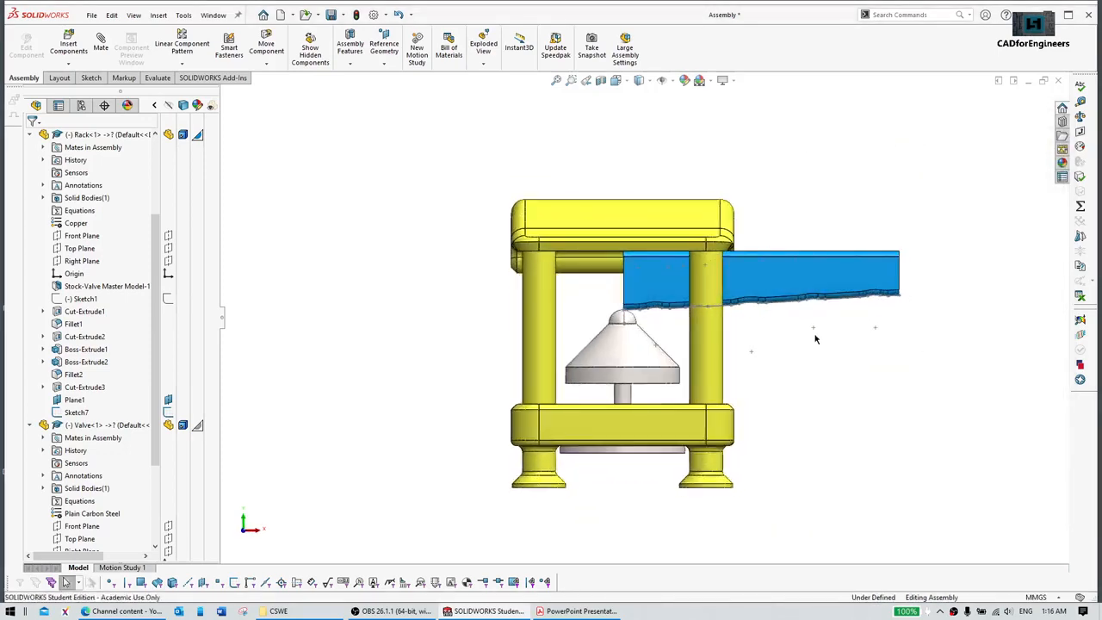
pyautogui.scroll(-2, 814, 334)
pyautogui.moveTo(769, 312); pyautogui.dragTo(738, 316, button='middle')
pyautogui.scroll(3, 740, 315)
pyautogui.moveTo(746, 207); pyautogui.dragTo(777, 163, button='right')
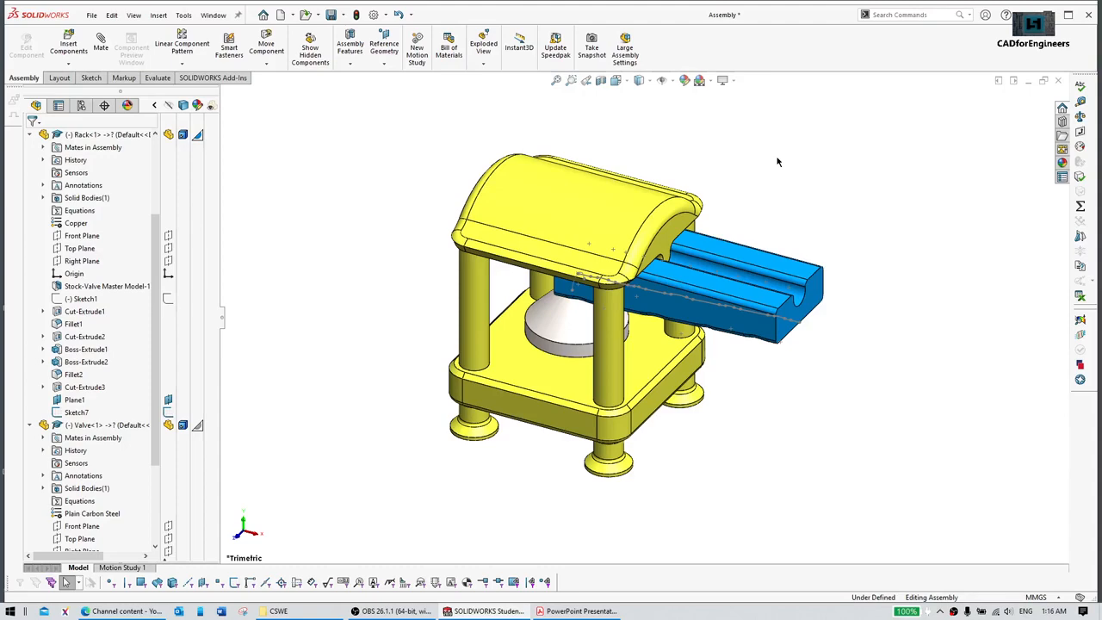
pyautogui.scroll(-3, 728, 255)
pyautogui.moveTo(667, 260); pyautogui.dragTo(686, 183, button='middle')
pyautogui.scroll(1, 686, 182)
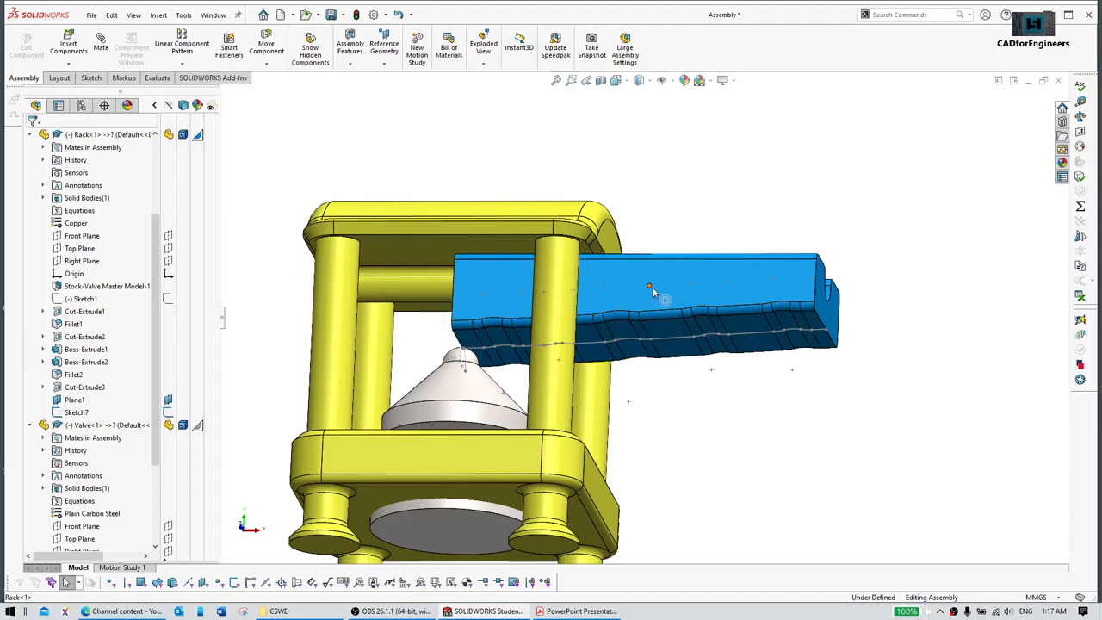
pyautogui.scroll(3, 653, 292)
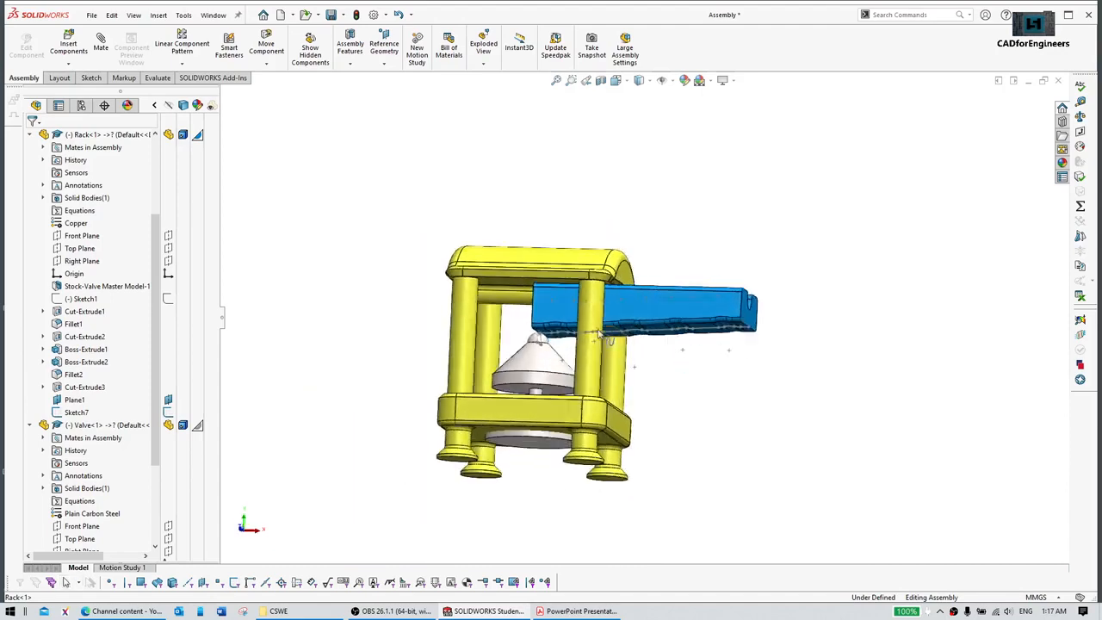
pyautogui.scroll(-3, 618, 340)
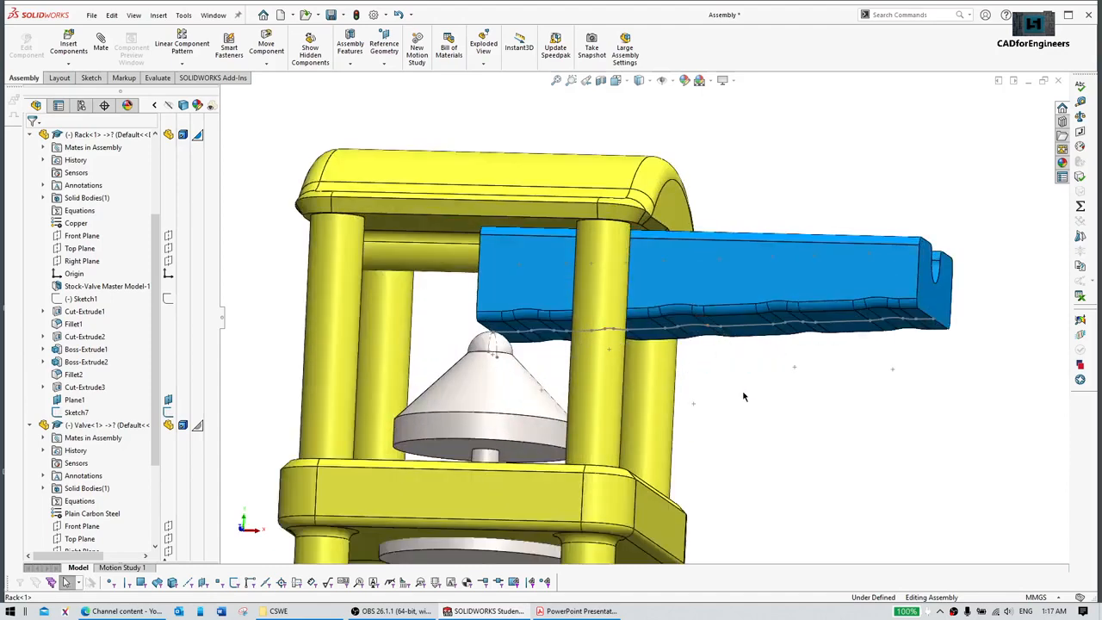
pyautogui.scroll(2, 746, 387)
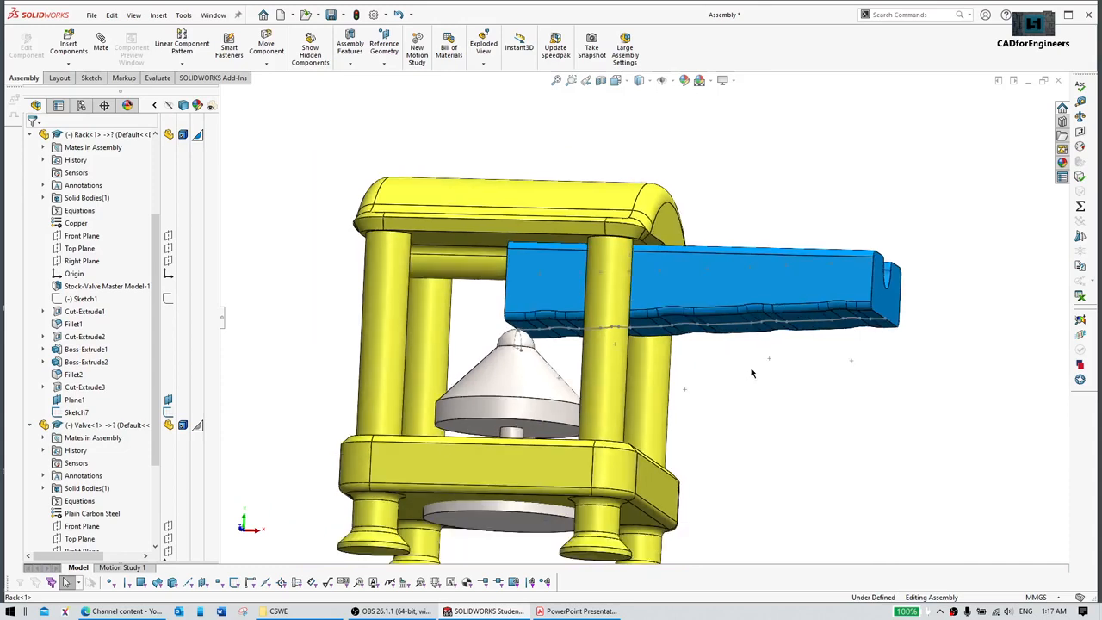
pyautogui.moveTo(822, 304); pyautogui.dragTo(691, 238, button='middle')
pyautogui.scroll(-2, 654, 346)
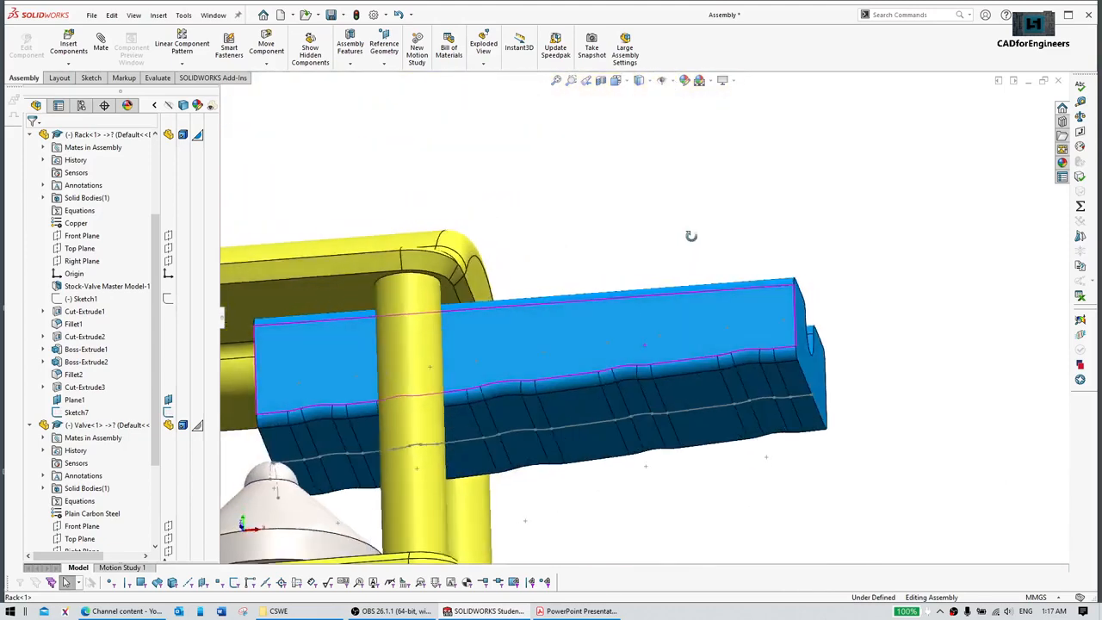
pyautogui.scroll(-2, 516, 415)
pyautogui.scroll(5, 590, 426)
pyautogui.scroll(-6, 603, 361)
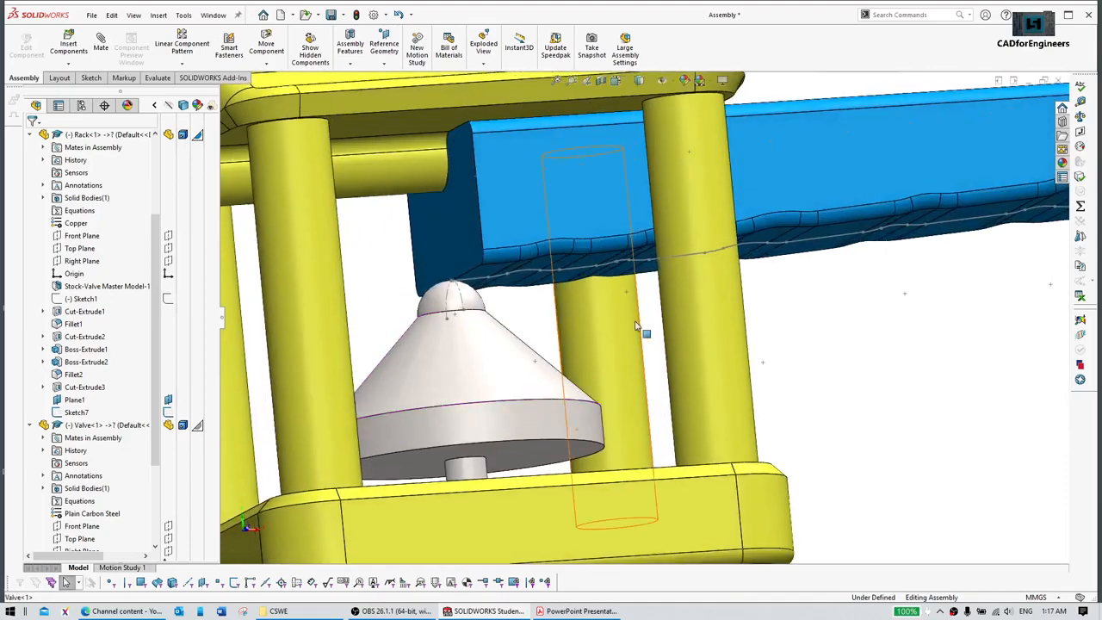
pyautogui.scroll(5, 635, 326)
pyautogui.moveTo(637, 327); pyautogui.dragTo(753, 394, button='middle')
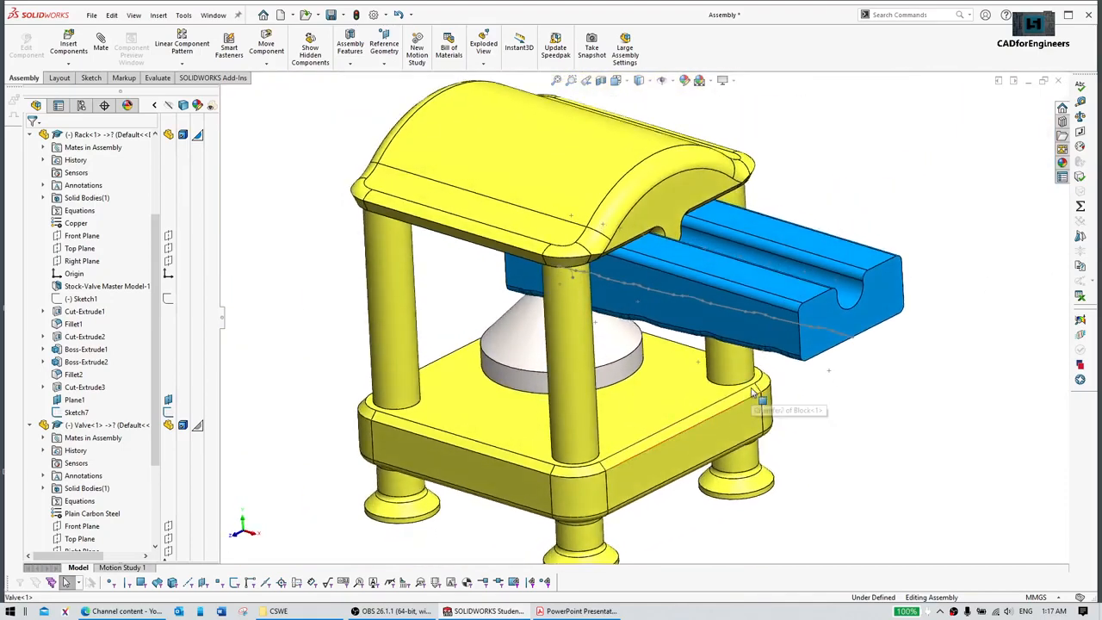